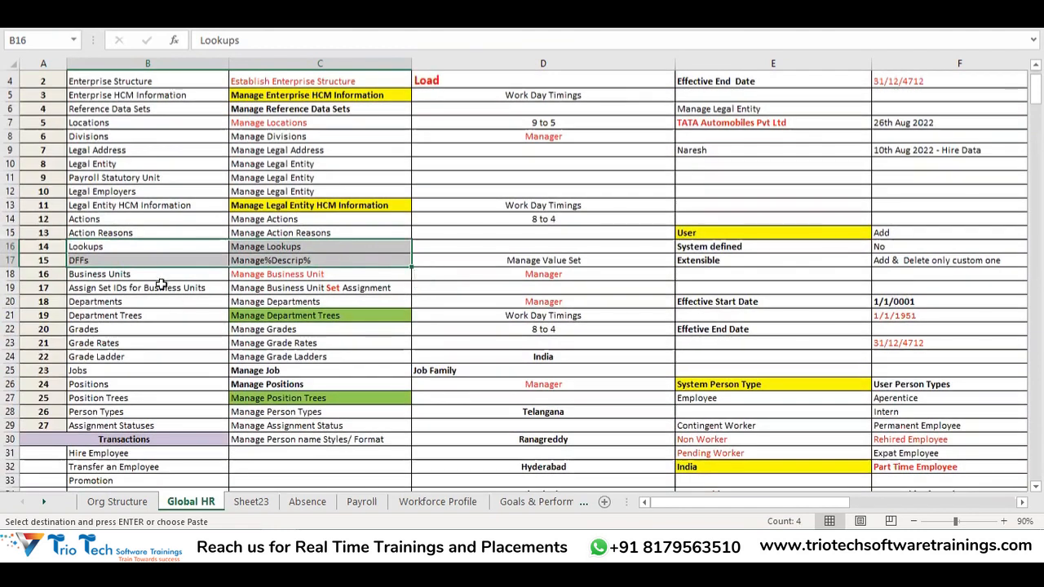
Highlight the Business Units and Assign Set IDs for Business Units rows with their task names on the Global HR sheet.
click(155, 274)
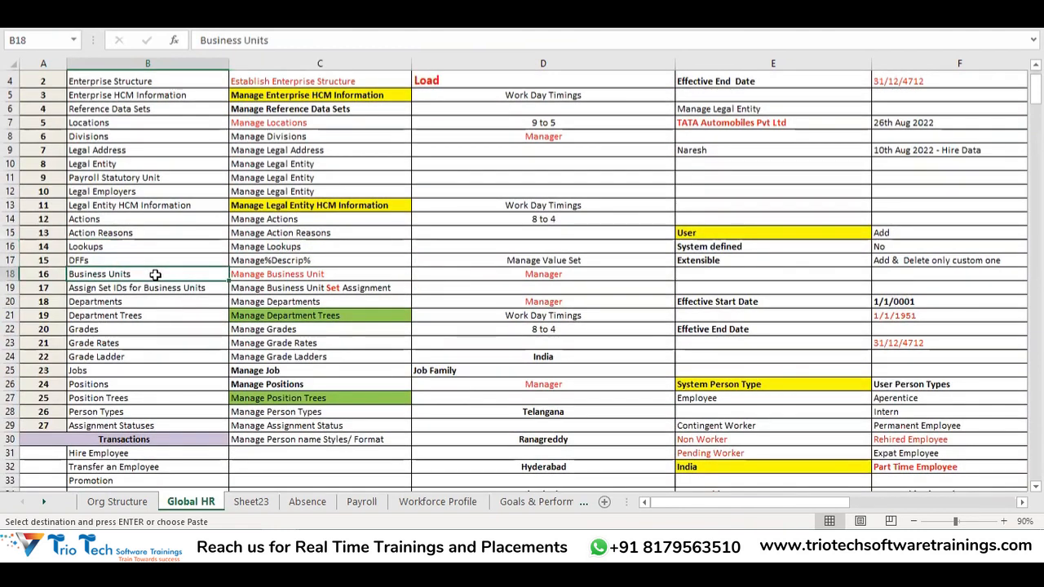
drag(190, 275, 380, 287)
text(Business Units	Manage Business Unit Assign Set IDs for Business Units	Manage Business Unit Set Assignment)
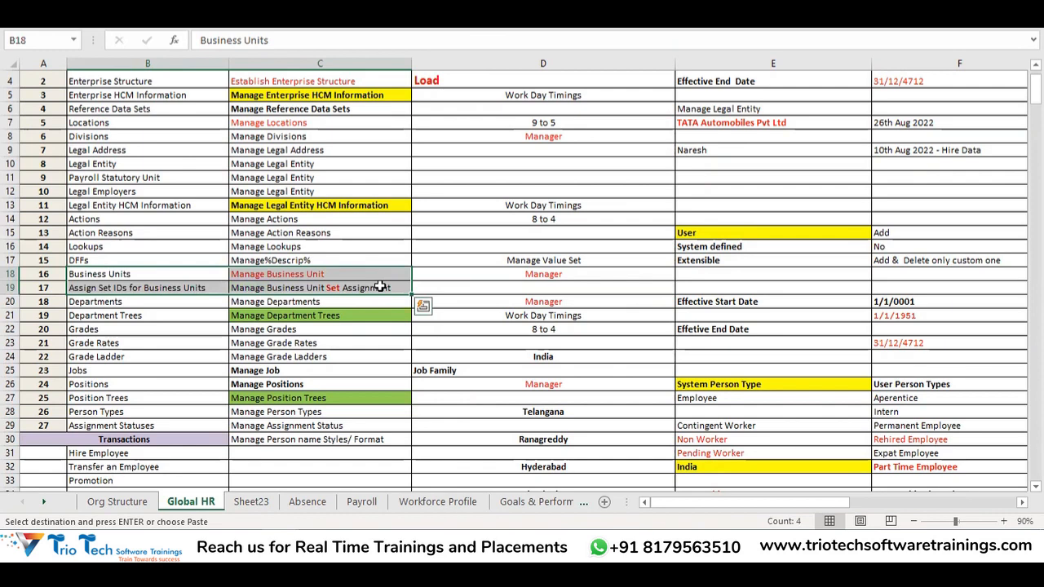
Review the enterprise structure on Sheet23, from the Organization Structure heading through Legal Entities to the business units listed in F18:I24.
click(251, 502)
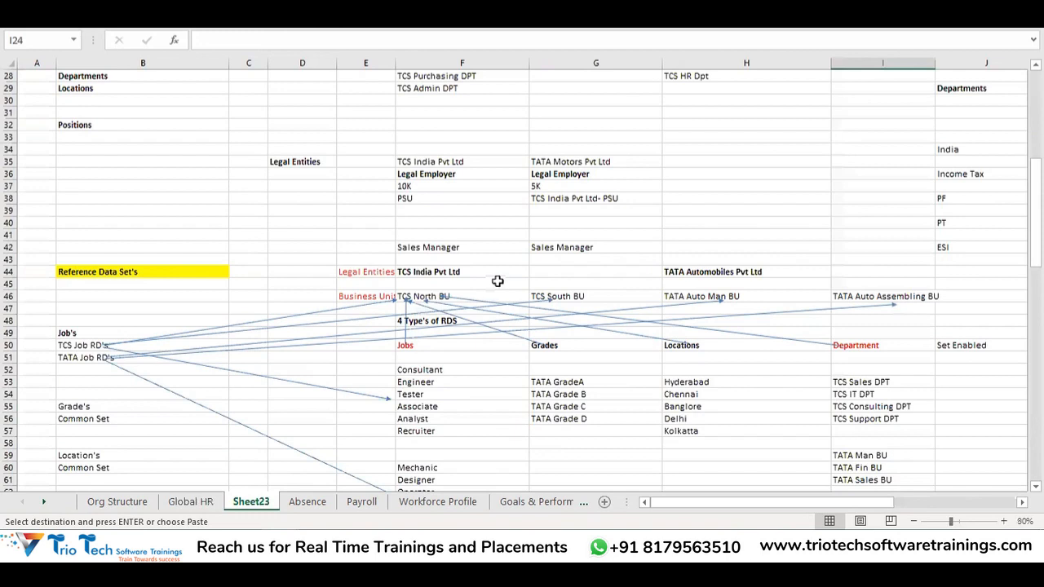
scroll(498, 278, up, 6)
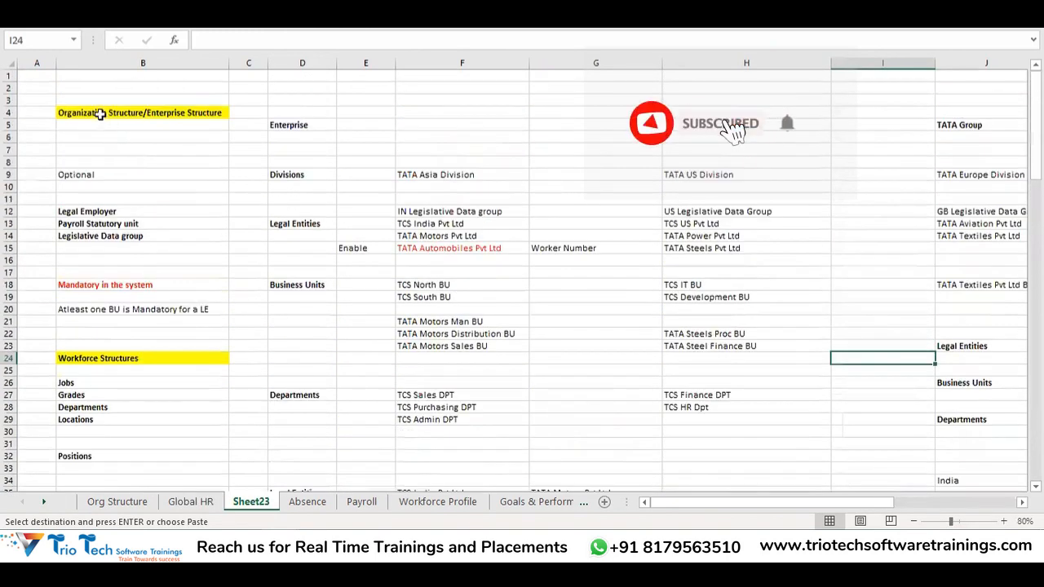
click(101, 113)
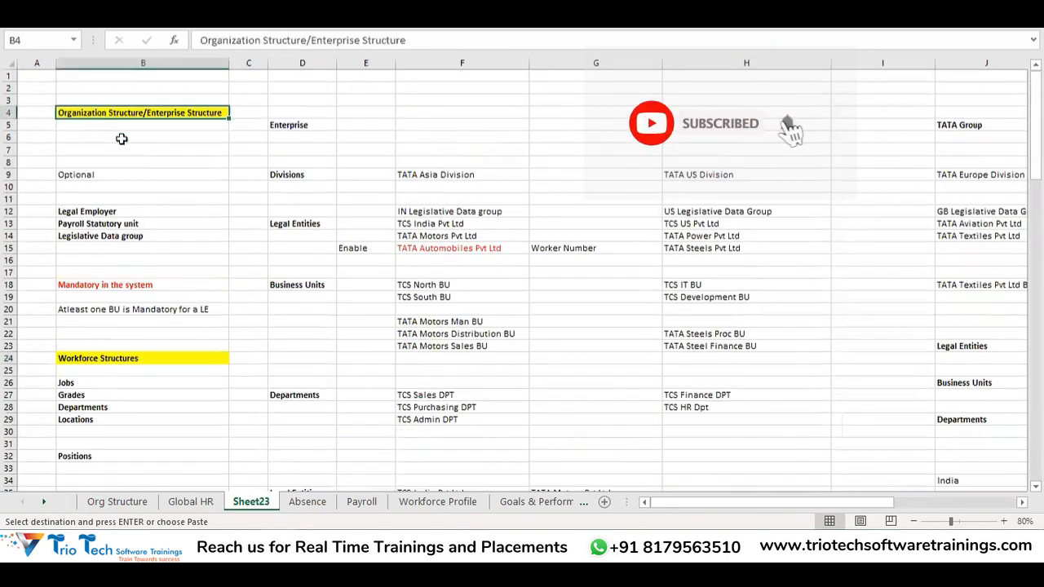
click(300, 285)
click(281, 225)
click(315, 289)
drag(446, 287, 917, 356)
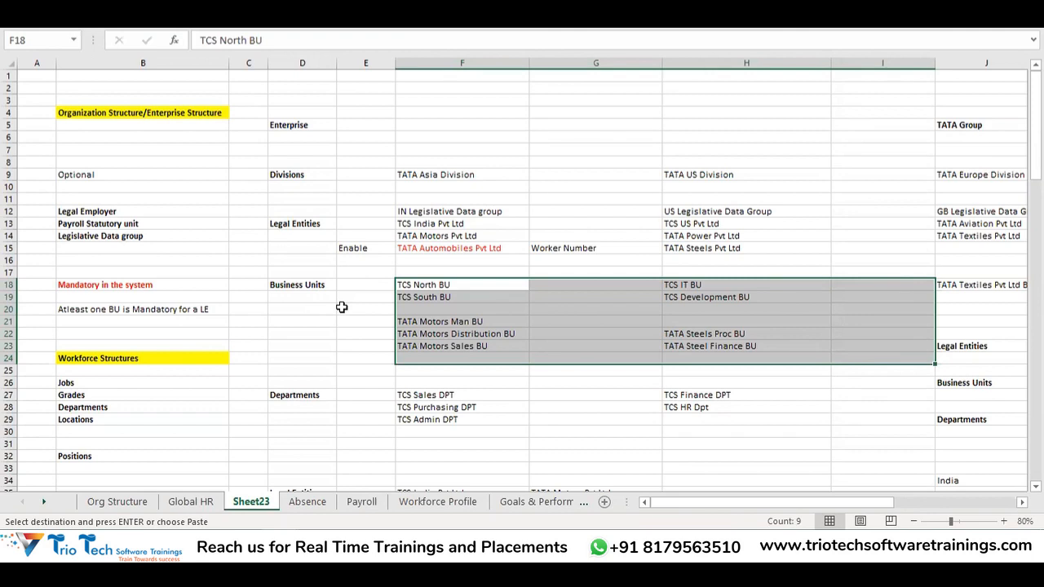
Return to the Global HR sheet and point out the Manage Business Unit and Manage Reference Data Sets tasks.
click(190, 502)
click(290, 276)
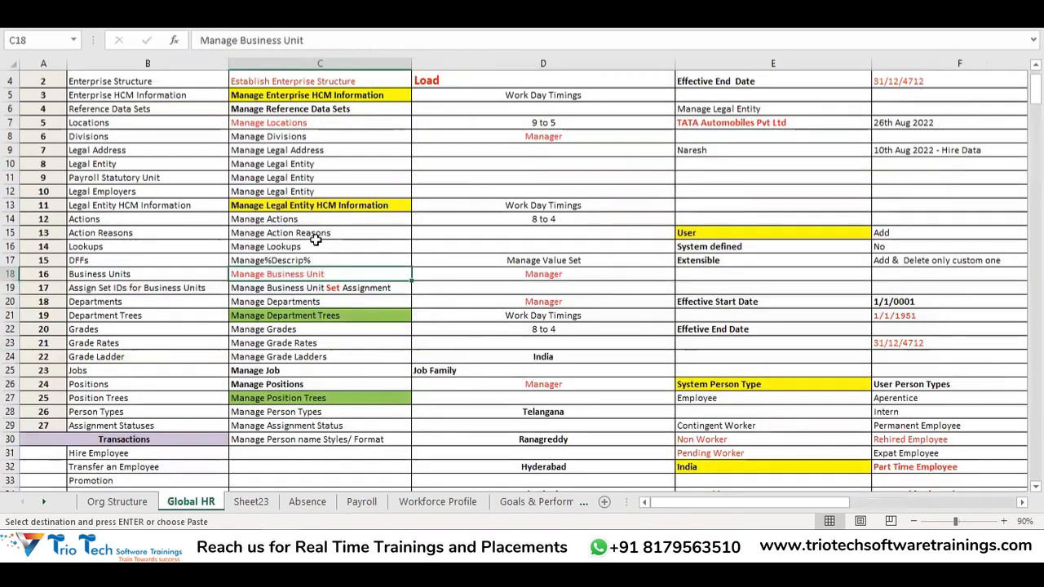
scroll(298, 171, up, 1)
click(290, 160)
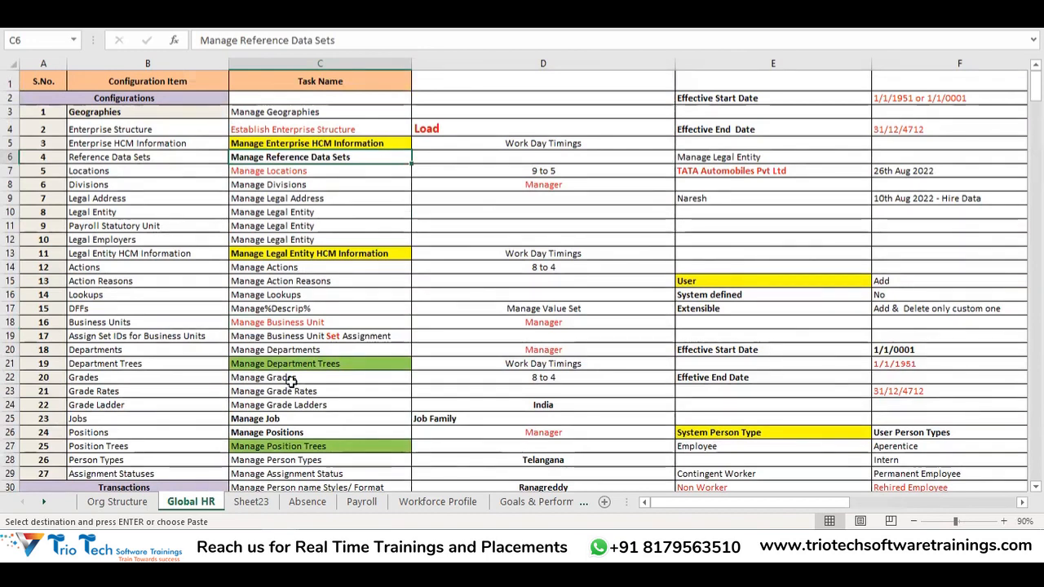
Examine the reference data sets in column B of Sheet23 and the four TCS and TATA business units in row 46.
click(252, 501)
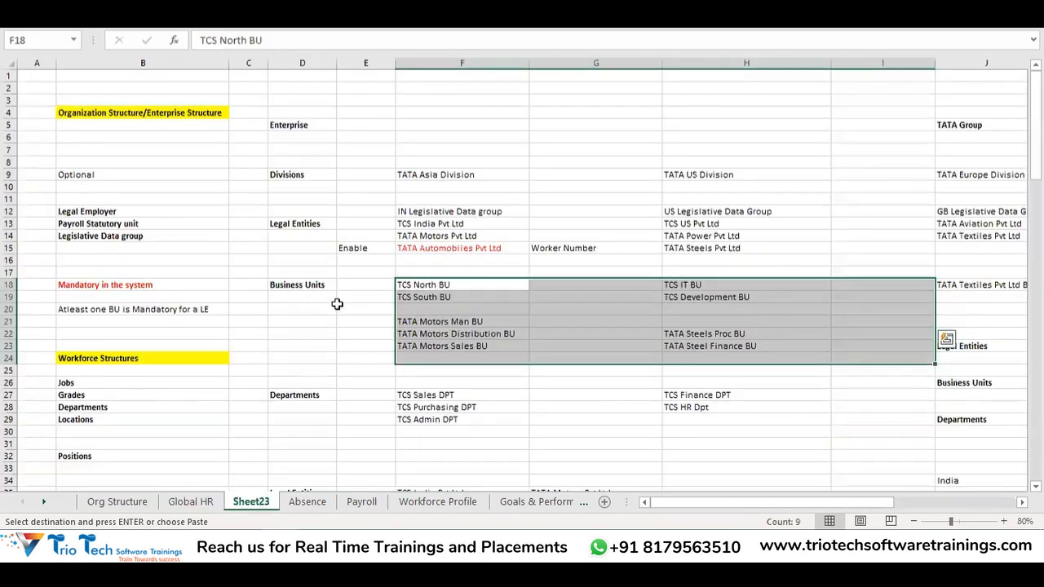
scroll(334, 298, down, 11)
drag(80, 277, 143, 490)
scroll(172, 343, down, 2)
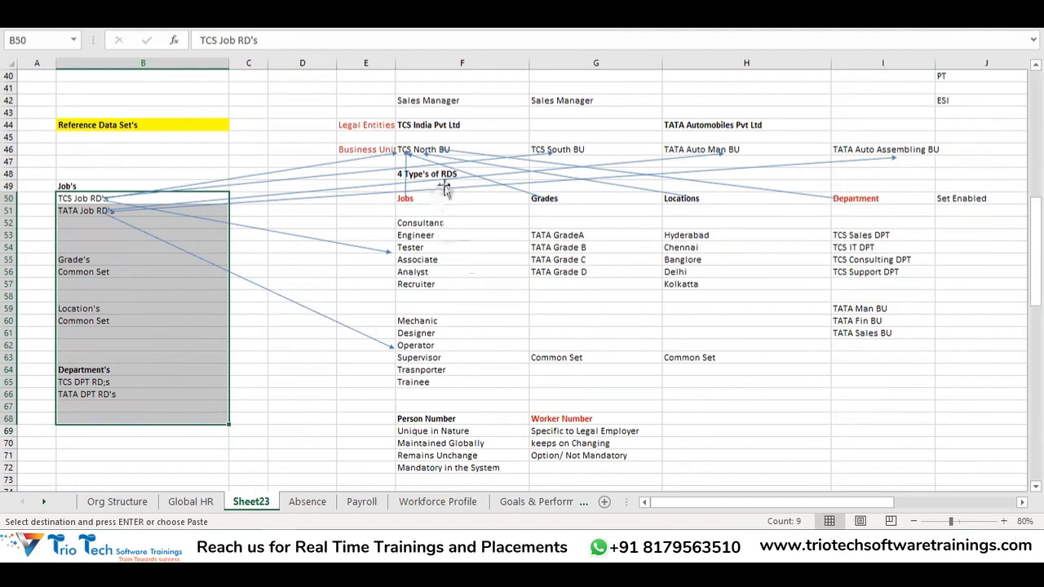
click(477, 154)
click(574, 147)
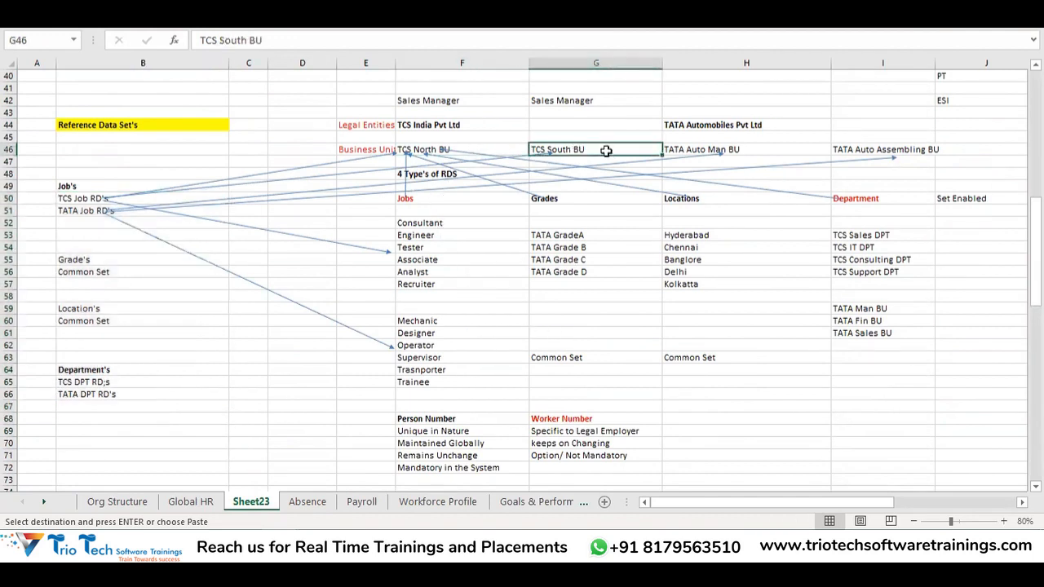
click(693, 149)
click(891, 147)
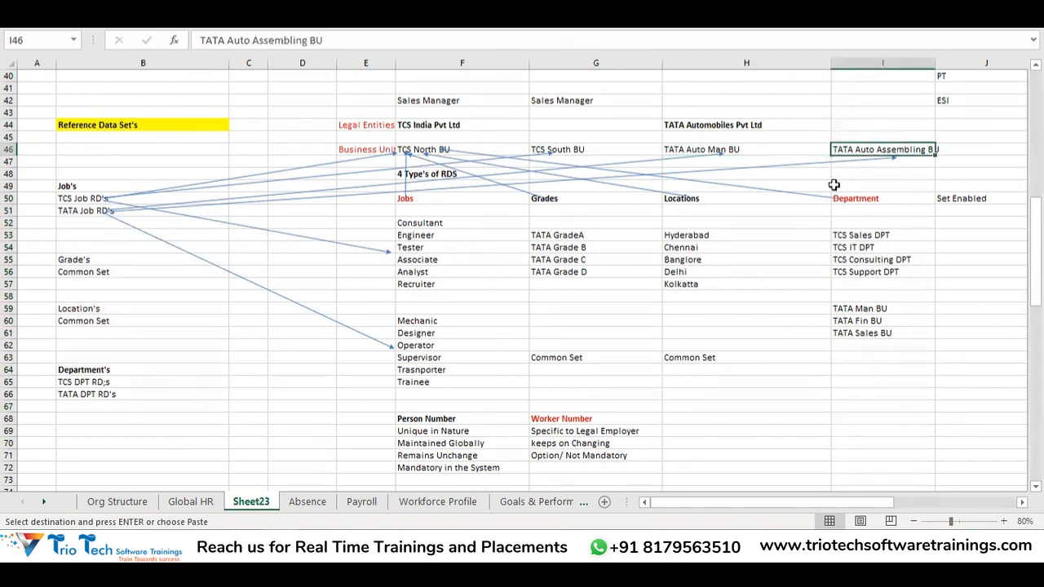
Go through the four reference data set types on Sheet23: Jobs, Grades, Locations and Department.
click(433, 180)
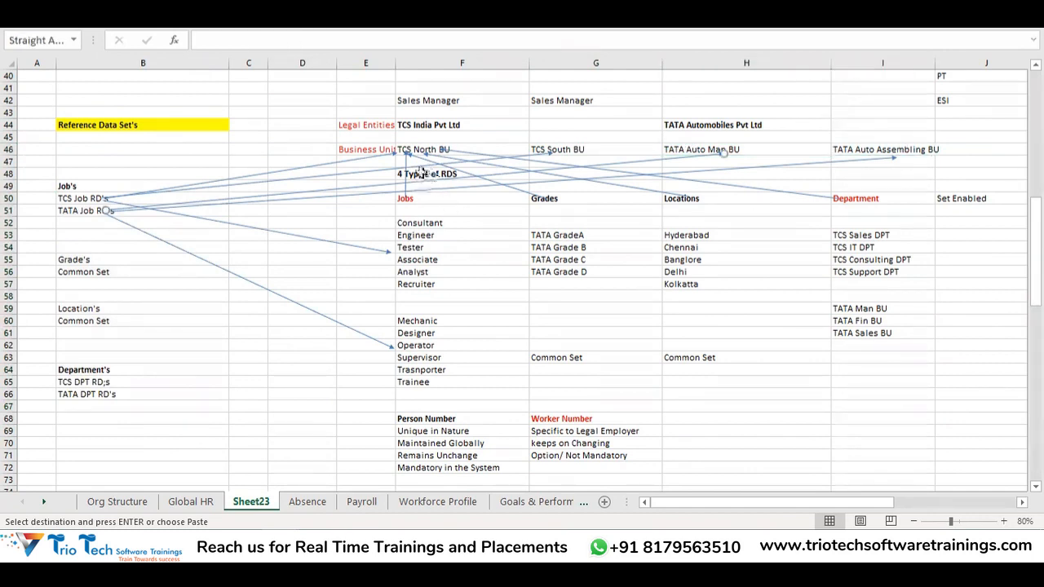
click(425, 174)
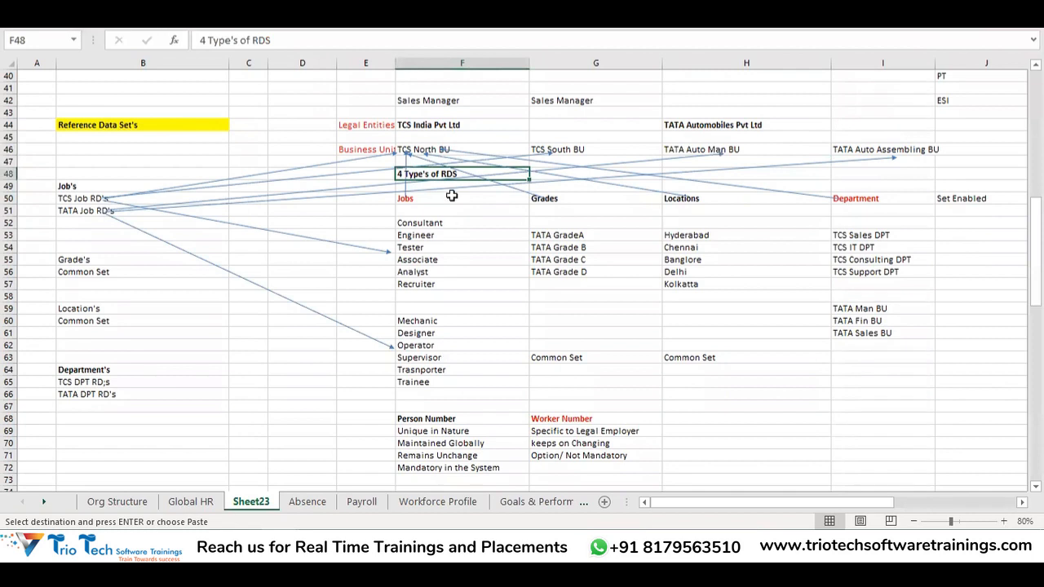
click(451, 196)
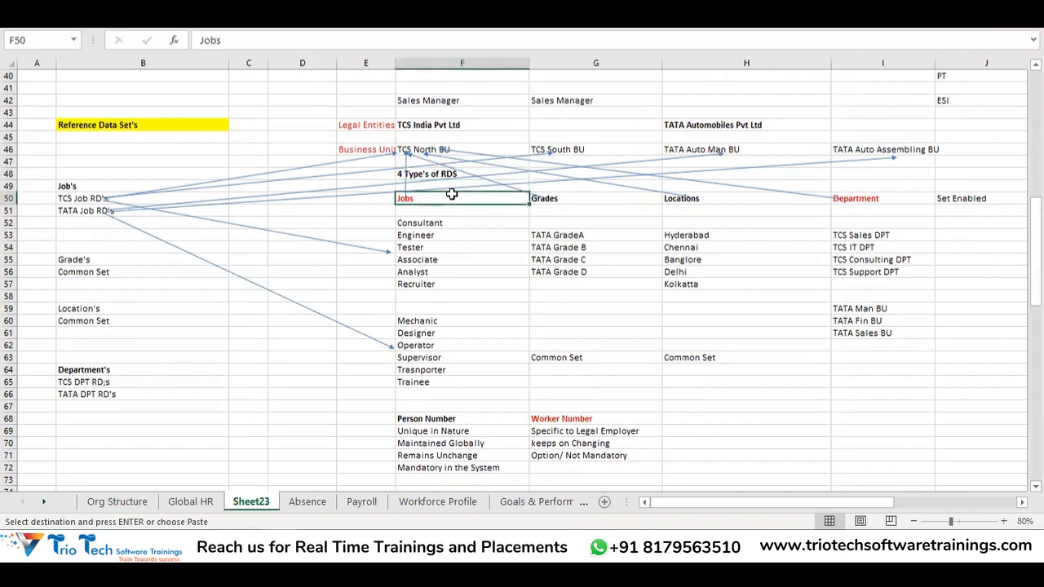
click(598, 203)
click(707, 200)
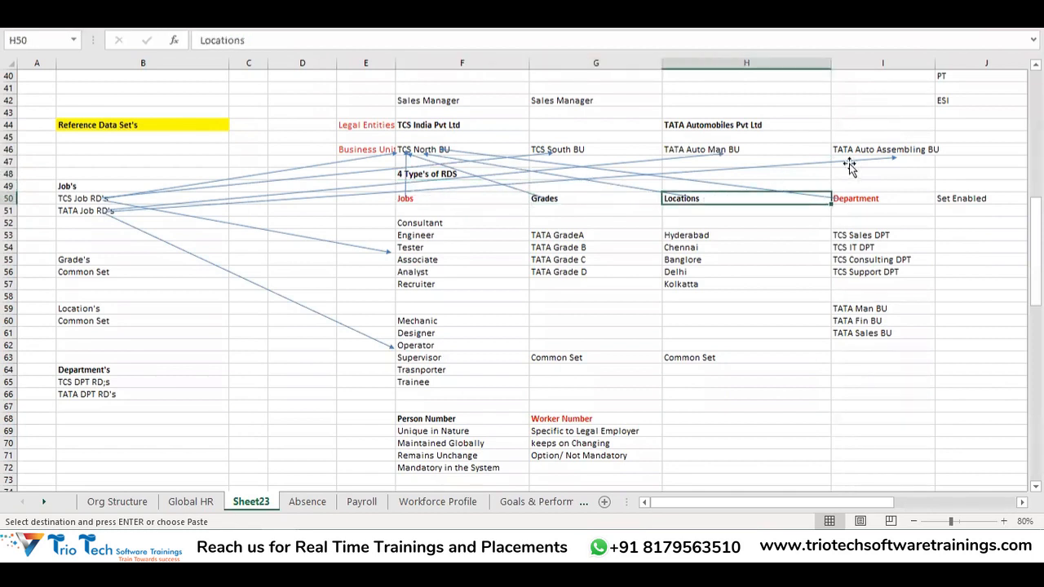
click(880, 196)
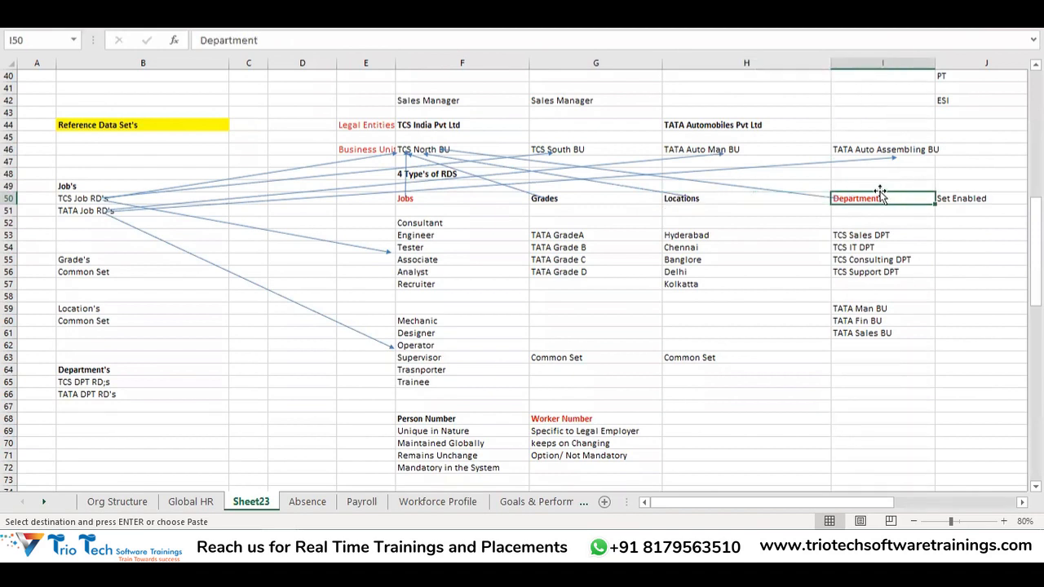
Go back to Global HR and highlight the business unit setup rows B18:C19.
click(202, 503)
click(294, 324)
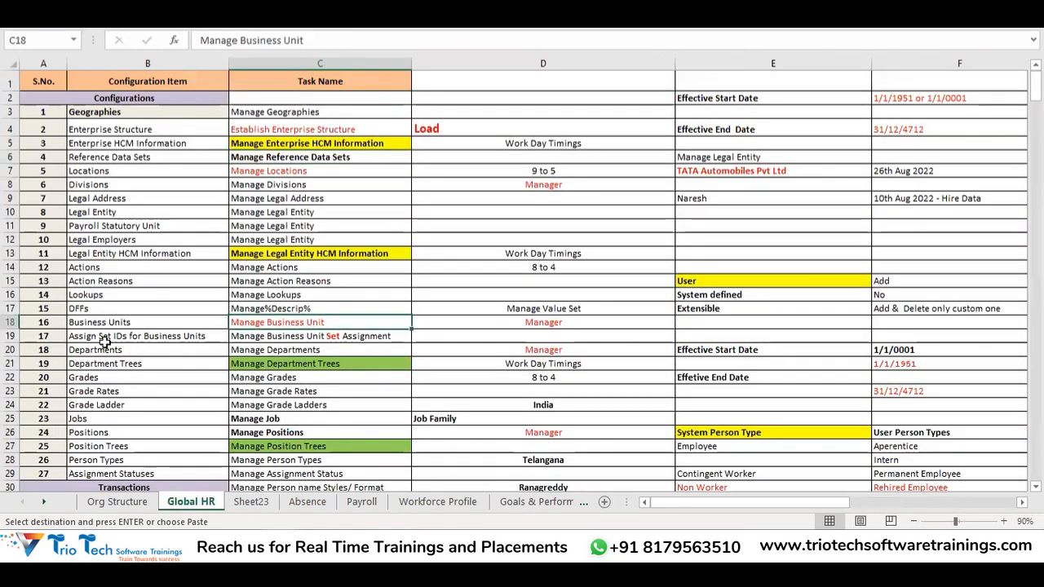
drag(92, 327, 340, 345)
click(313, 331)
drag(186, 322, 308, 335)
key(ctrl+c)
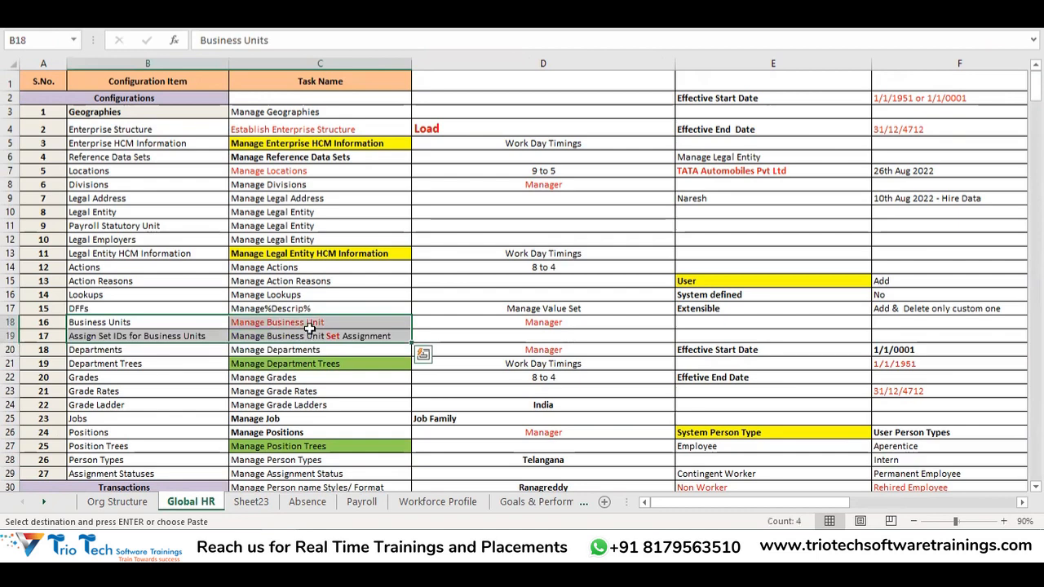
Compare the reference data sets and Locations list on Sheet23 with the TCS North BU and TCS South BU business units.
click(251, 501)
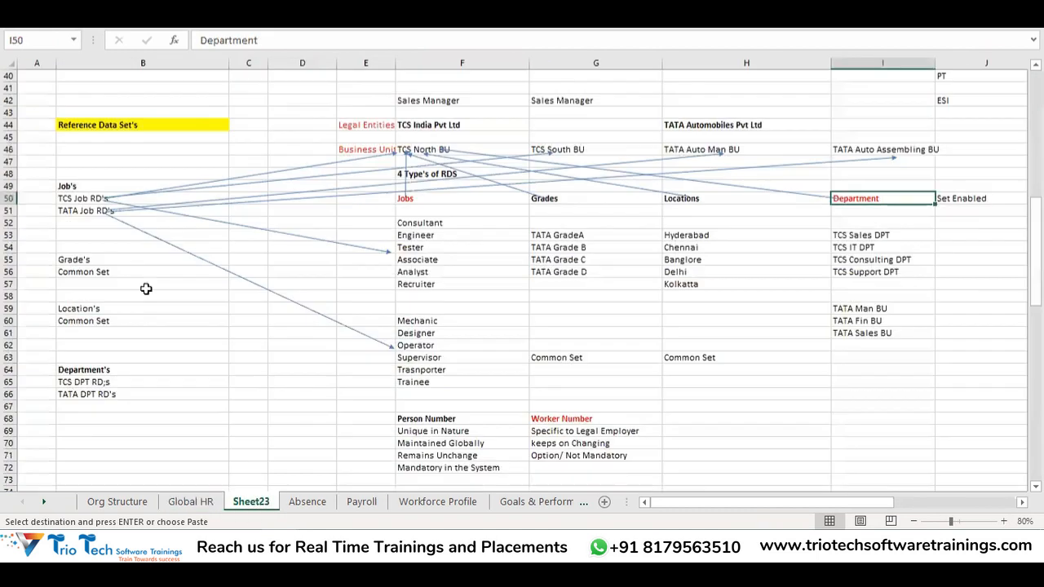
drag(72, 186, 106, 418)
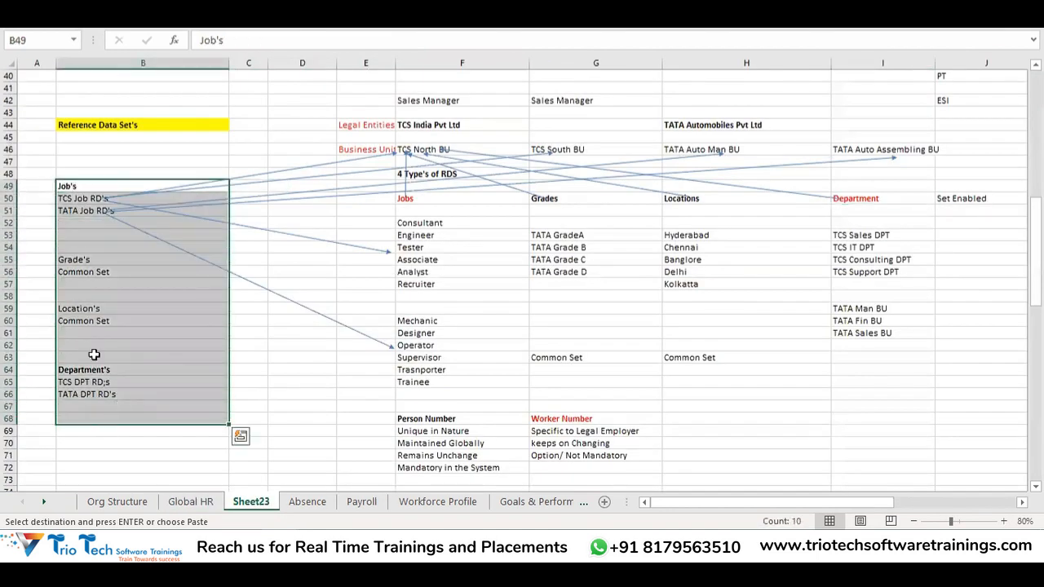
click(739, 194)
drag(739, 195, 725, 291)
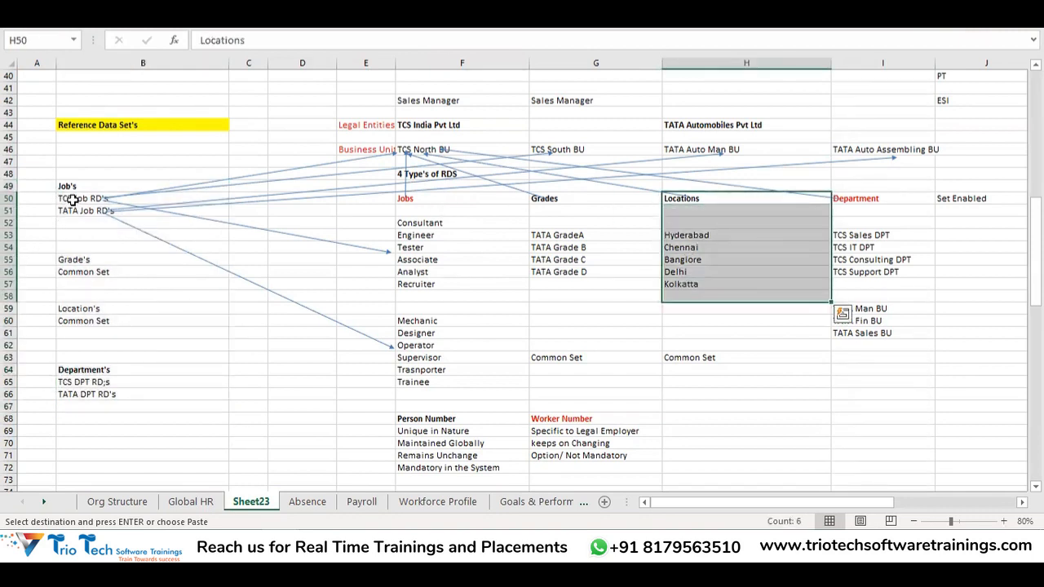
drag(72, 199, 140, 443)
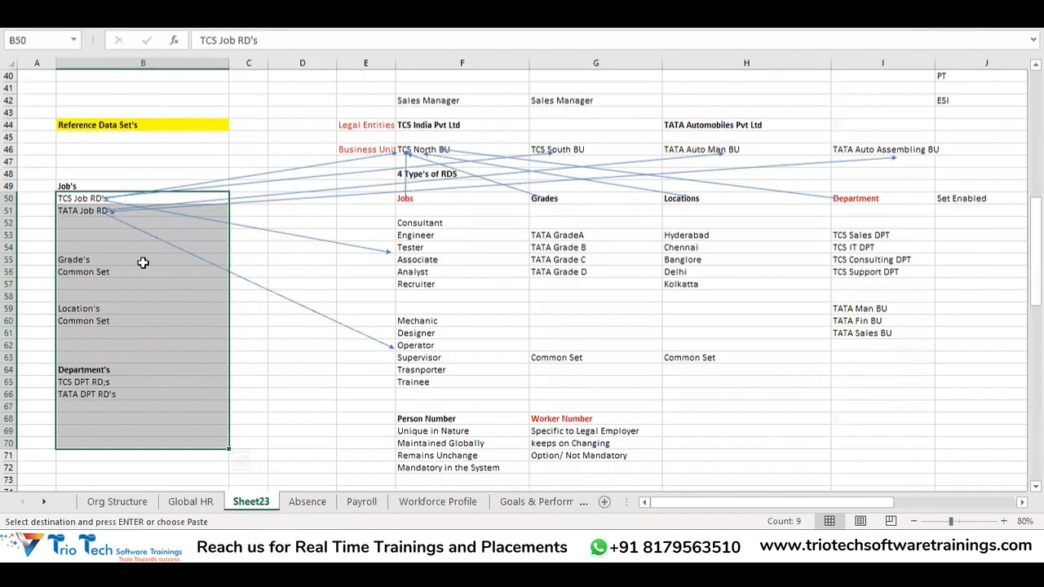
click(475, 147)
click(474, 146)
click(571, 147)
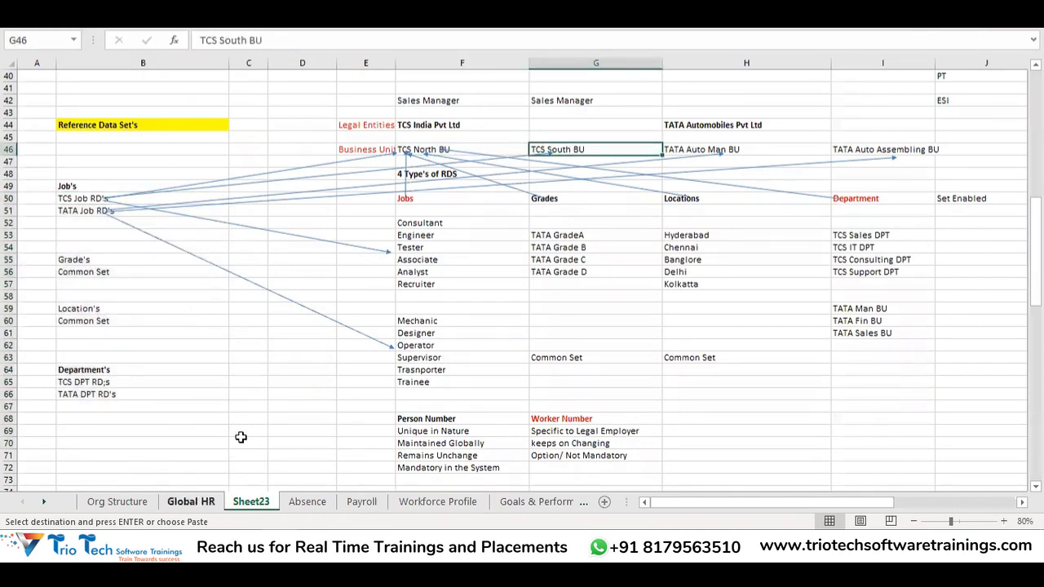
Review the Manage Business Unit and Manage Business Unit Set Assignment tasks on the Global HR sheet.
key(ctrl+Page_Up)
click(267, 325)
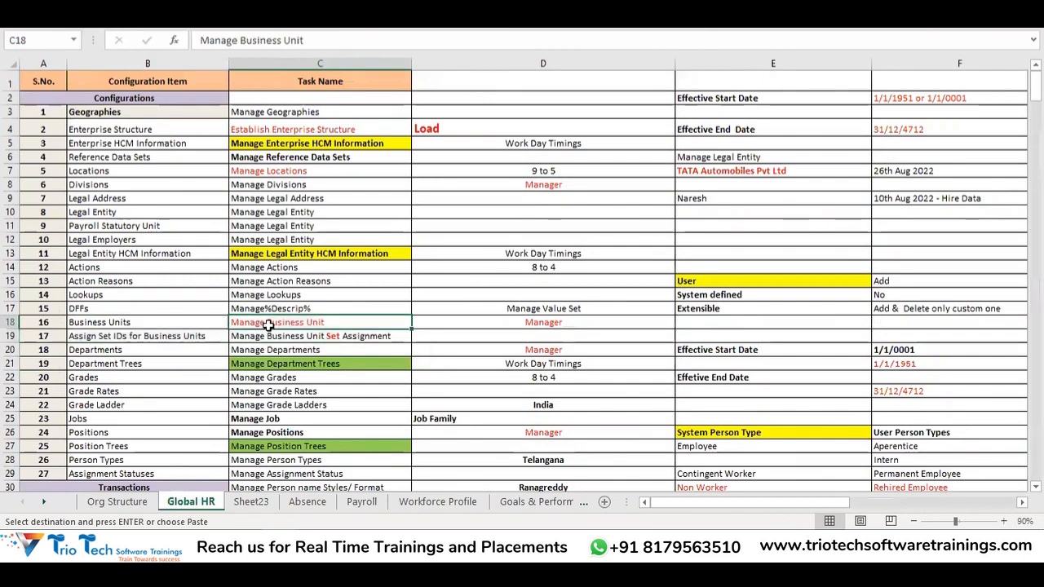
drag(170, 330, 339, 336)
key(ctrl+v)
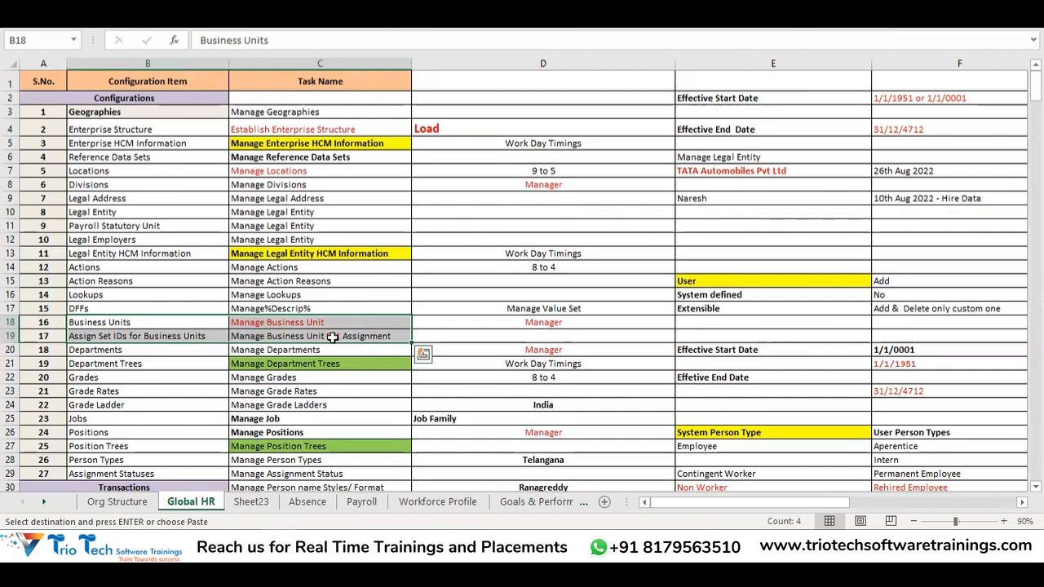
click(333, 337)
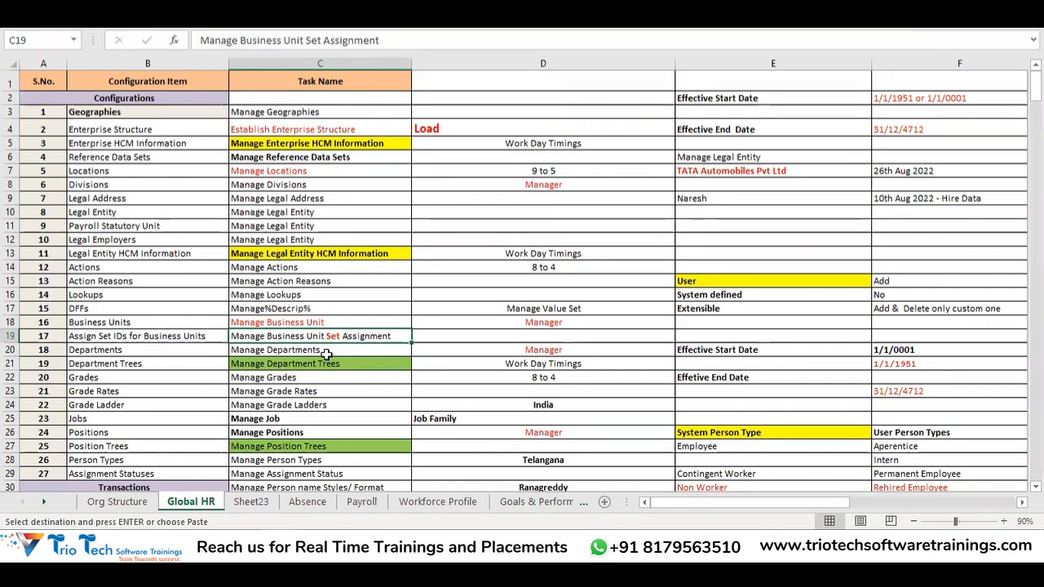
drag(190, 339, 336, 343)
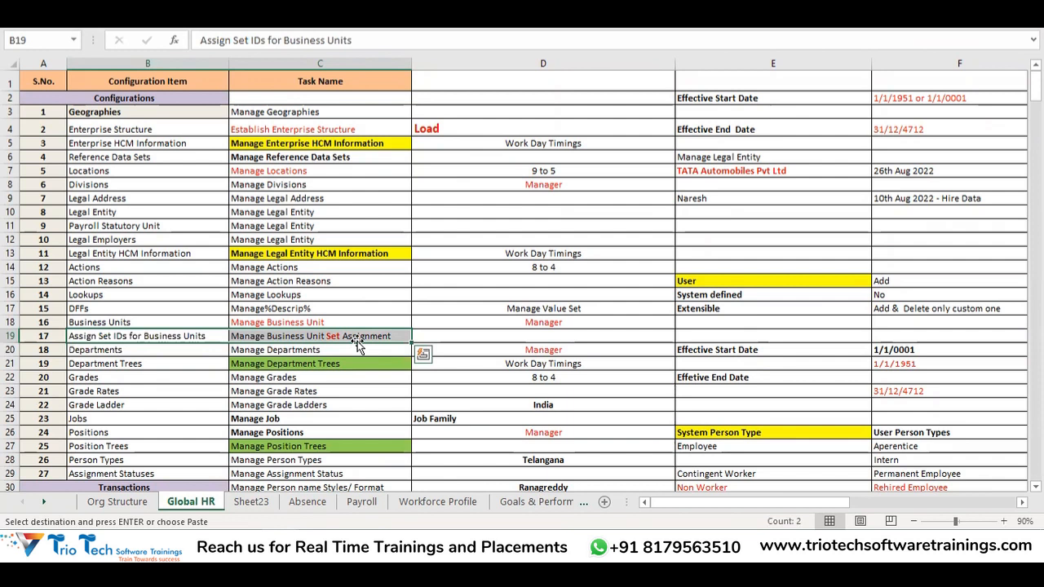
Copy the Manage Business Unit task name from cell C18 and switch to the Oracle Fusion home page in the browser.
click(258, 321)
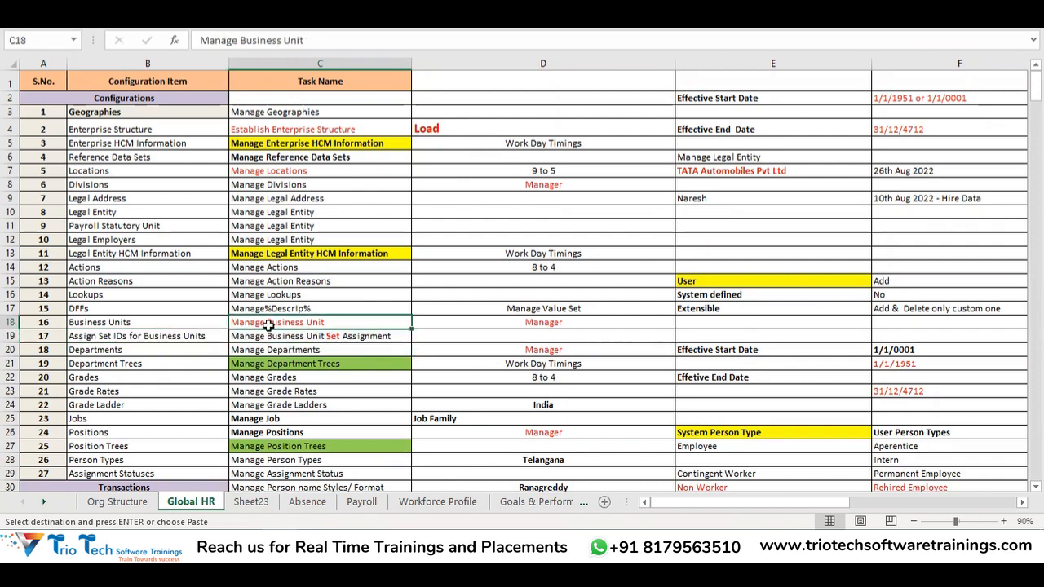
key(ctrl+c)
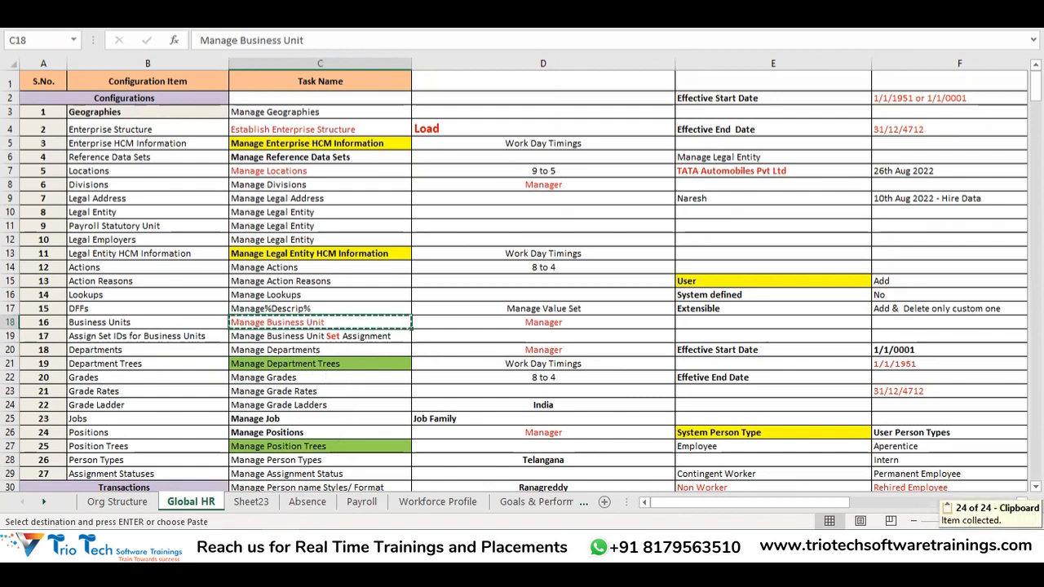
key(alt+Tab)
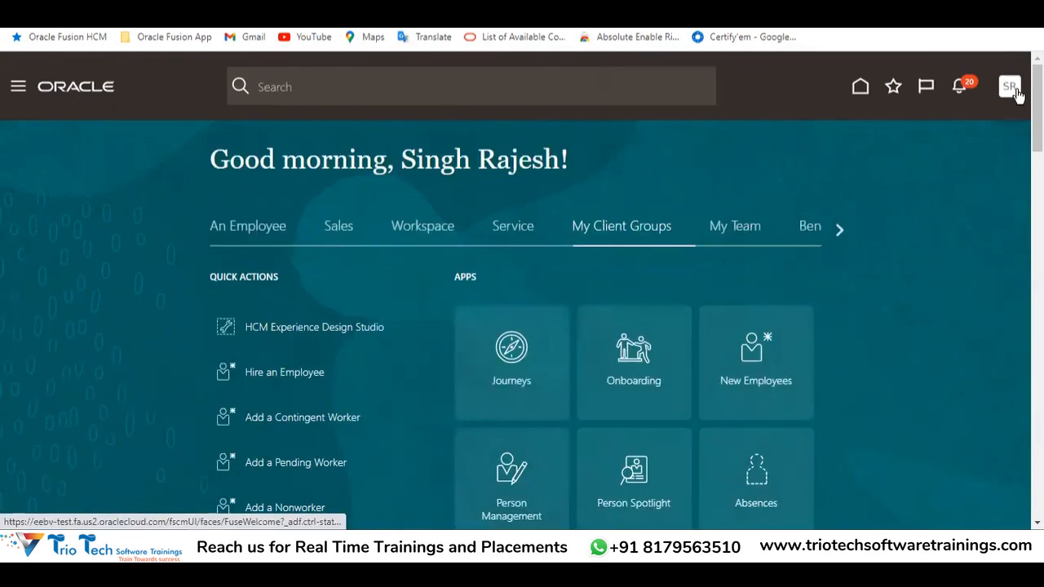
Open Setup and Maintenance and change the setup offering to Workforce Deployment.
click(1008, 86)
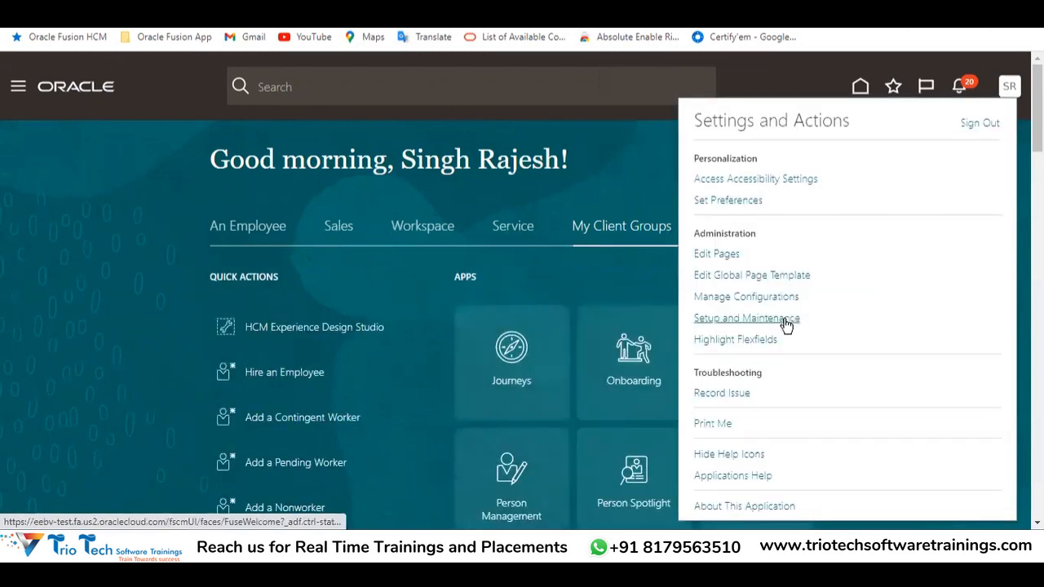
click(747, 319)
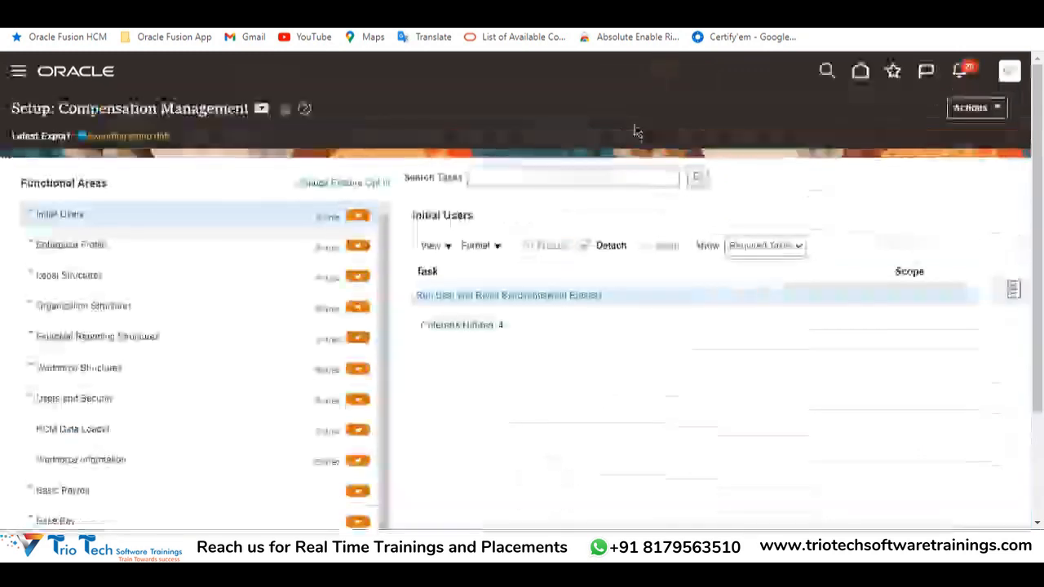
click(261, 109)
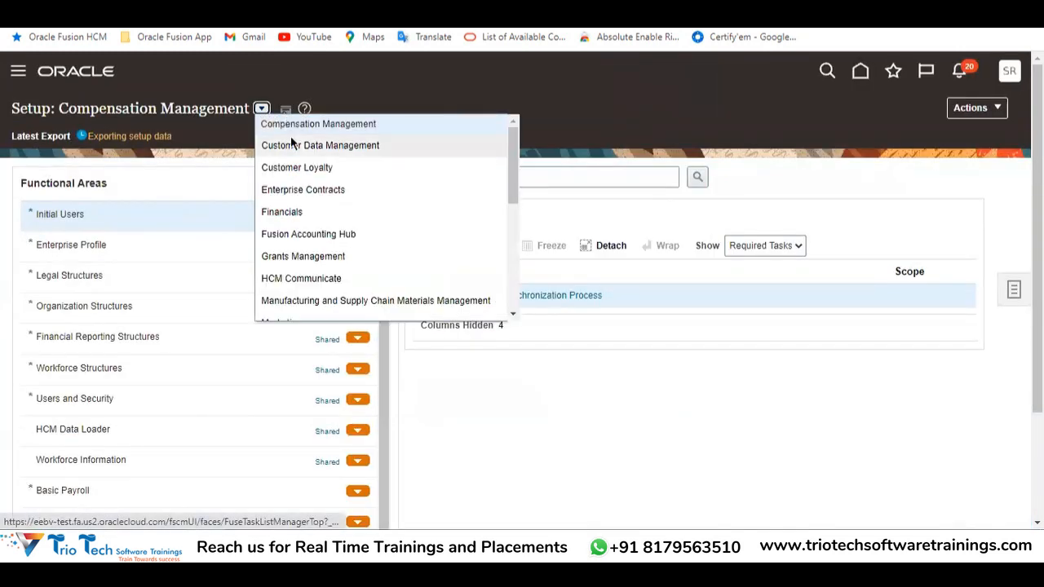
scroll(343, 237, down, 5)
click(347, 287)
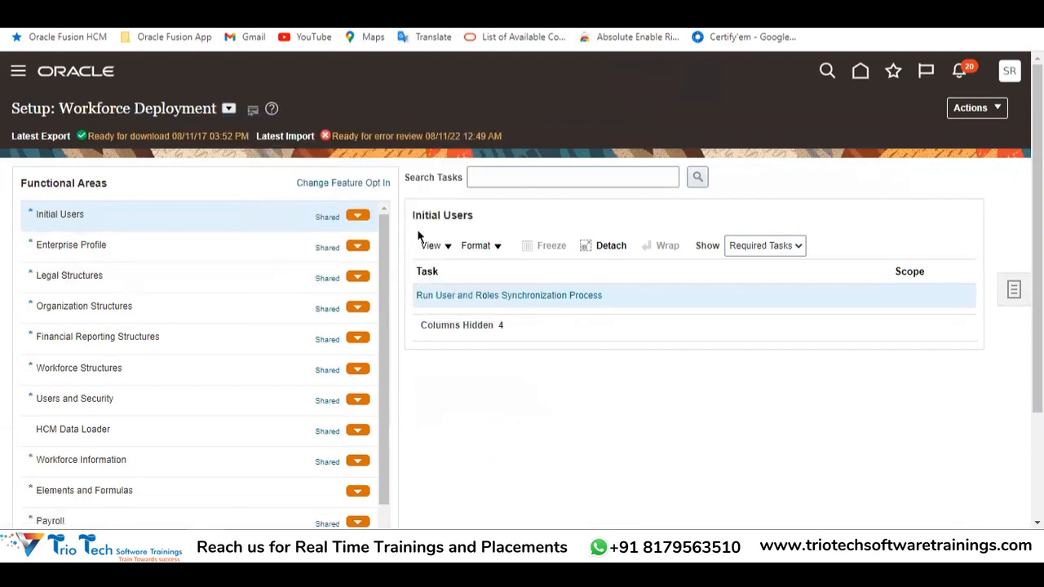
Search the Workforce Deployment setup tasks for Manage Business Unit.
click(508, 180)
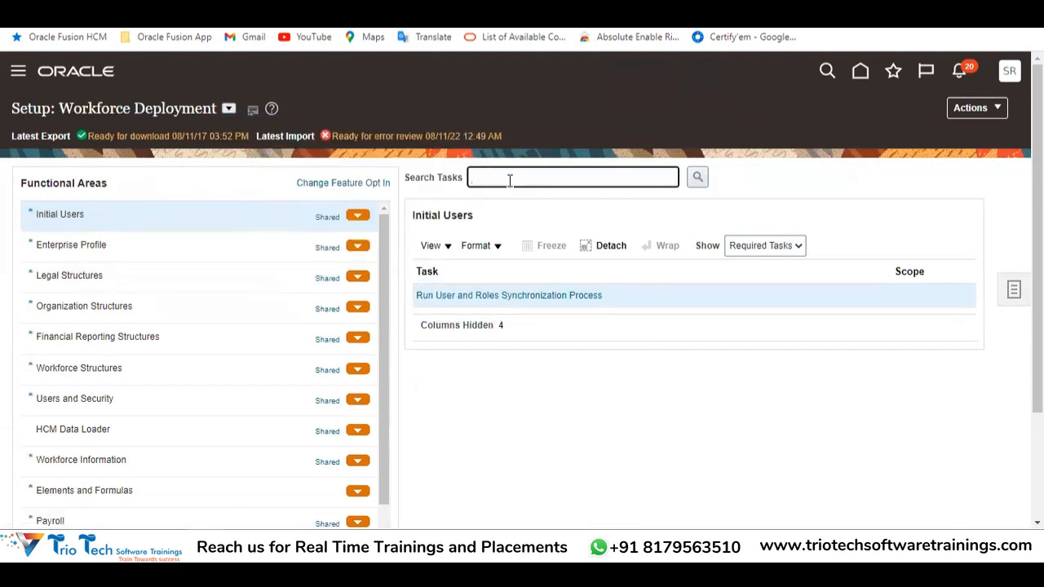
key(ctrl+v)
click(695, 178)
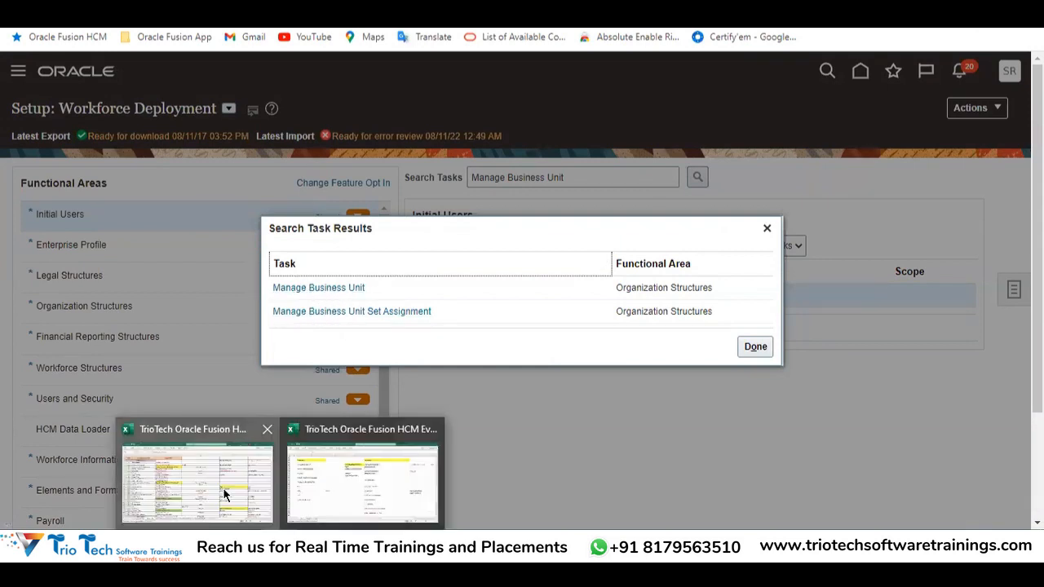
Compare the task search results with the Business Units and Assign Set IDs rows on the workbook's Global HR sheet.
click(226, 492)
click(280, 335)
mouse_move(280, 336)
mouse_down()
mouse_move(269, 324)
mouse_move(204, 324)
mouse_up()
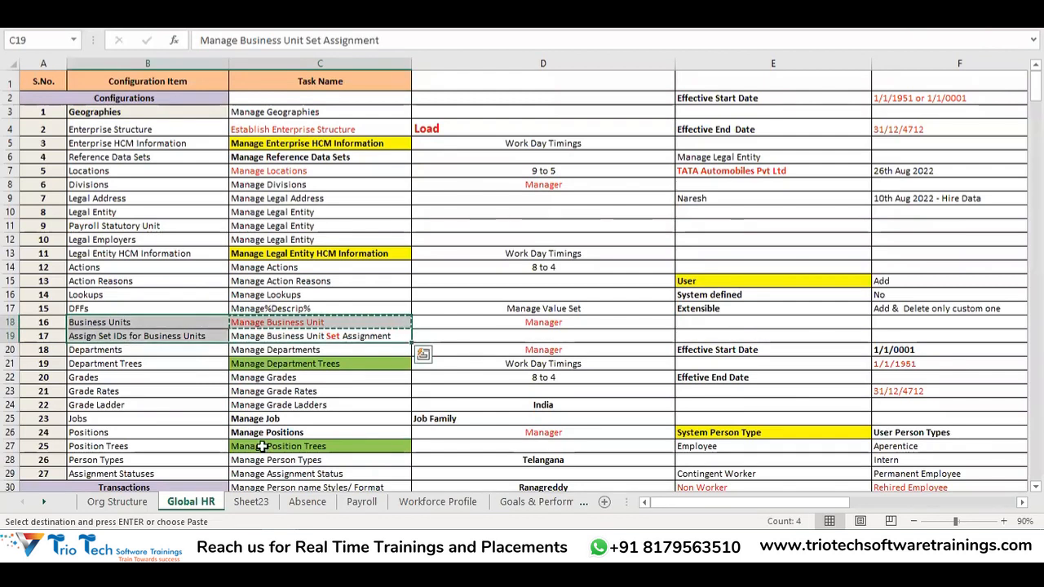
key(alt+Tab)
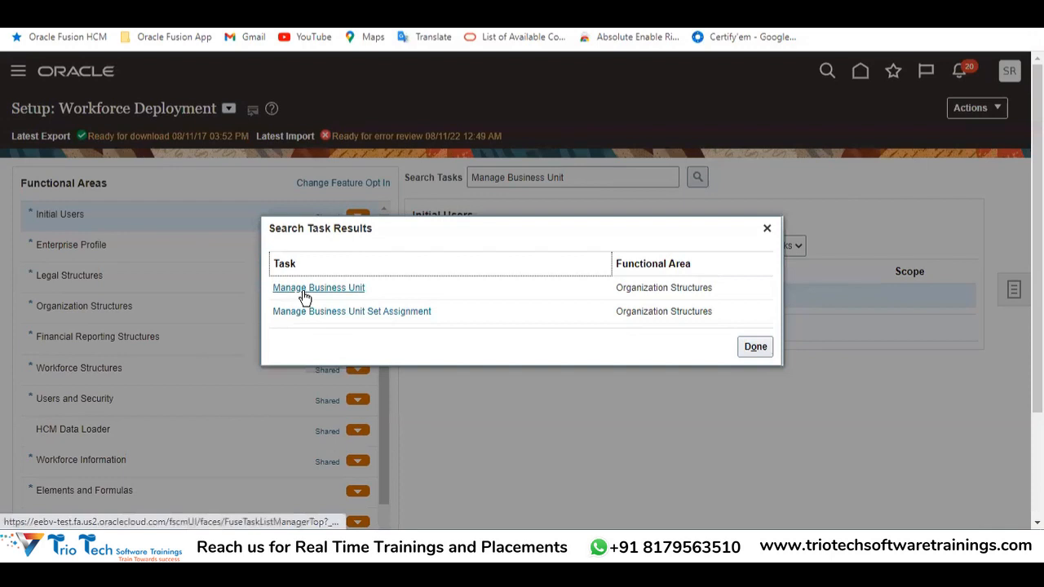
Open the Manage Business Unit task from the search results and look through the existing business units.
click(304, 290)
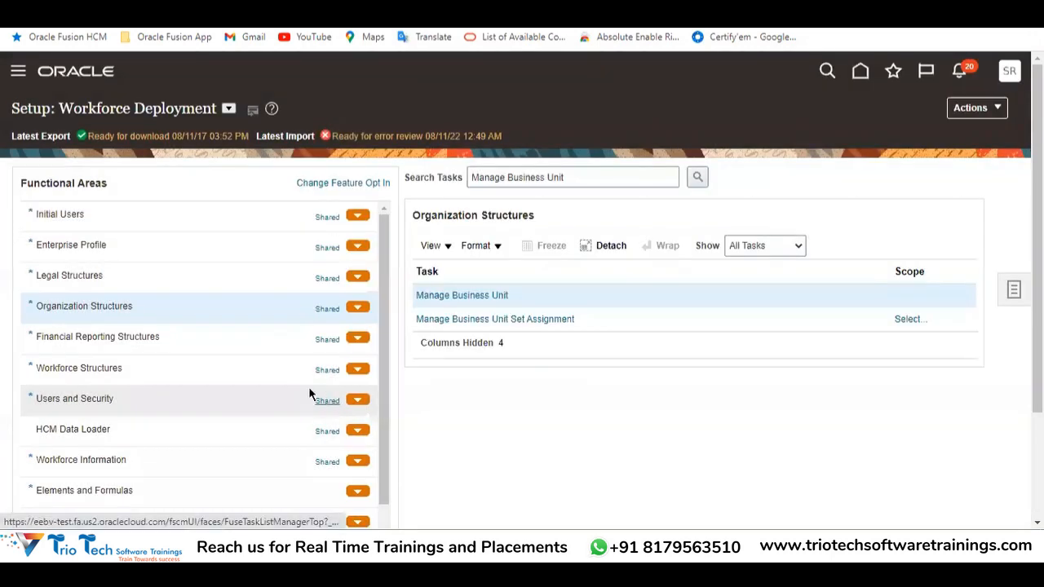
click(501, 296)
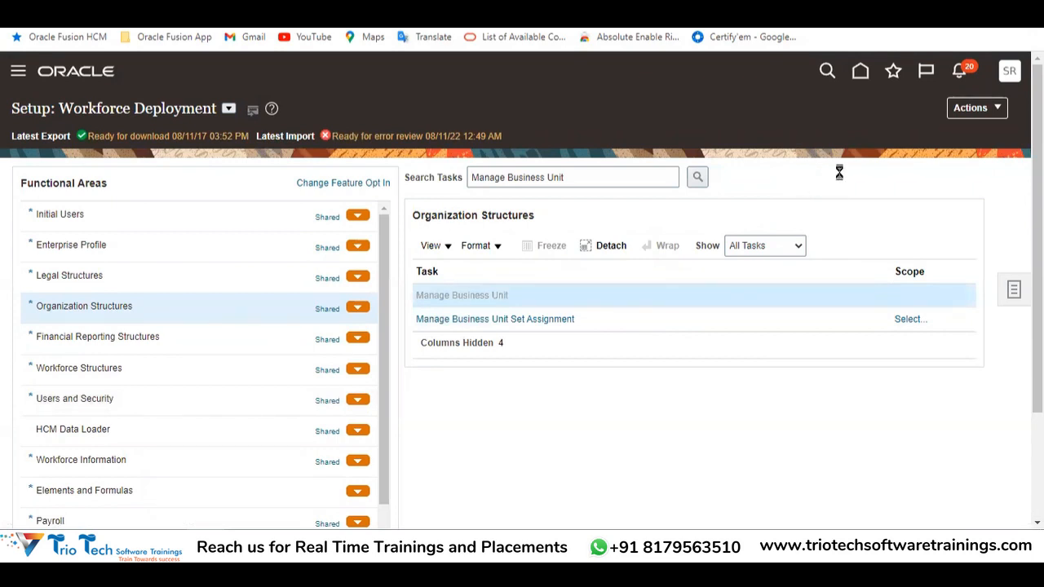
drag(58, 121, 292, 123)
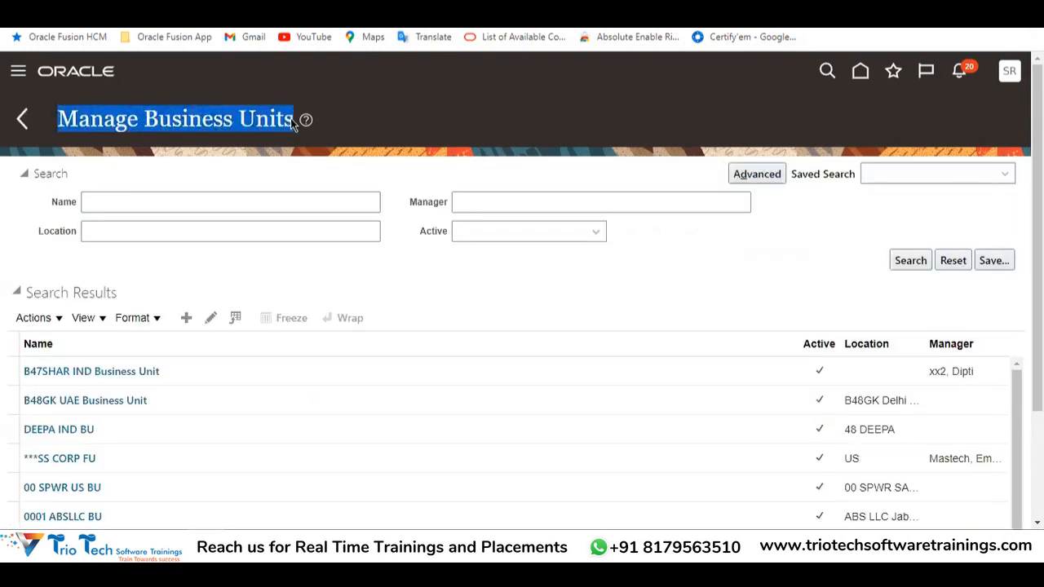
click(137, 27)
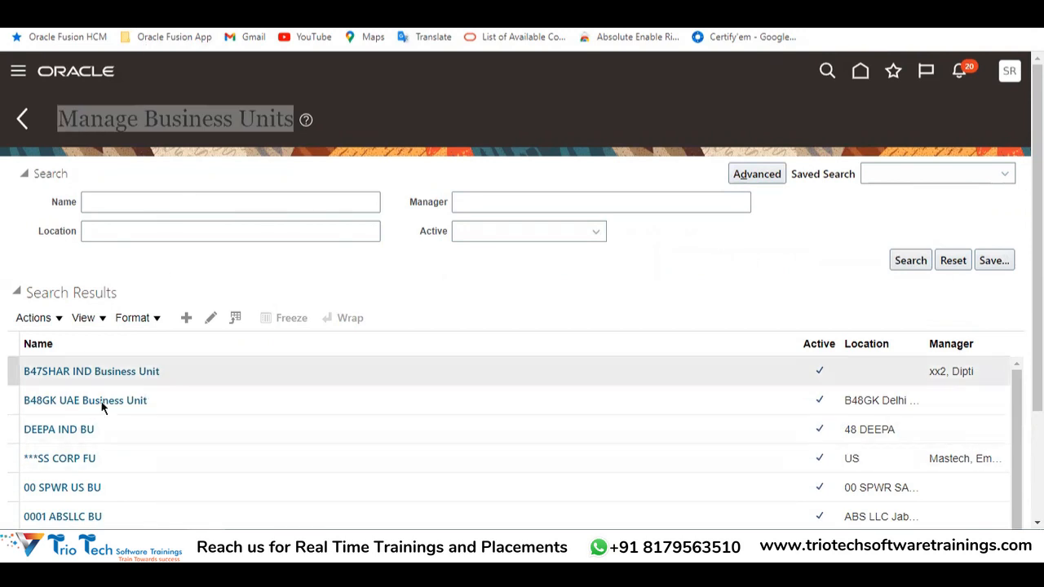
scroll(86, 498, down, 2)
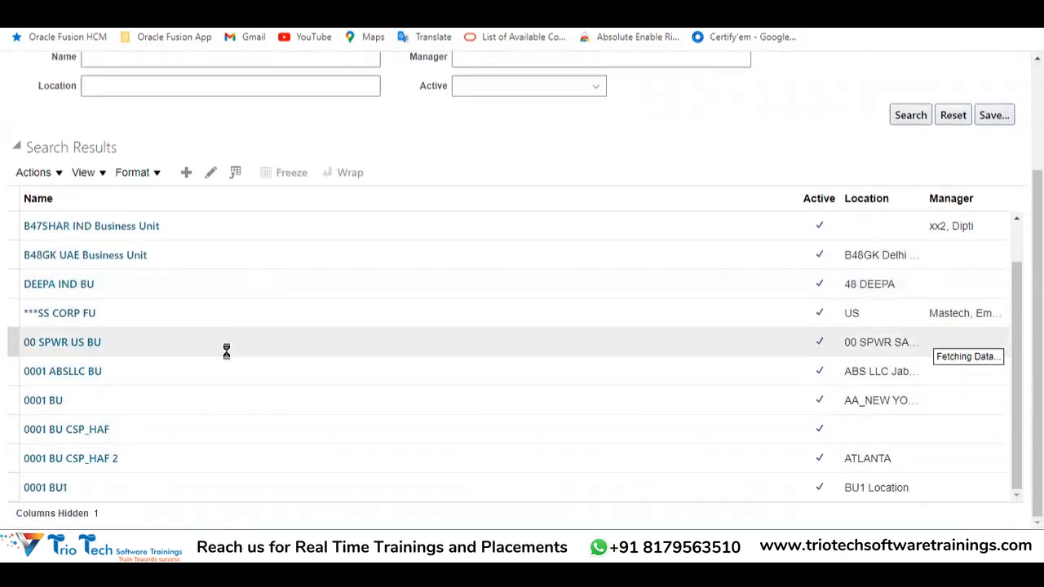
scroll(353, 236, up, 2)
click(292, 283)
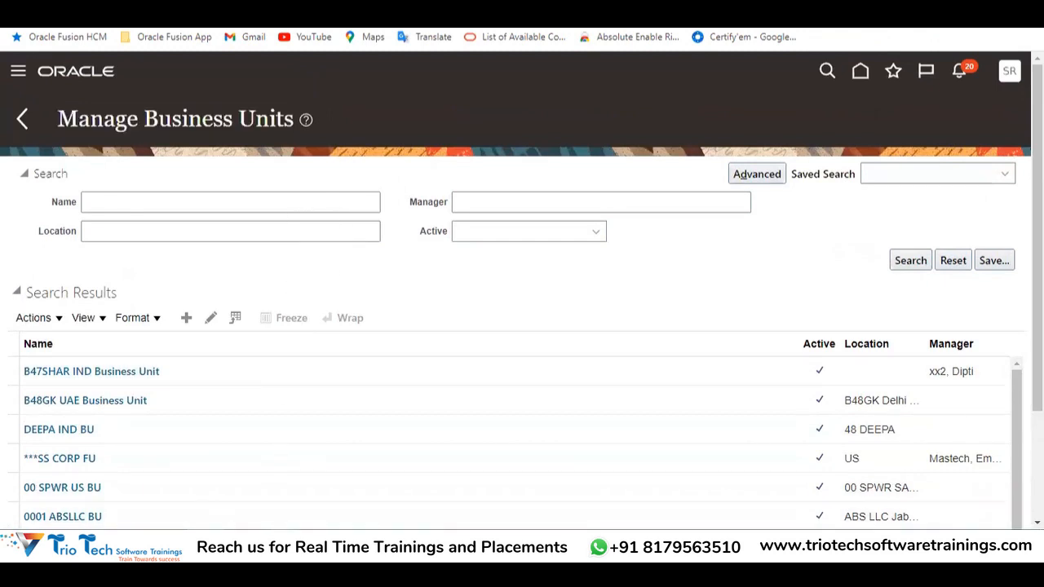
Switch to Sheet23 in Excel and review the TCS and TATA Motors business units in the enterprise structure.
click(246, 501)
click(250, 502)
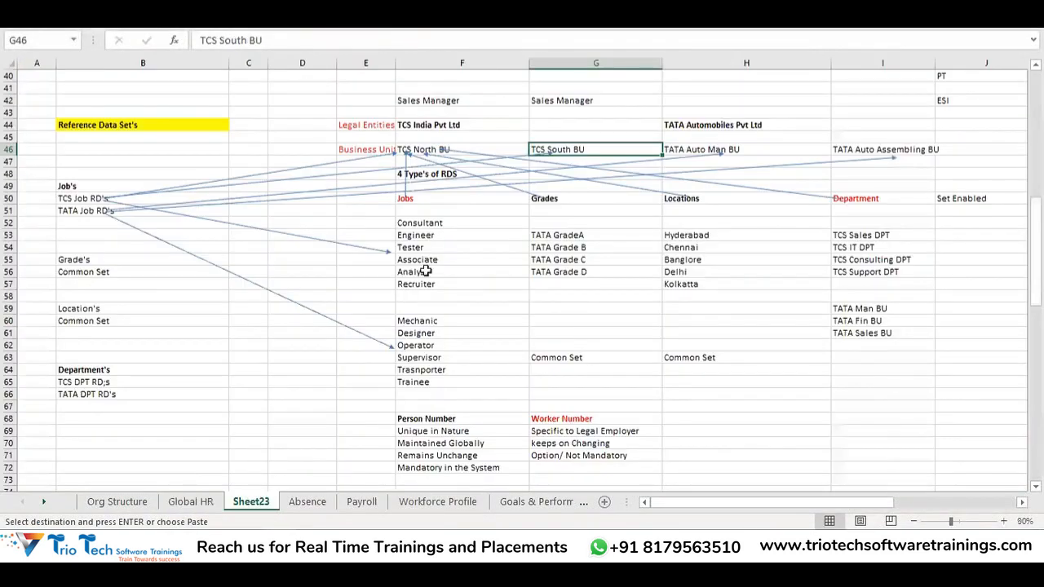
scroll(454, 302, up, 9)
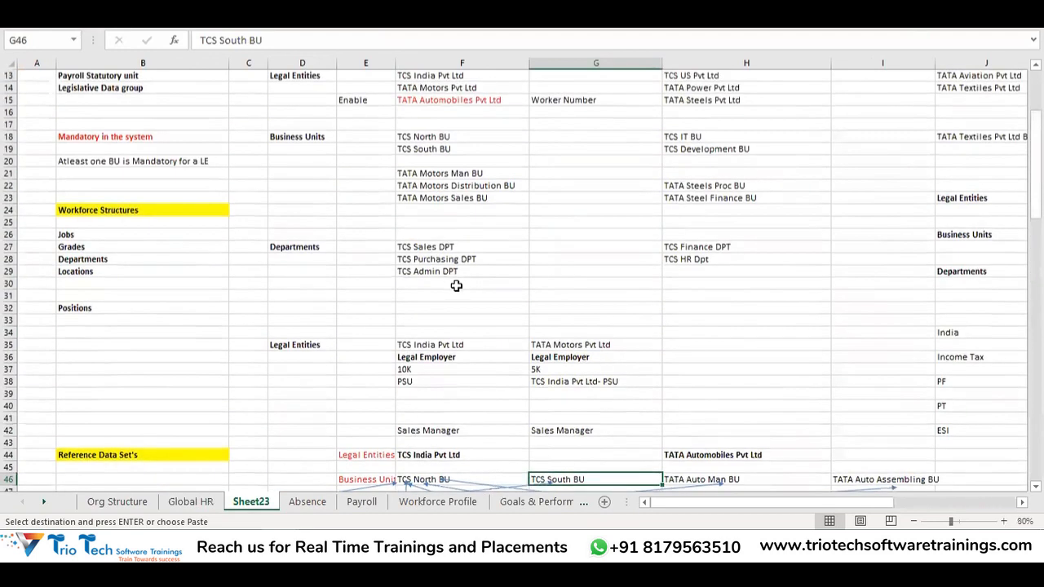
scroll(463, 289, up, 4)
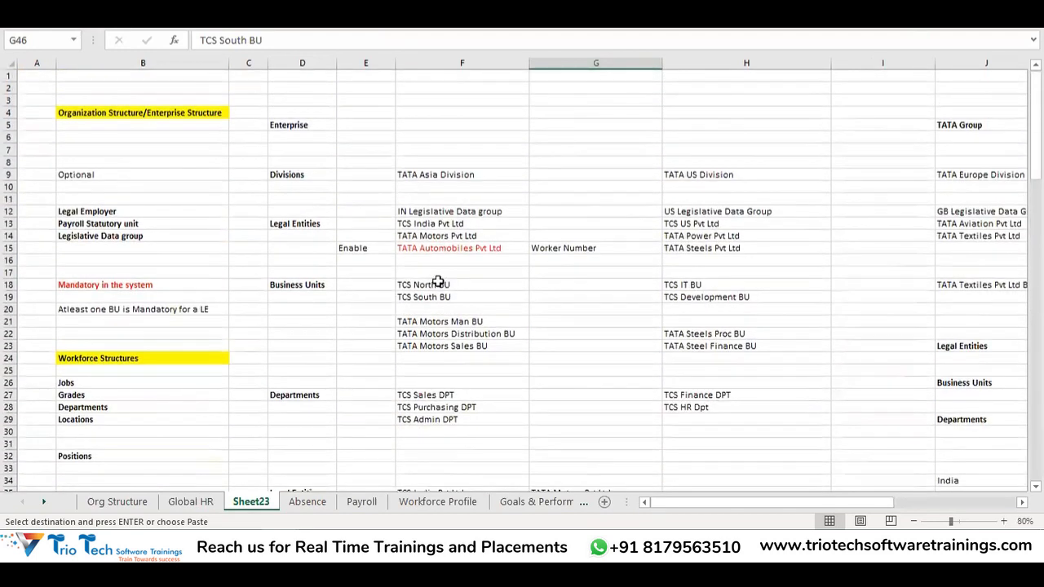
click(438, 283)
click(429, 300)
click(434, 321)
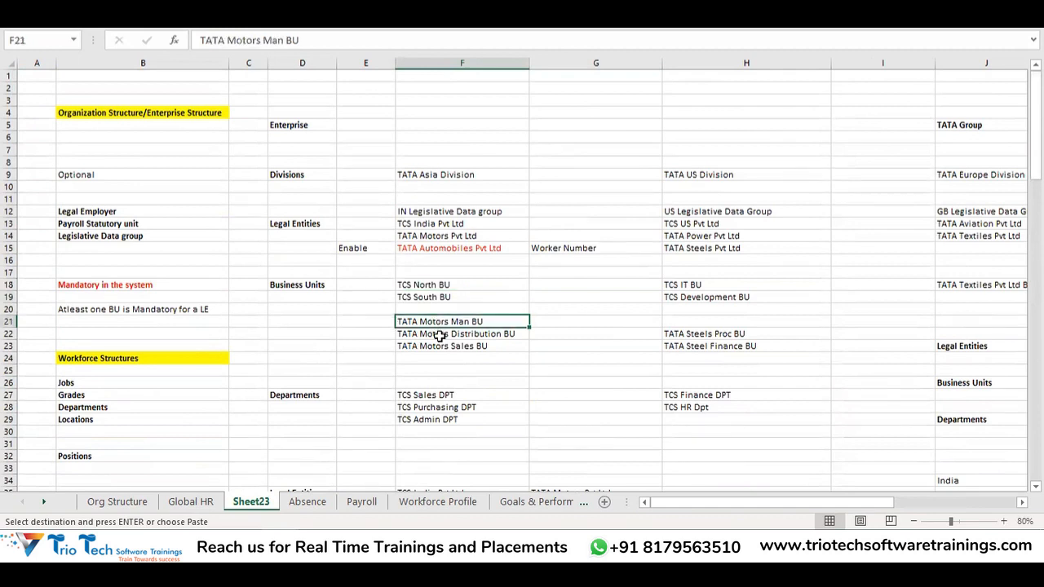
click(440, 334)
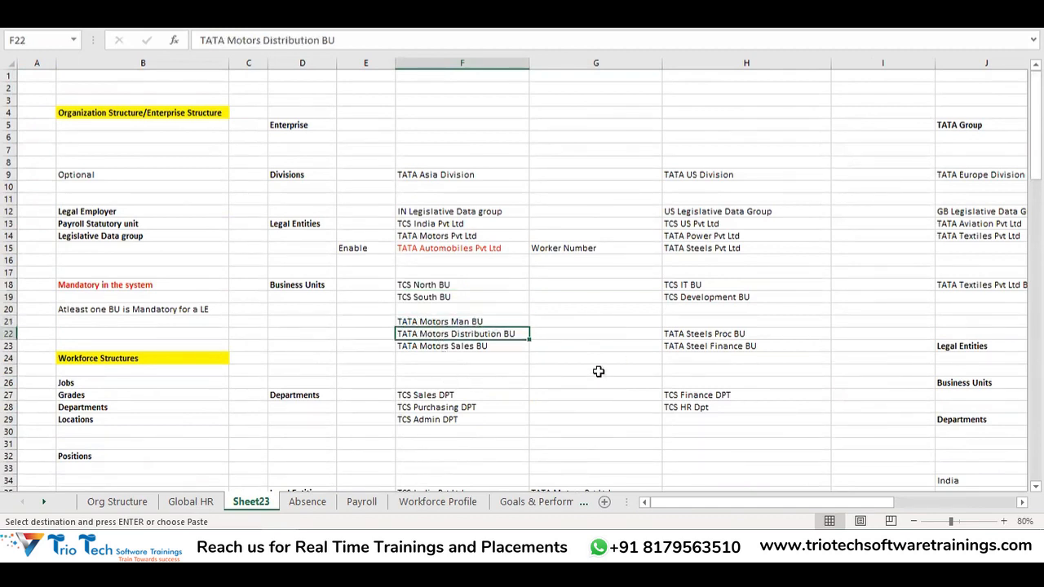
key(alt+Tab)
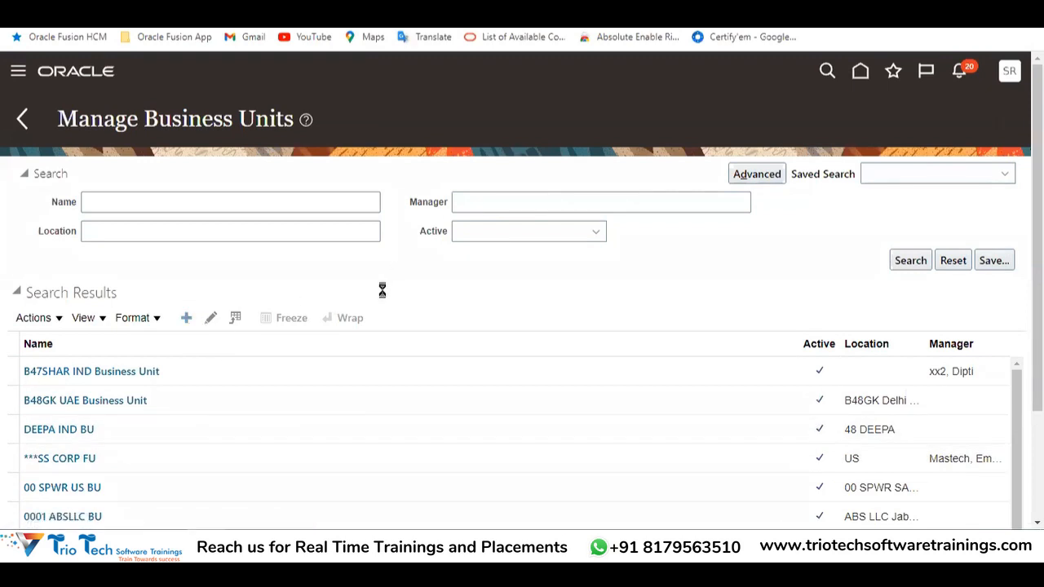
Copy the TCS North BU name from cell F18 of Sheet23 and return to the Manage Business Units page.
key(alt+Tab)
click(419, 281)
key(ctrl+c)
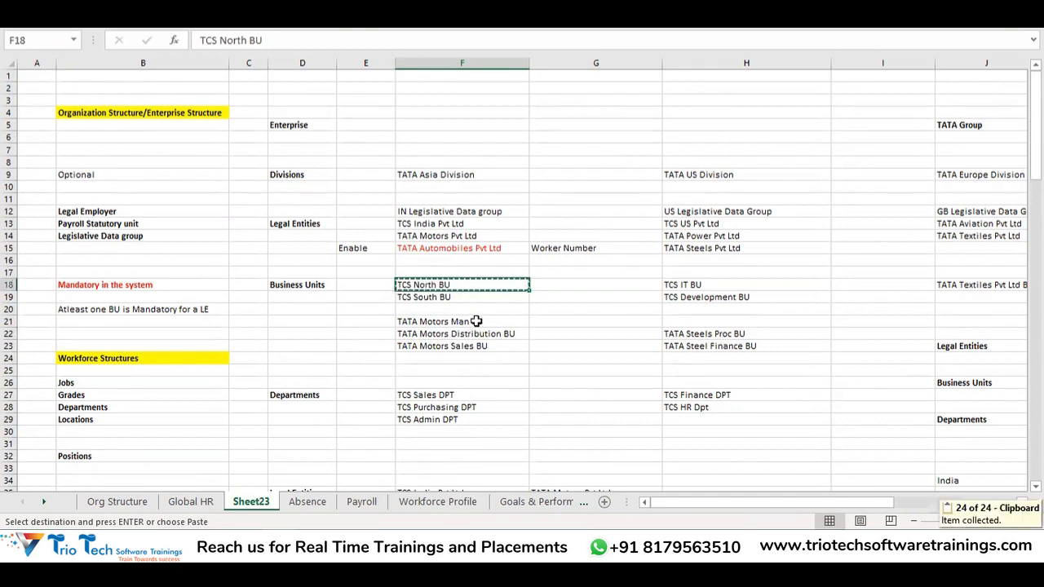
key(alt+Tab)
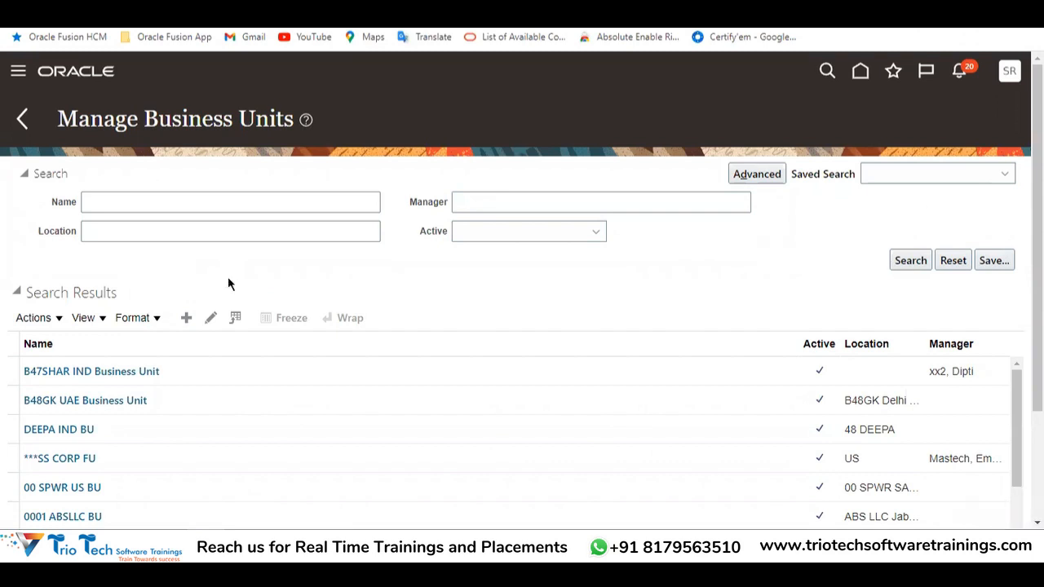
Start creating a business unit and name it TCS North BU.
scroll(314, 158, down, 2)
scroll(318, 179, up, 2)
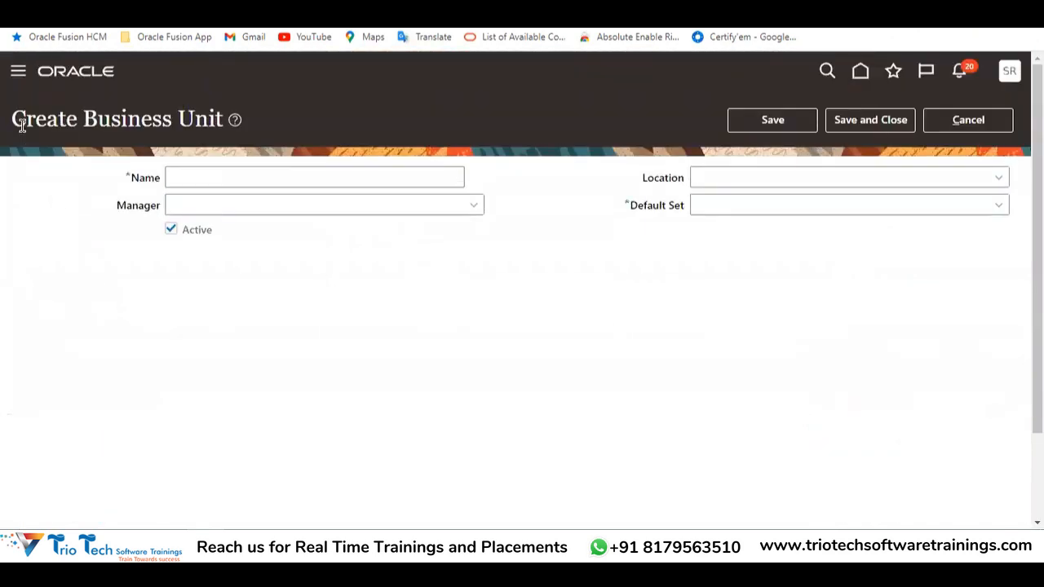
drag(18, 119, 232, 122)
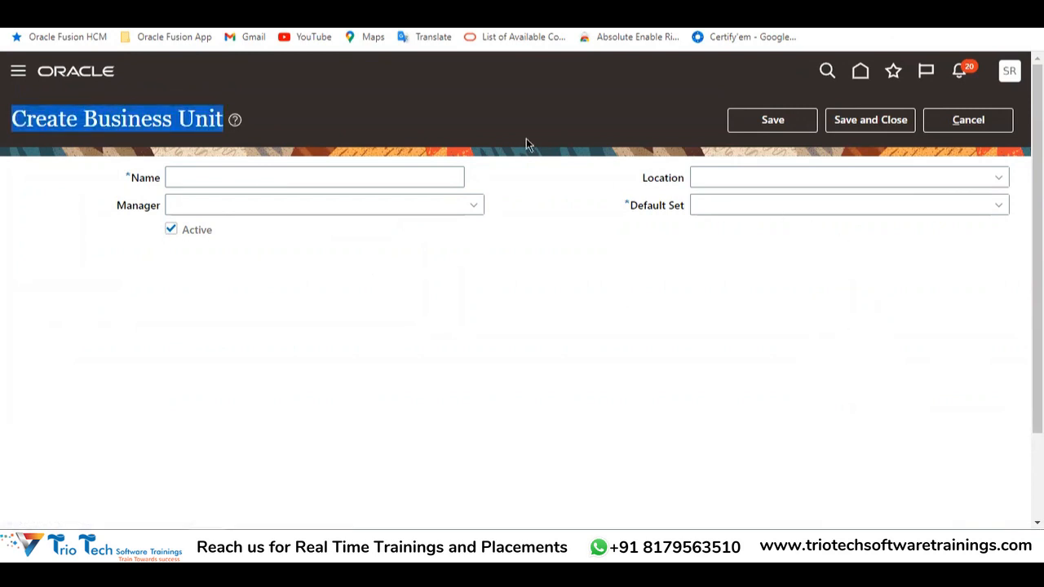
click(267, 179)
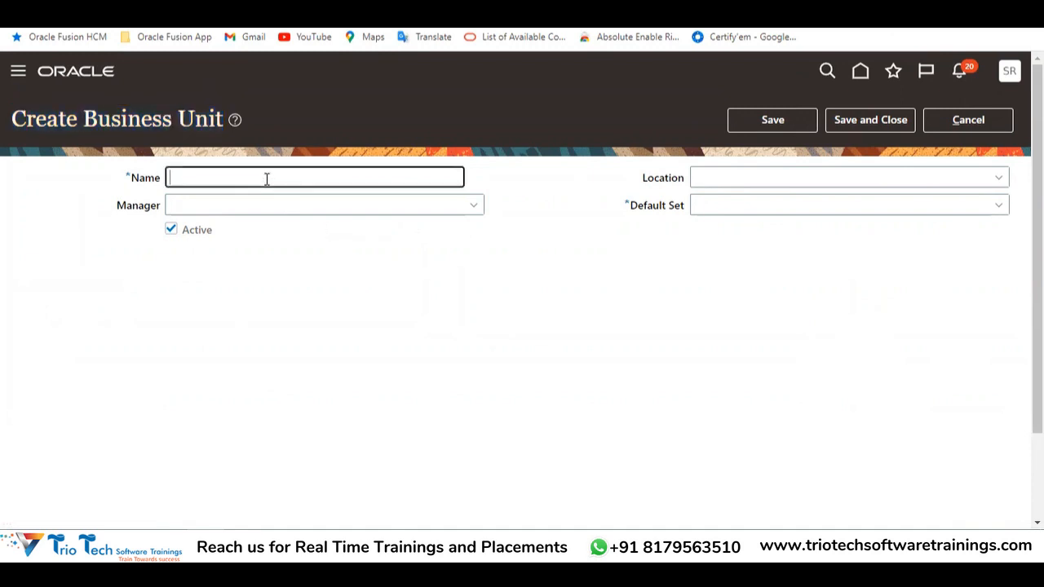
text(TCS North BU)
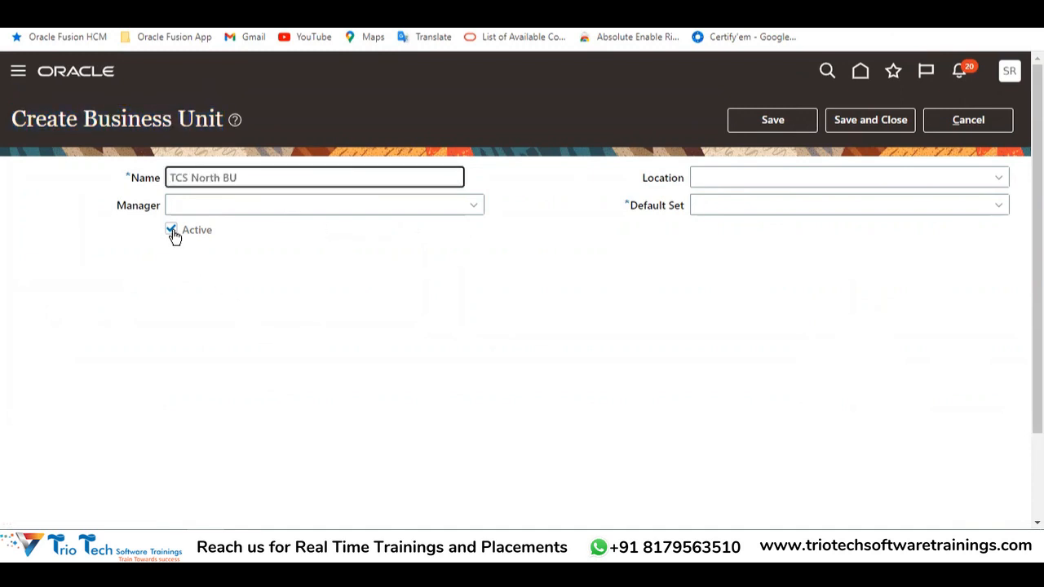
click(341, 277)
Switch to the Global HR sheet in Excel and review the Manage Locations and Manage Business Unit tasks.
click(708, 184)
key(alt+Tab)
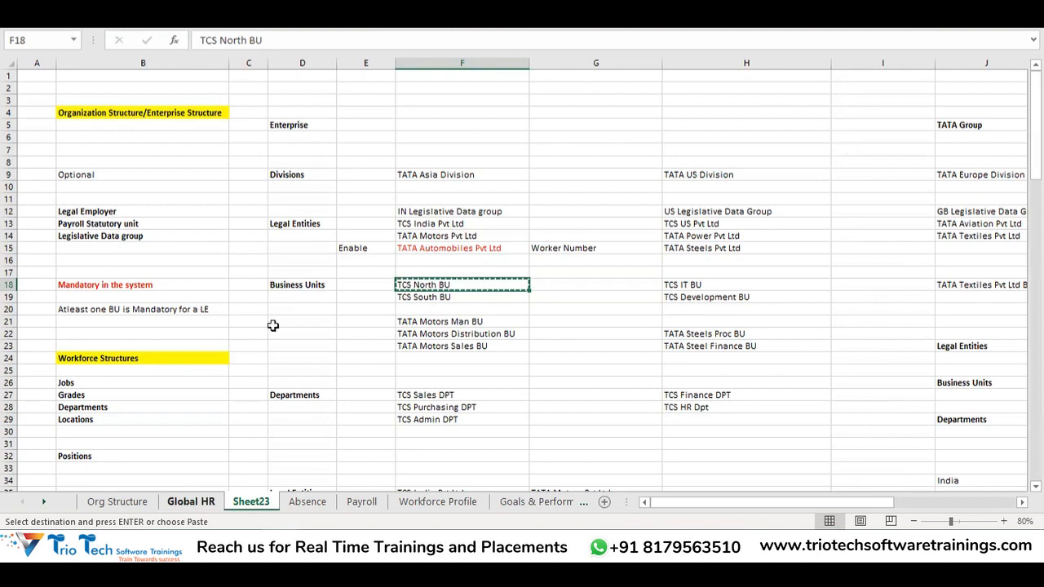
key(ctrl+Page_Up)
click(271, 171)
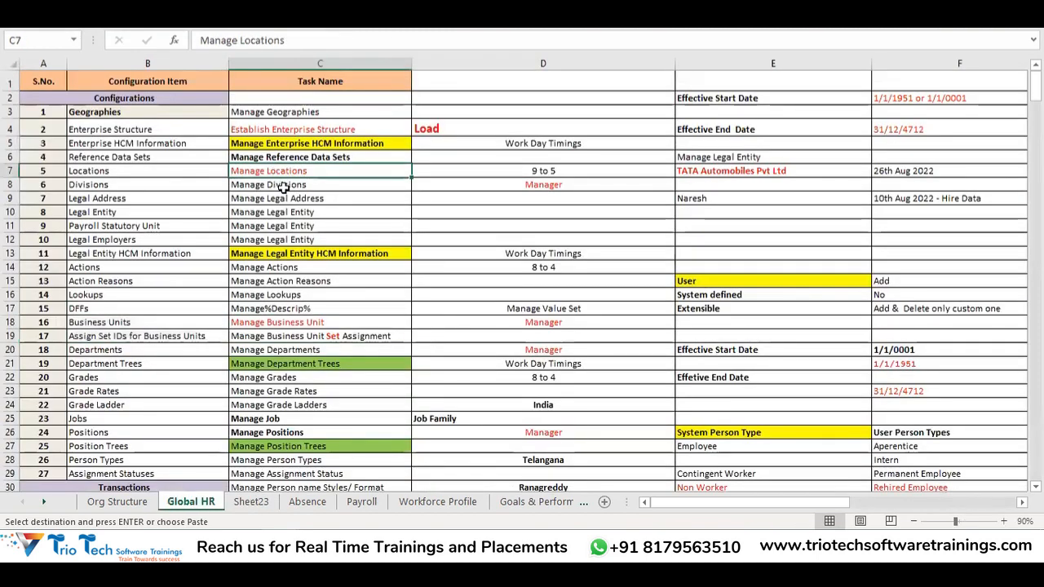
click(195, 171)
drag(195, 171, 300, 179)
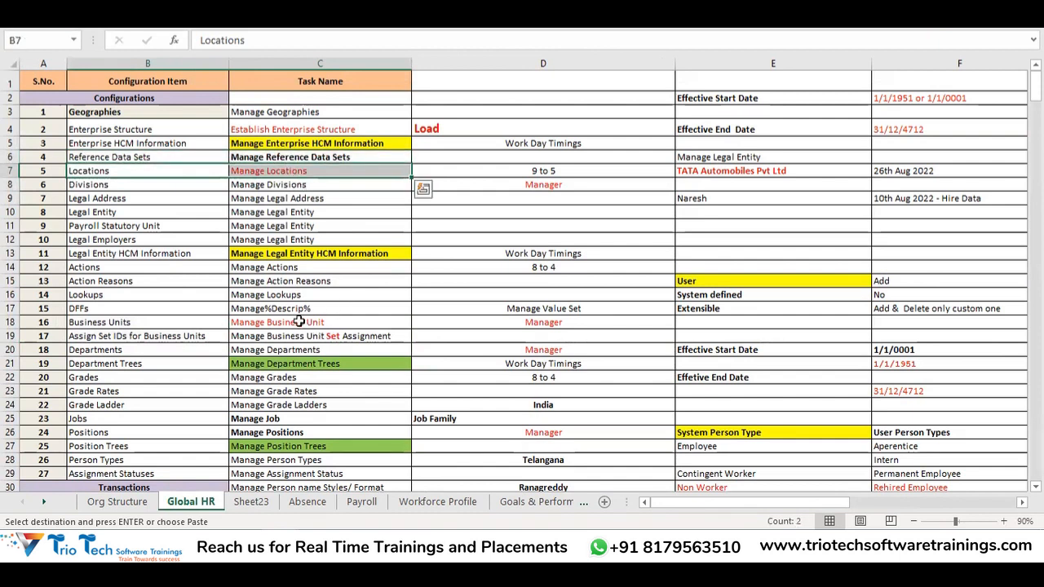
click(300, 322)
key(alt+Tab)
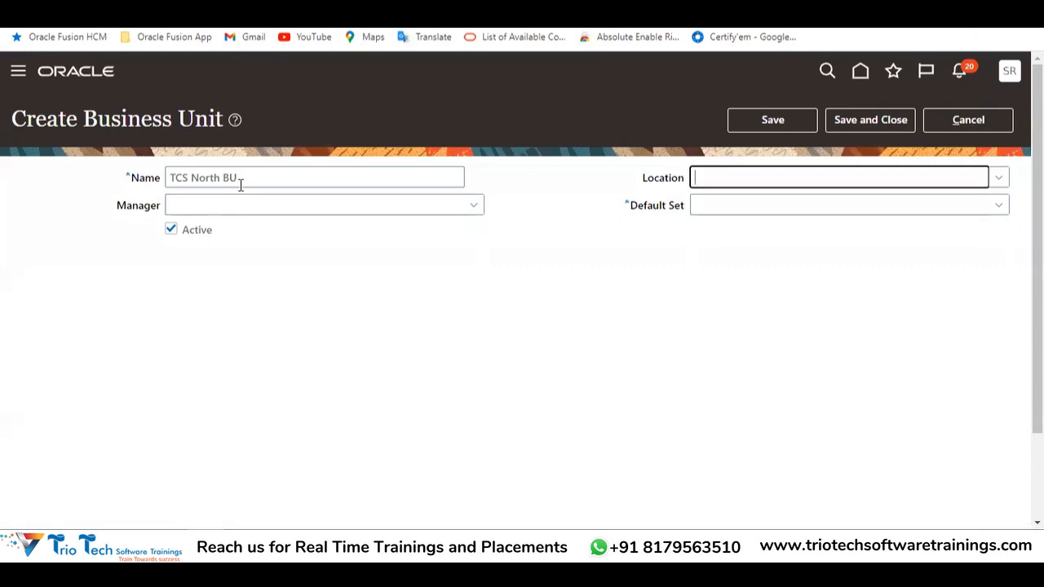
Search the locations by name for Hyd and set the new business unit's location to Hyderabad.
drag(241, 185, 163, 184)
drag(639, 179, 756, 201)
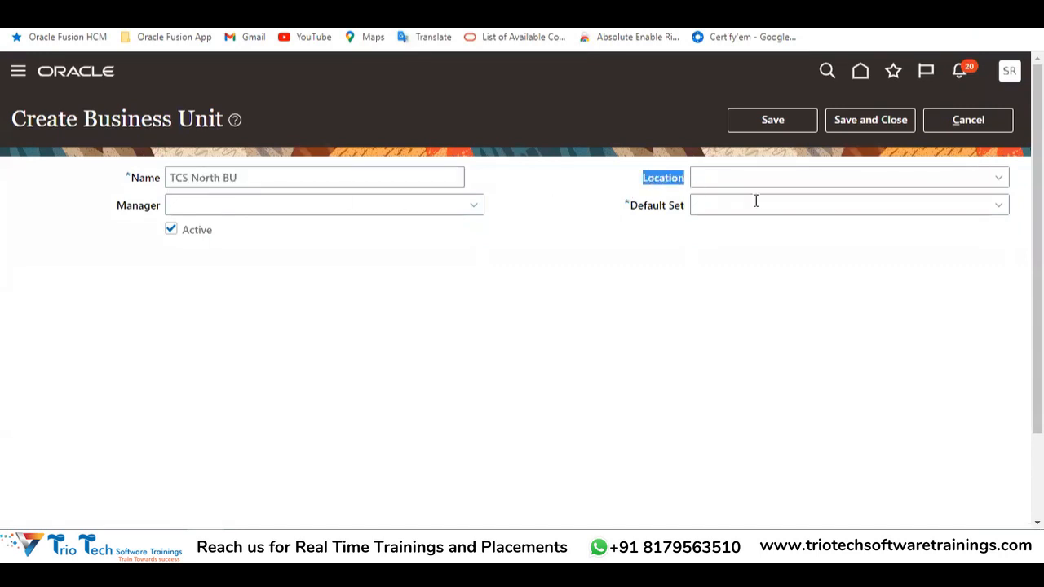
click(1000, 178)
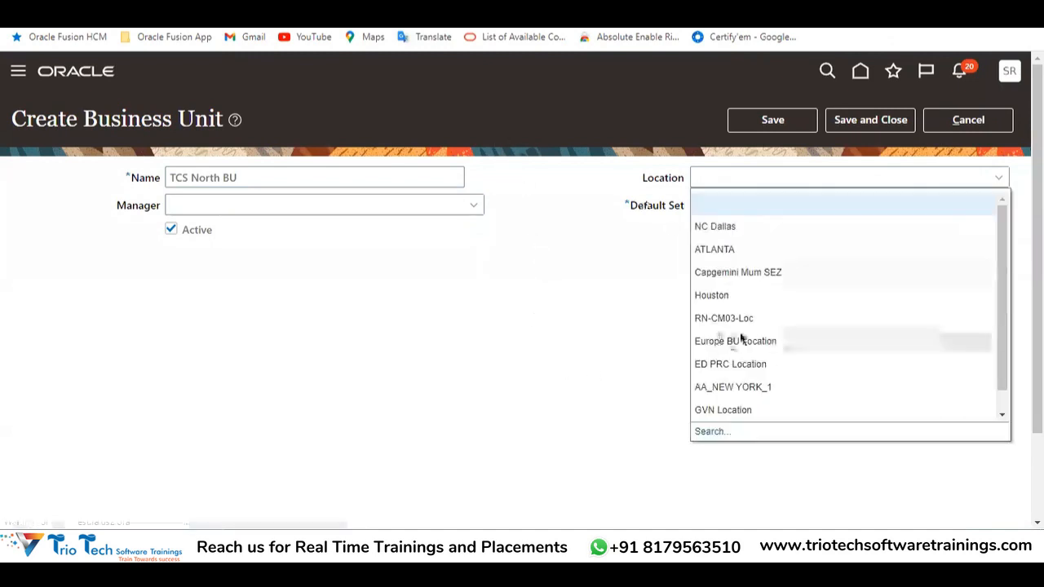
click(721, 432)
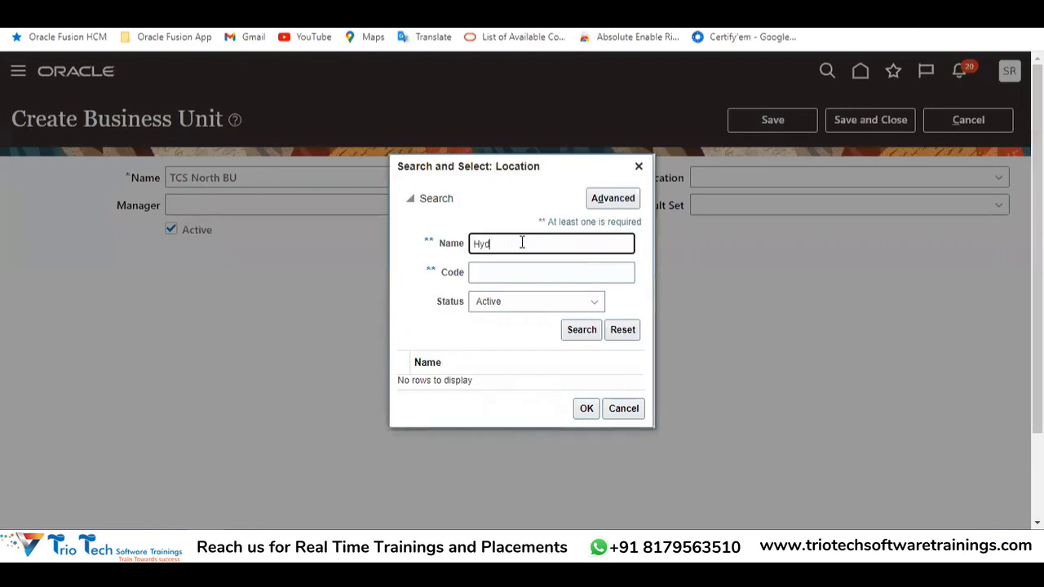
key(Return)
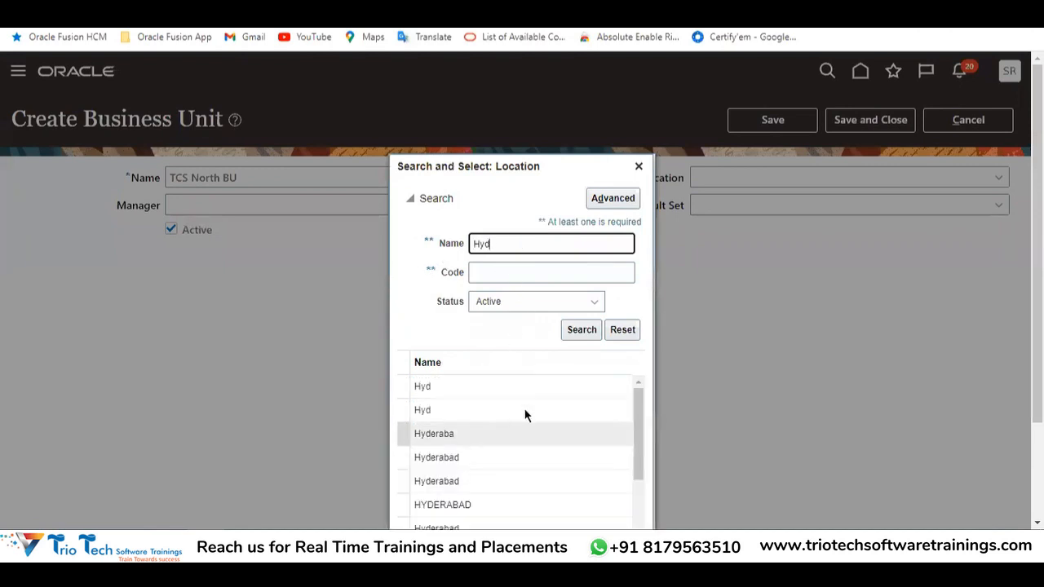
scroll(795, 339, down, 3)
click(450, 356)
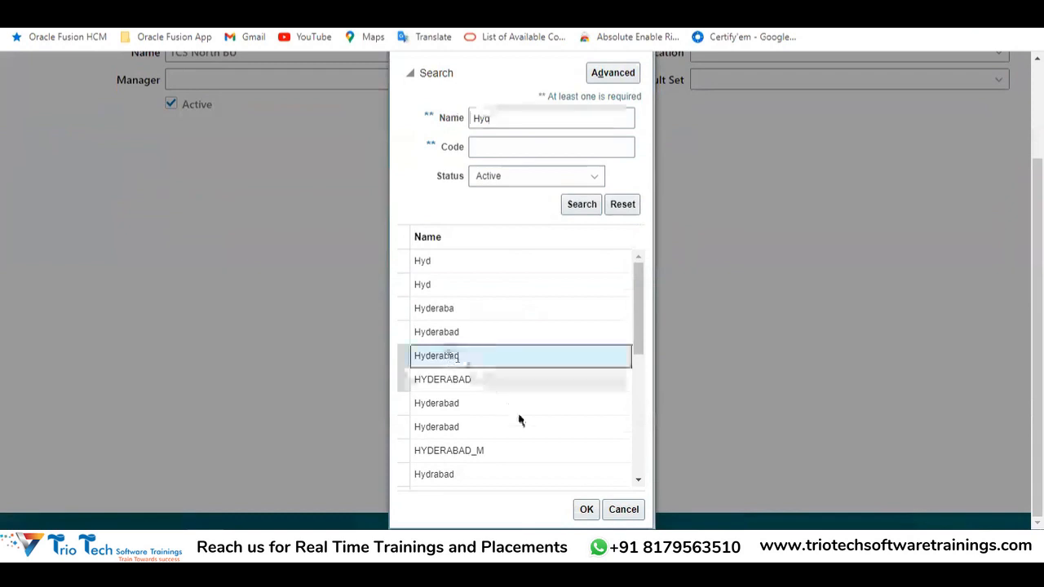
click(586, 509)
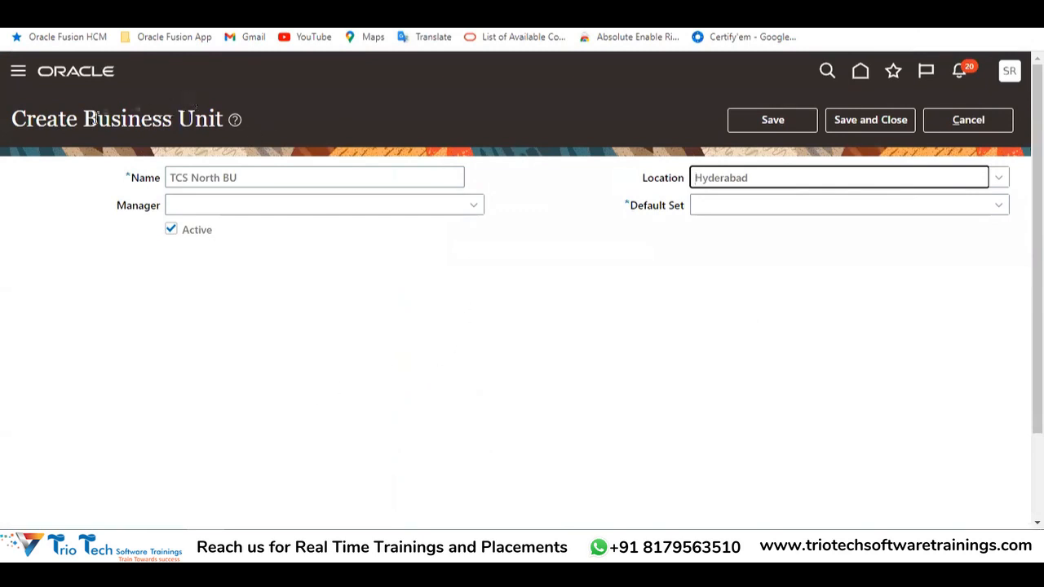
Review the Manager field and the name of the new business unit on the Create Business Unit form.
drag(84, 119, 225, 119)
drag(119, 207, 163, 210)
click(223, 211)
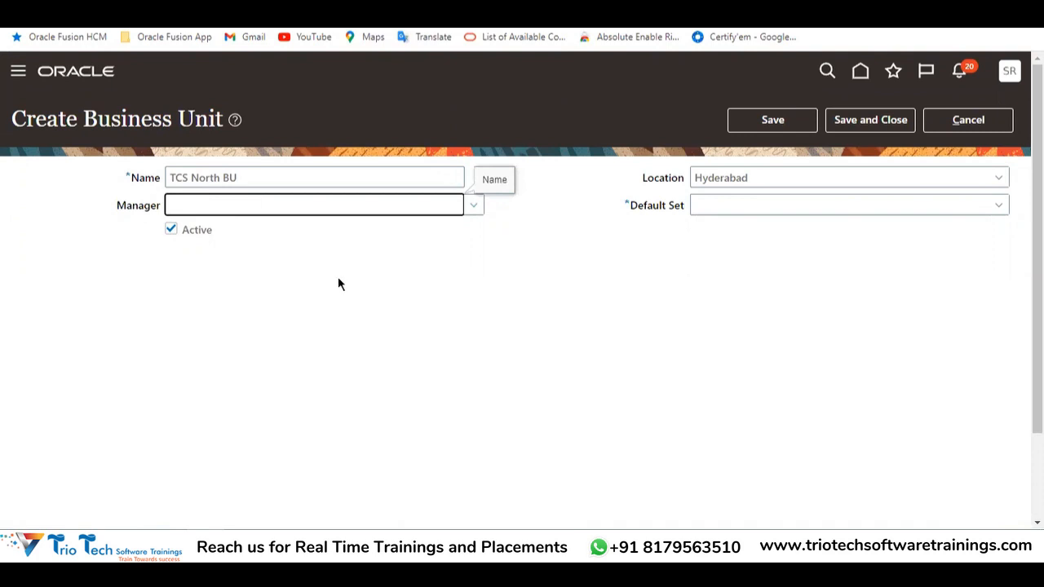
drag(83, 119, 223, 122)
drag(255, 168, 170, 169)
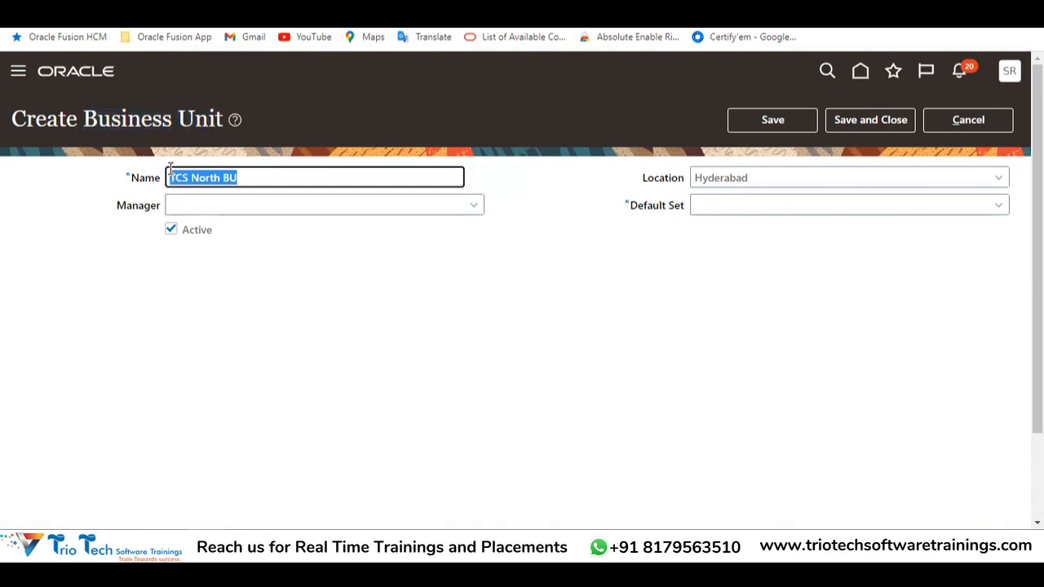
click(185, 29)
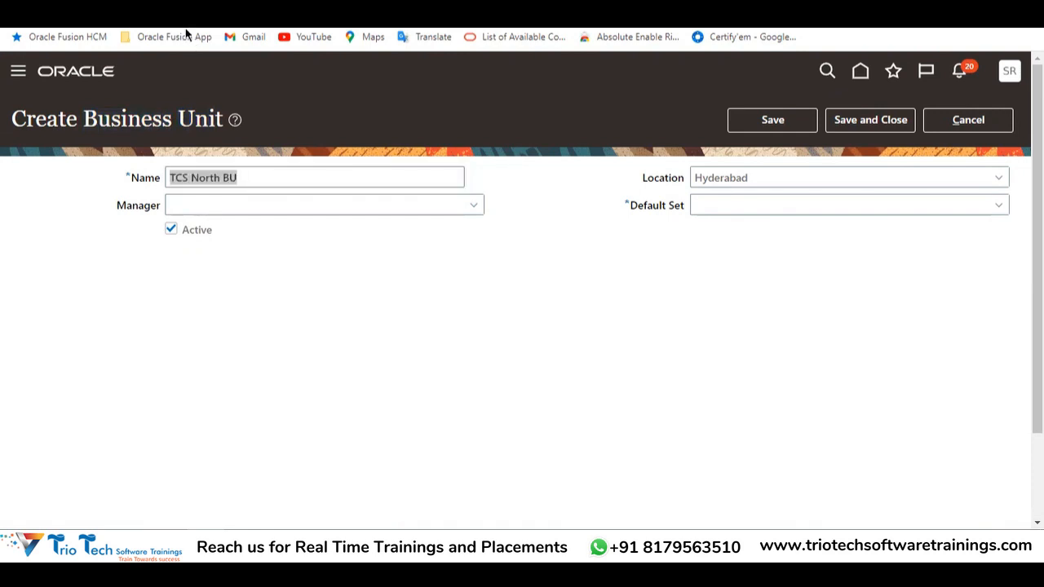
Review the Name and Manager fields for TCS North BU and the Create Business Unit form's title.
click(232, 208)
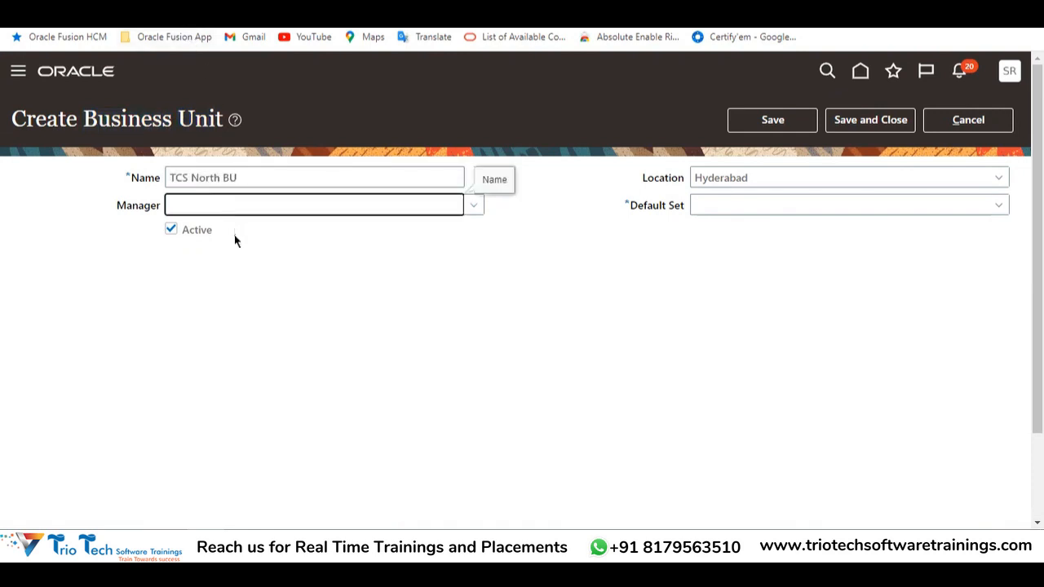
drag(266, 176, 161, 156)
click(248, 197)
drag(119, 106, 207, 126)
click(244, 201)
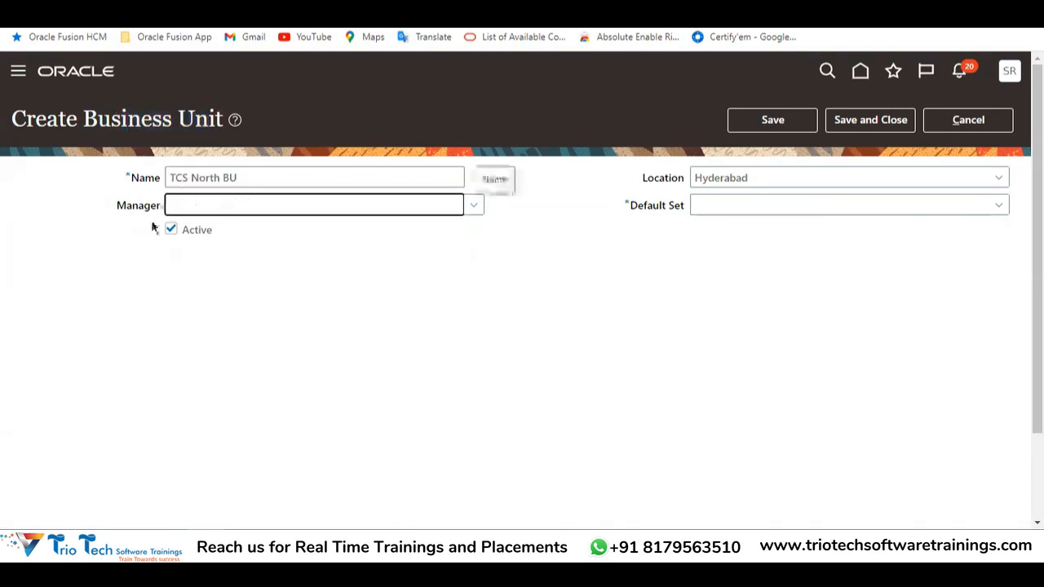
click(110, 204)
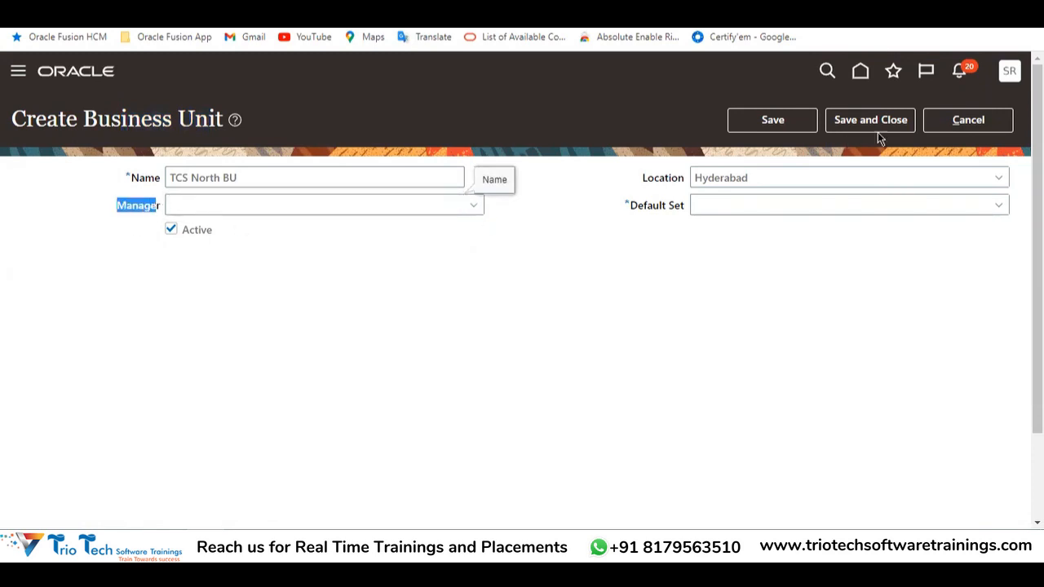
click(350, 201)
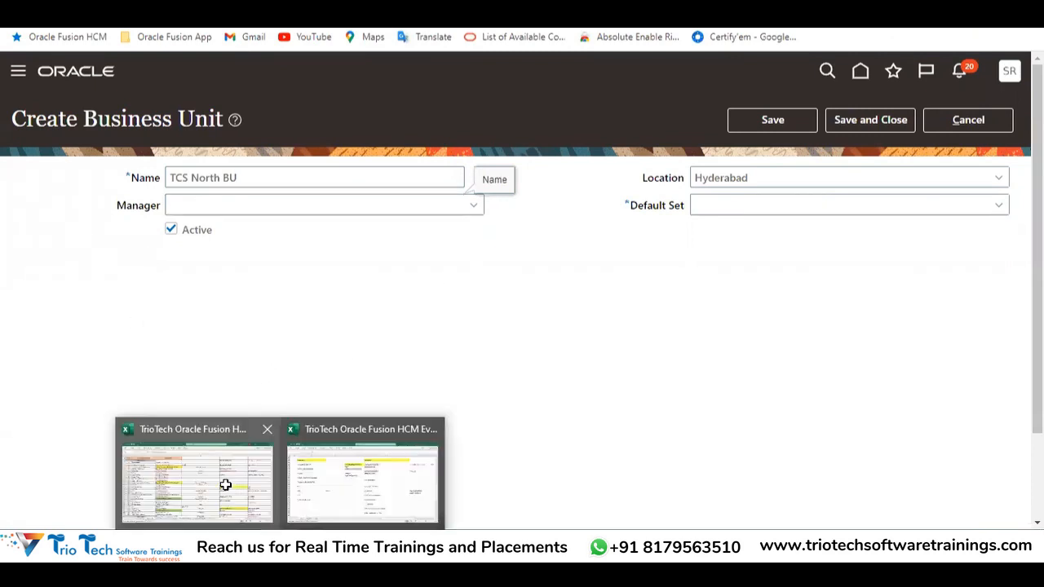
Examine the organization structure in the Excel workbook and compare it with the Oracle form's Manager and Name fields.
click(232, 481)
click(250, 501)
drag(286, 118, 914, 467)
click(221, 539)
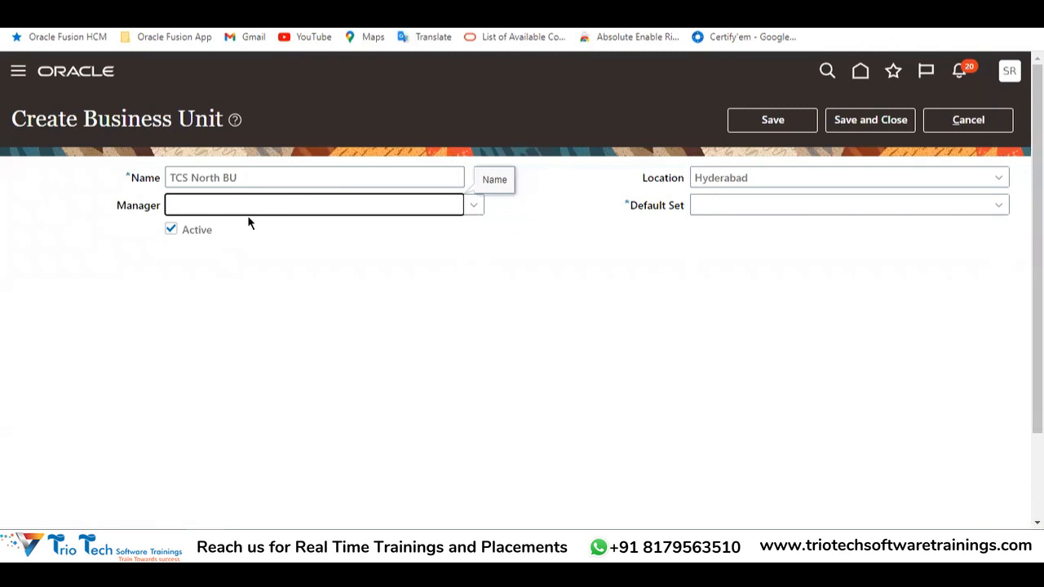
drag(111, 211, 153, 212)
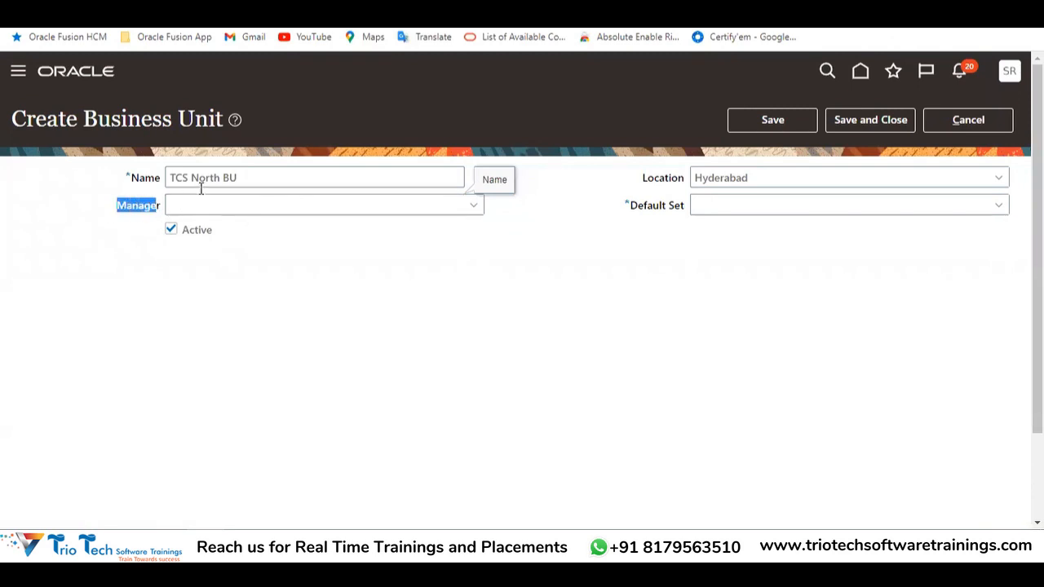
drag(260, 171, 155, 168)
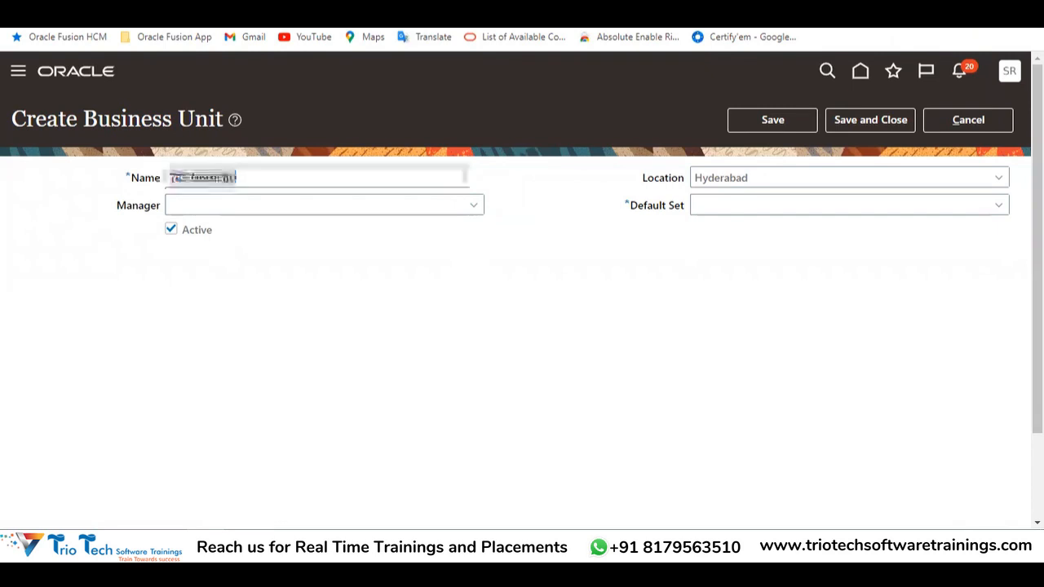
Switch to the Global HR sheet in Excel and review the Manager entries for divisions, business units and departments.
click(182, 513)
click(193, 503)
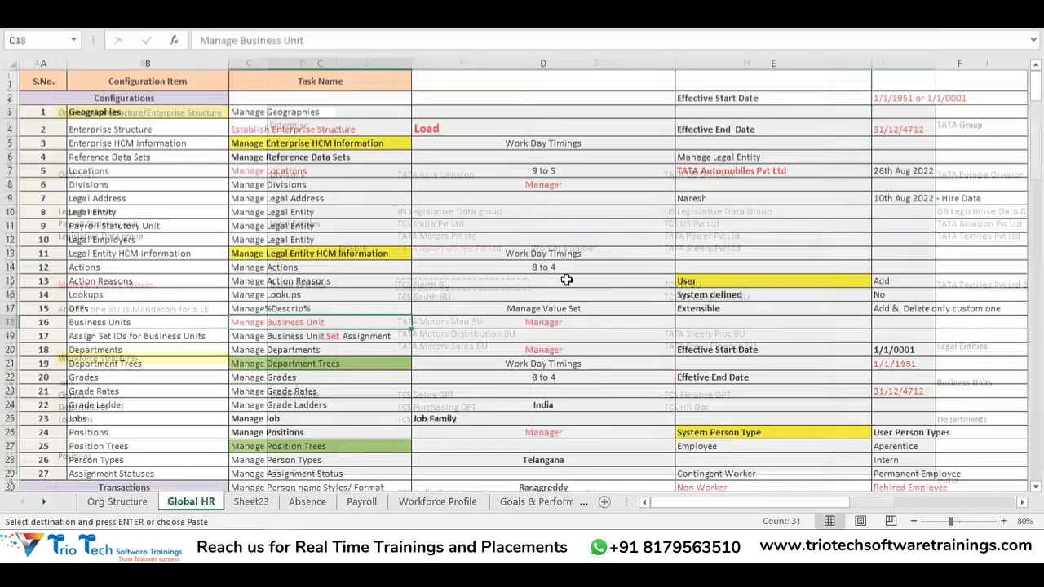
click(561, 184)
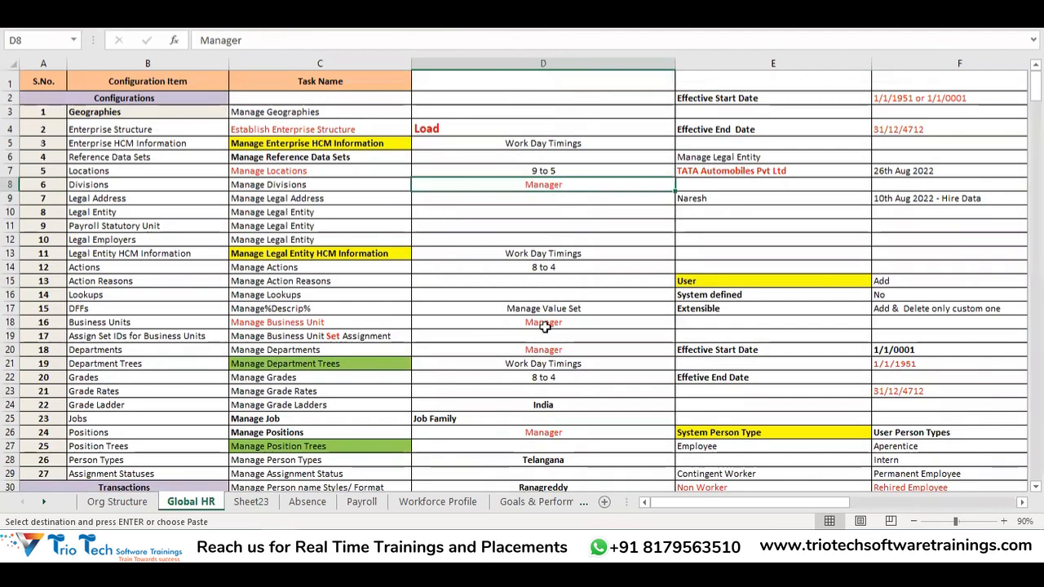
drag(341, 327, 500, 322)
scroll(499, 322, down, 2)
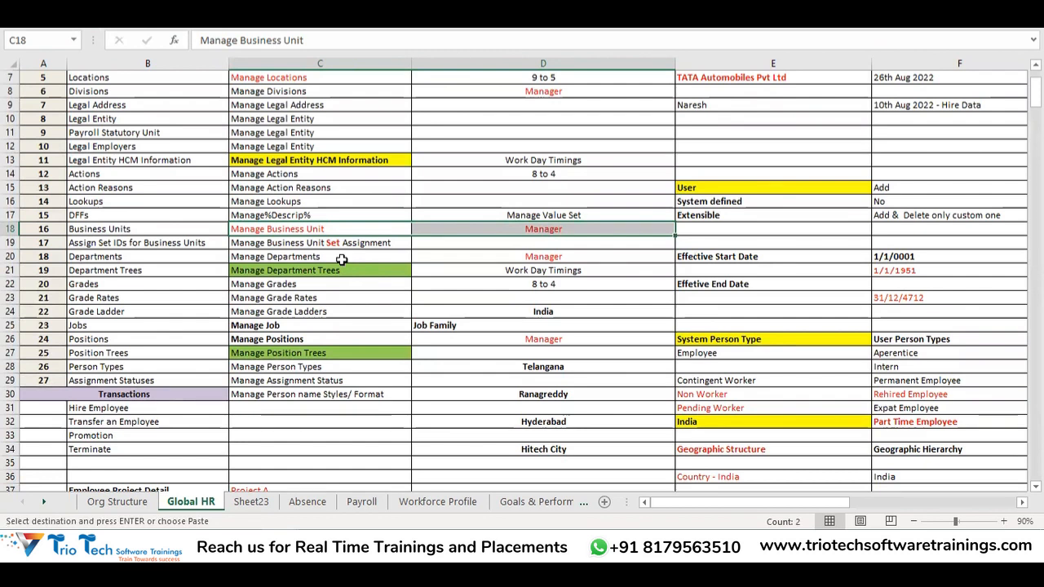
click(340, 257)
drag(340, 258, 540, 259)
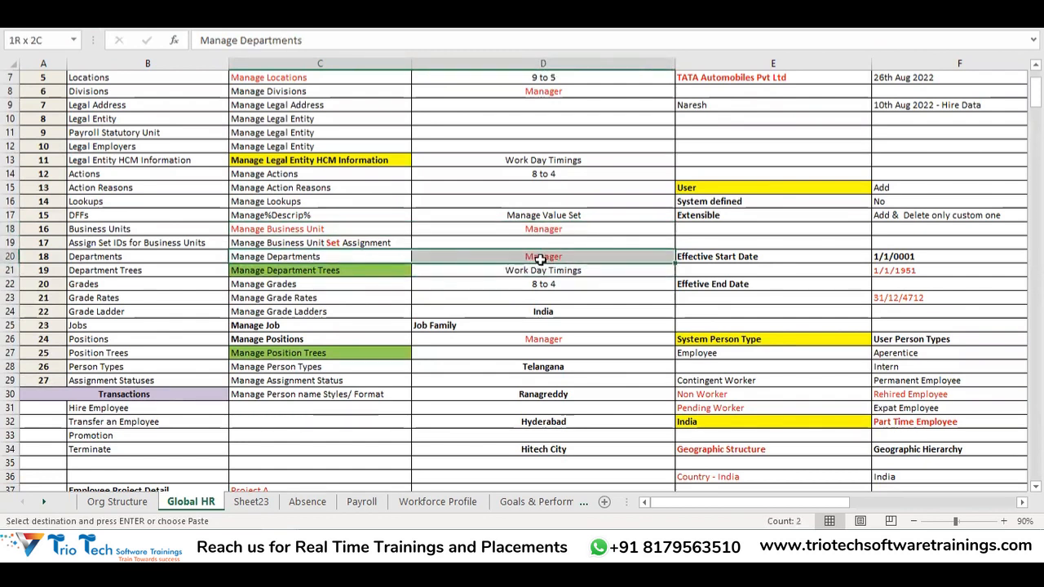
click(359, 229)
click(358, 256)
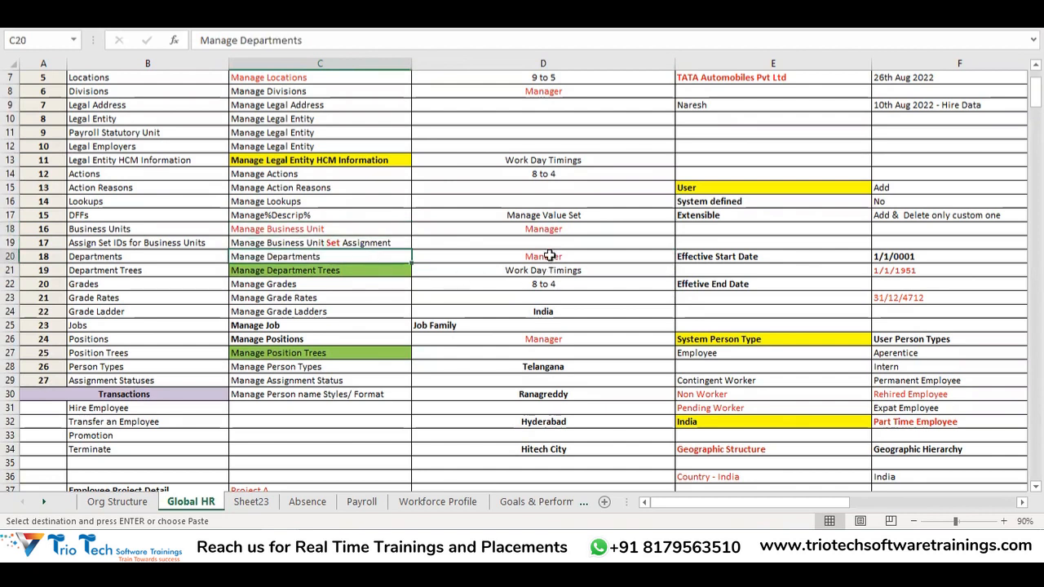
click(550, 256)
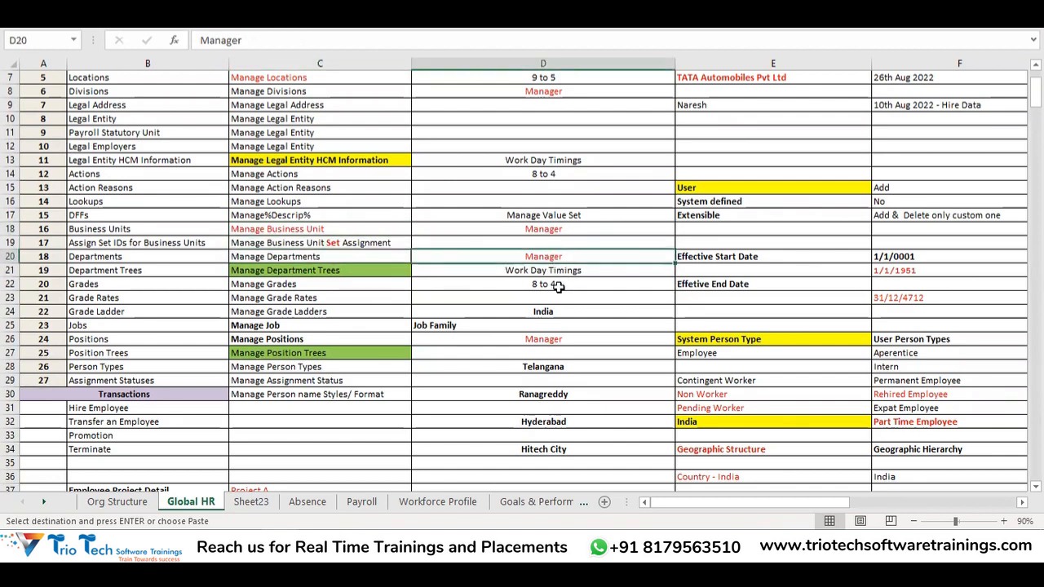
Compare the Manager entries for Manage Positions, Manage Departments and Manage Business Unit with the Hire Employee transaction.
click(323, 339)
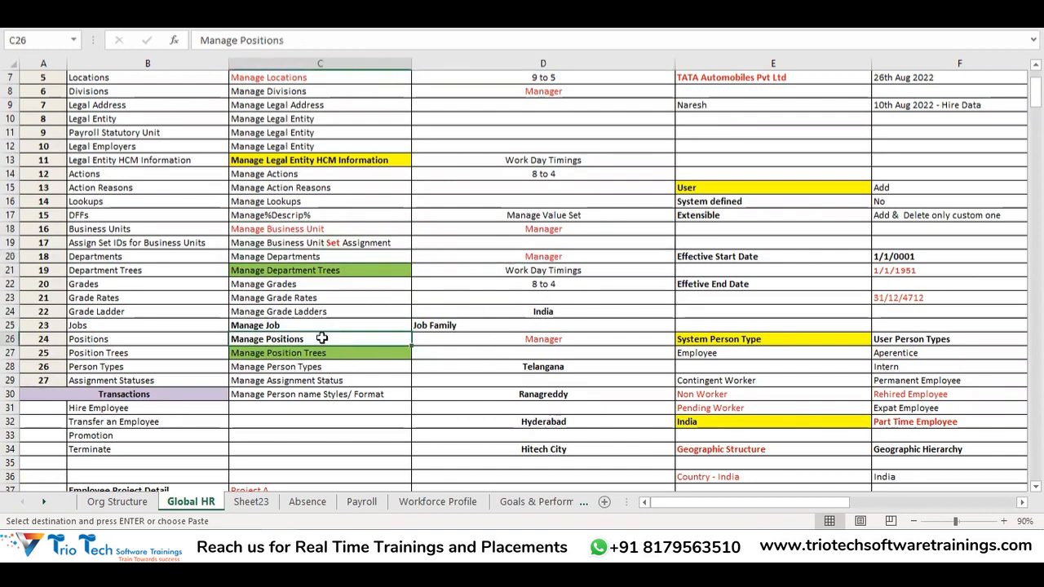
click(302, 217)
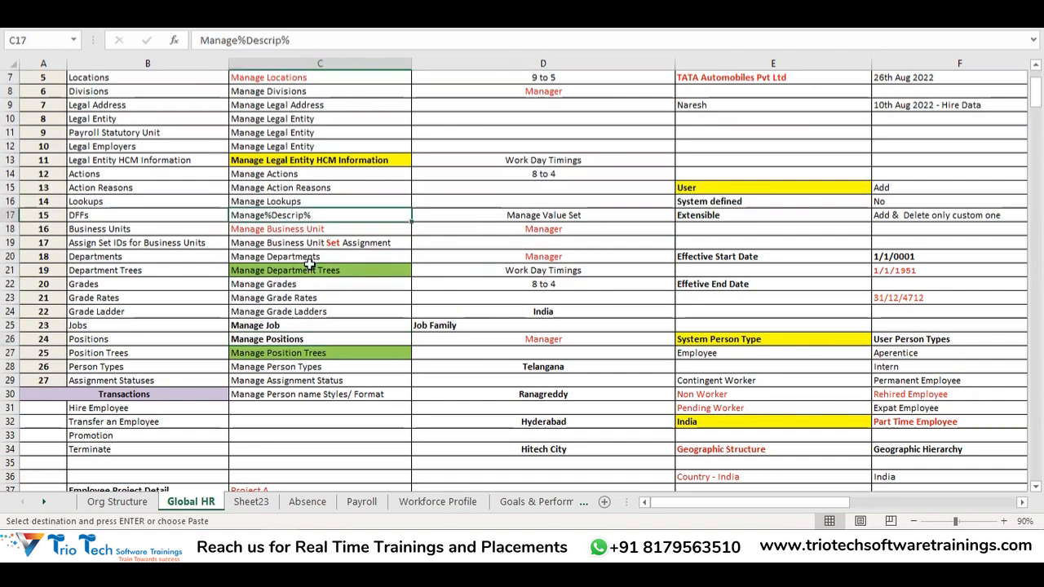
click(308, 258)
click(327, 337)
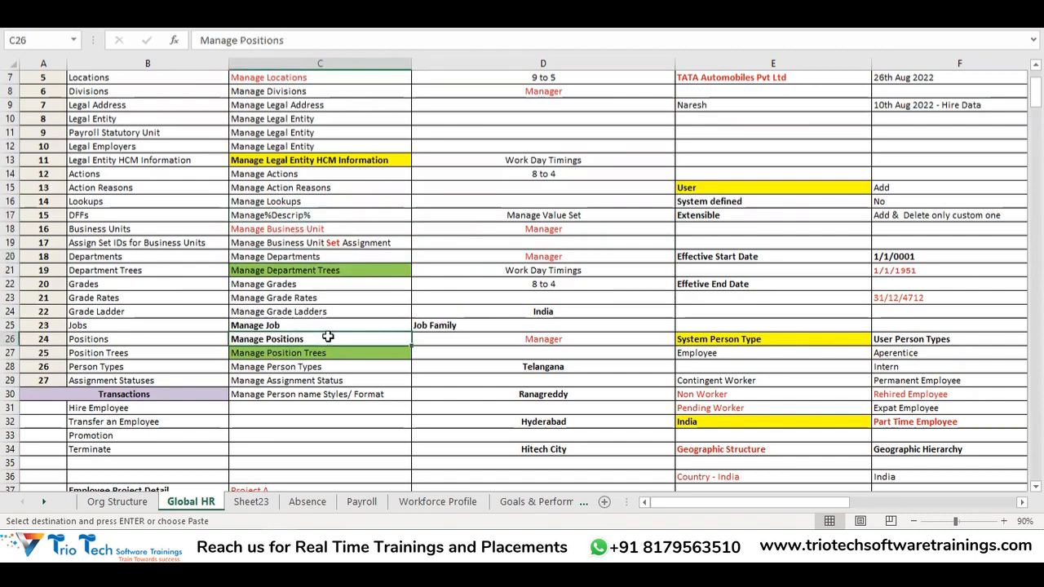
click(533, 336)
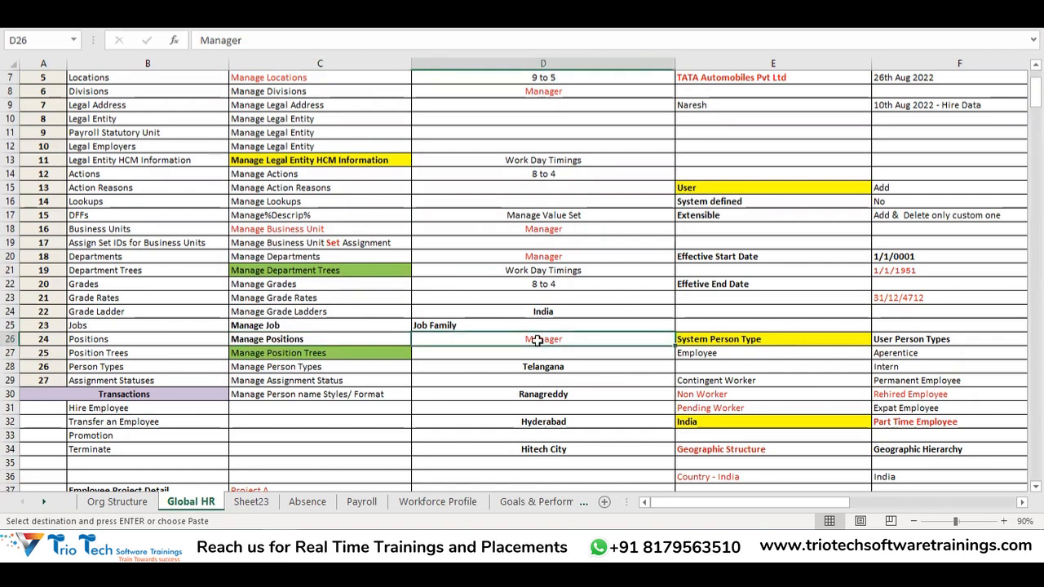
click(157, 408)
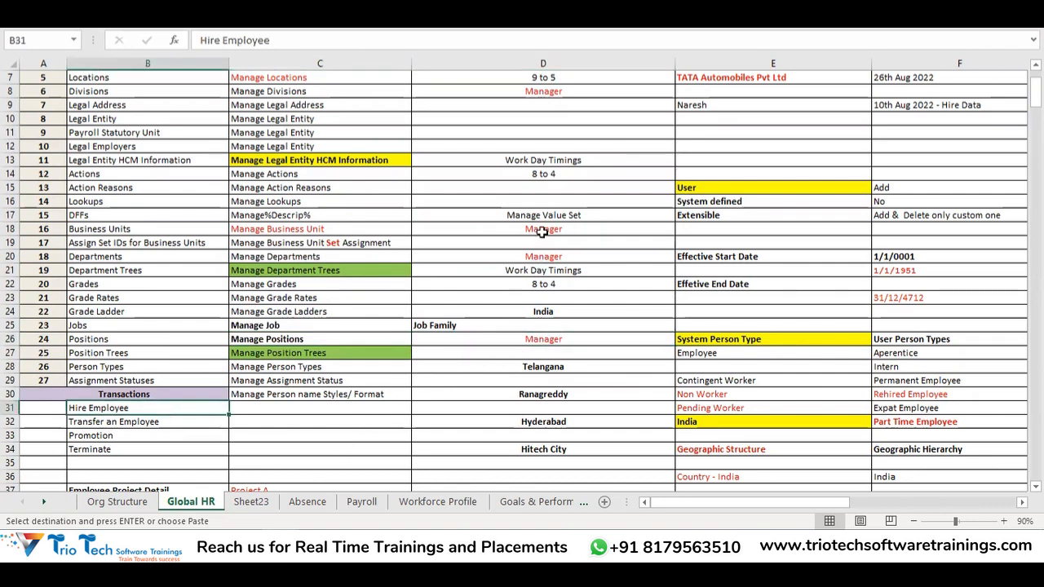
drag(542, 228, 565, 338)
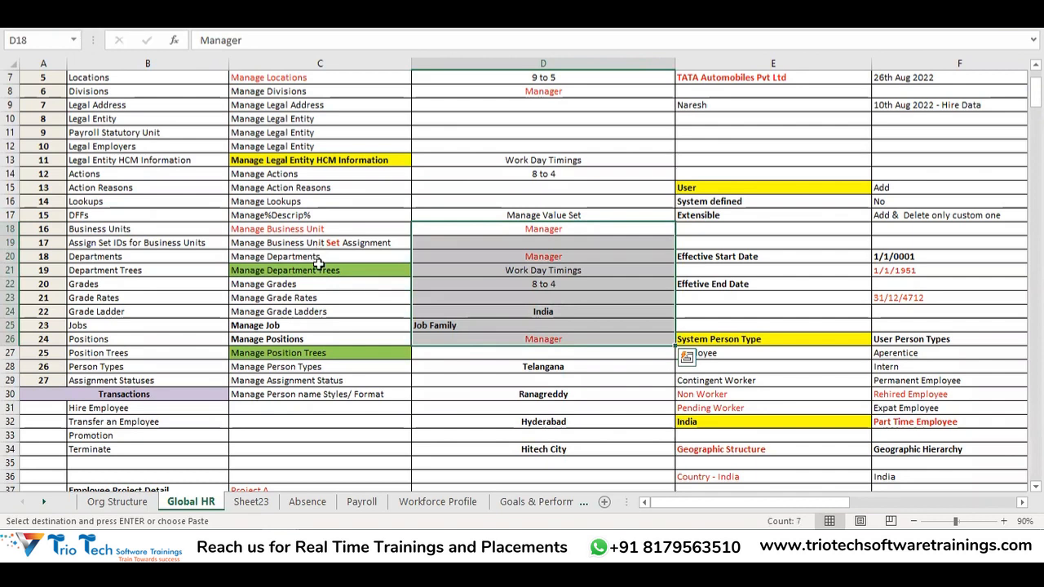
click(294, 230)
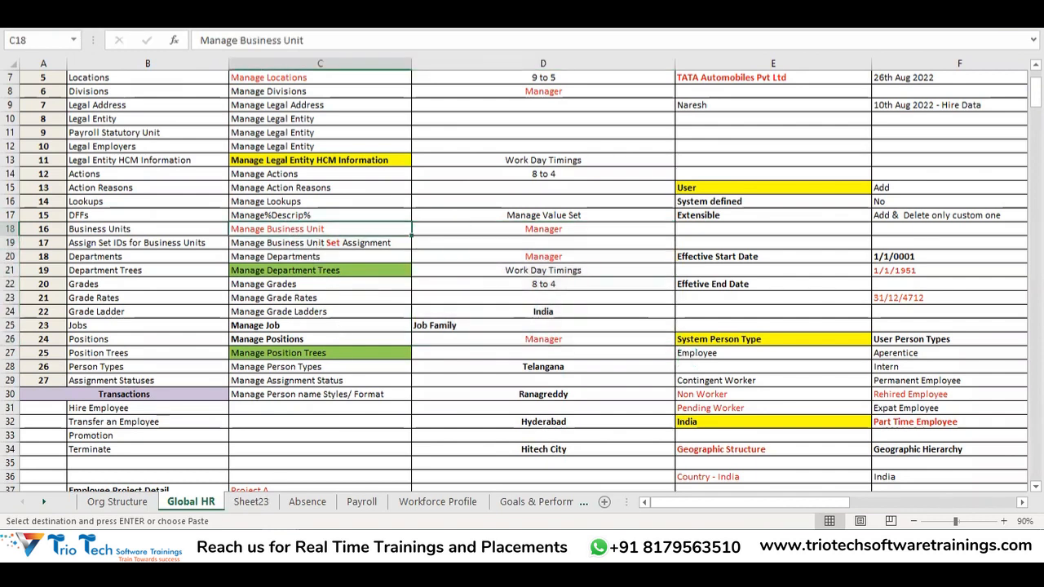
Switch back to the Oracle form and assign a manager from the list of people to TCS North BU.
key(alt+Tab)
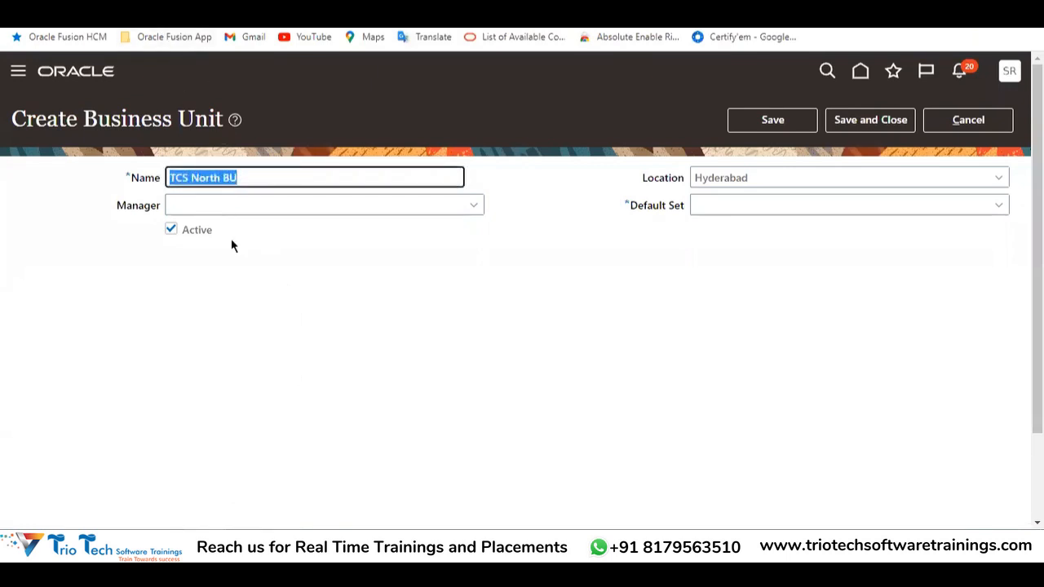
click(236, 177)
drag(240, 181, 173, 169)
click(474, 205)
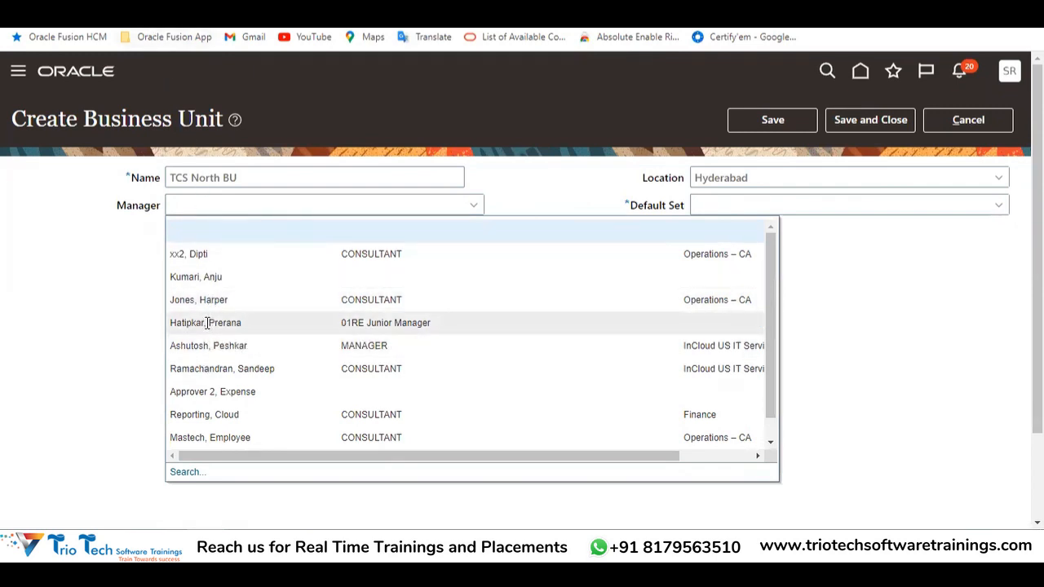
click(198, 414)
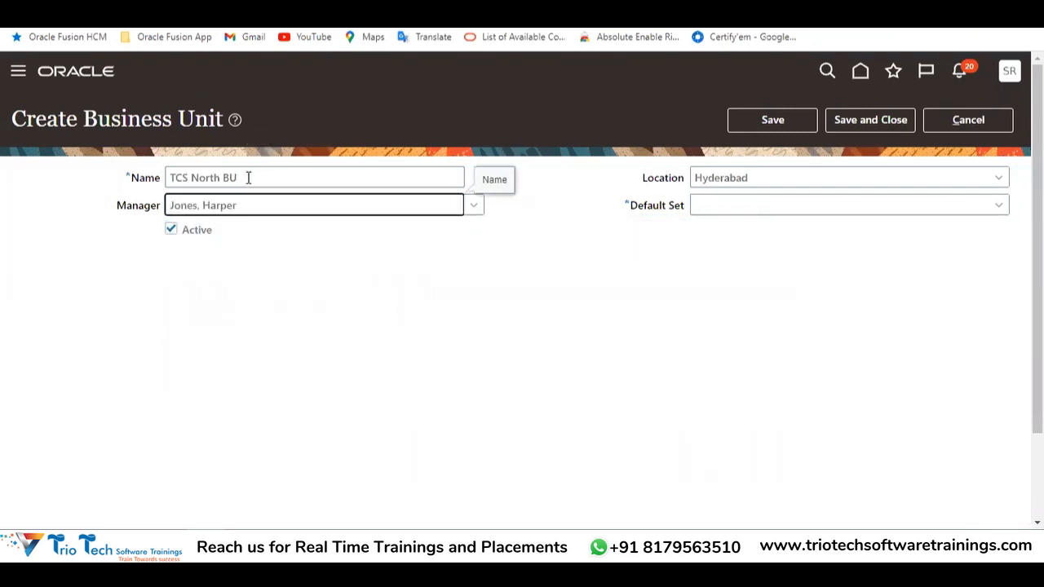
drag(249, 178, 163, 185)
drag(246, 206, 172, 204)
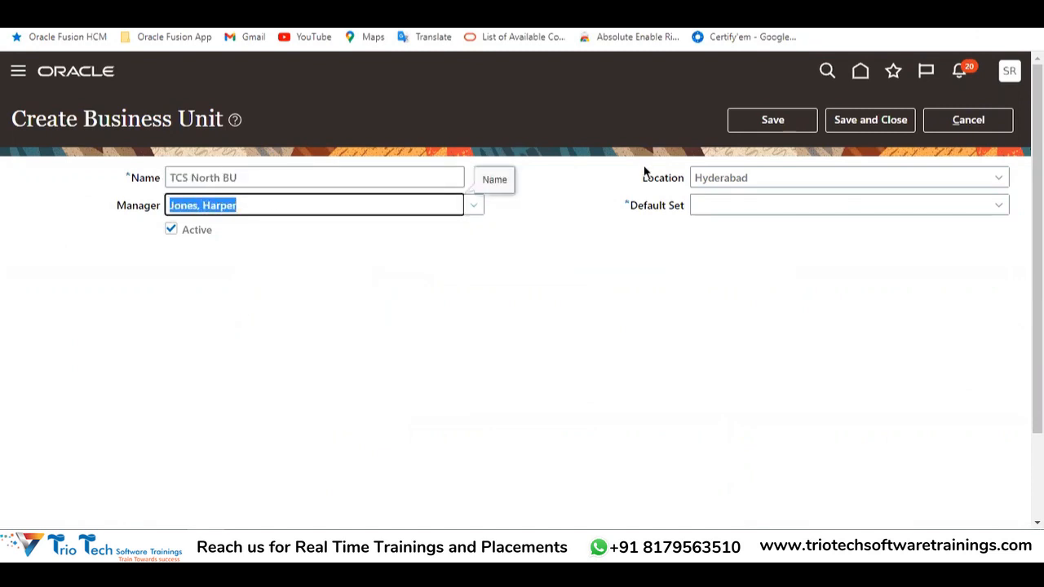
drag(242, 176, 111, 184)
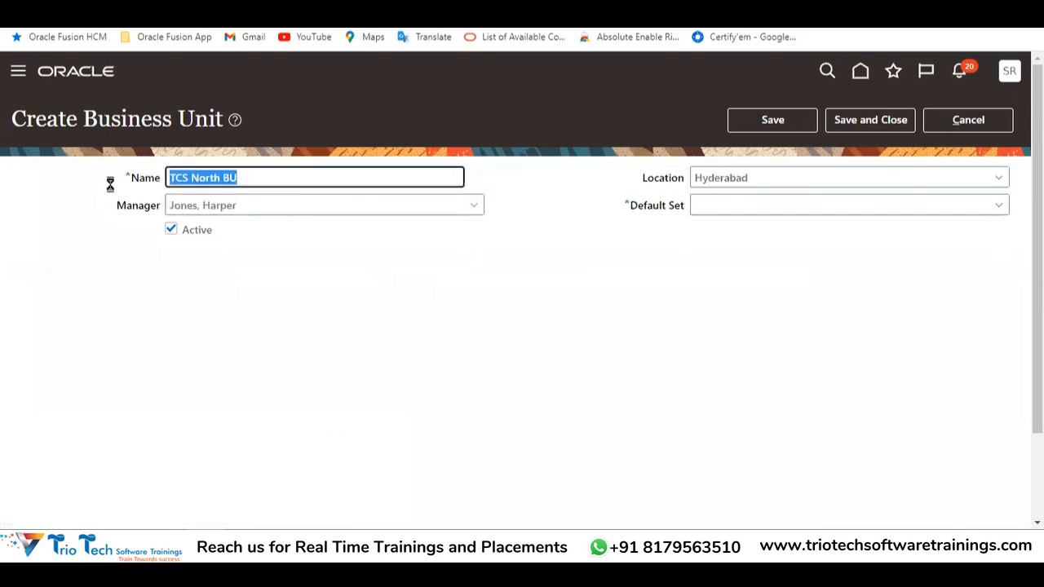
Duplicate the Oracle browser tab and start the Hire an Employee task in the new one.
right_click(95, 29)
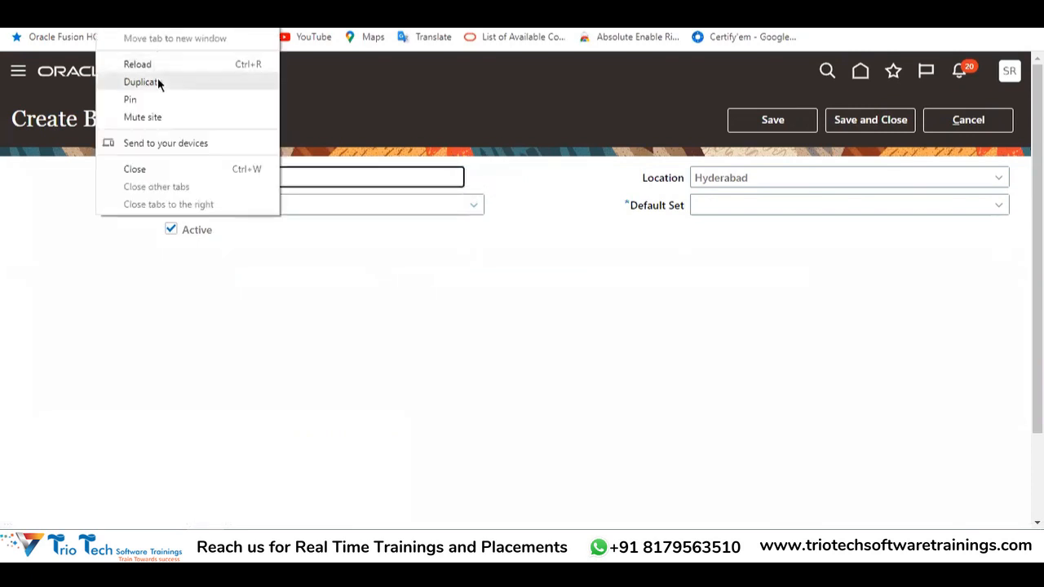
click(158, 80)
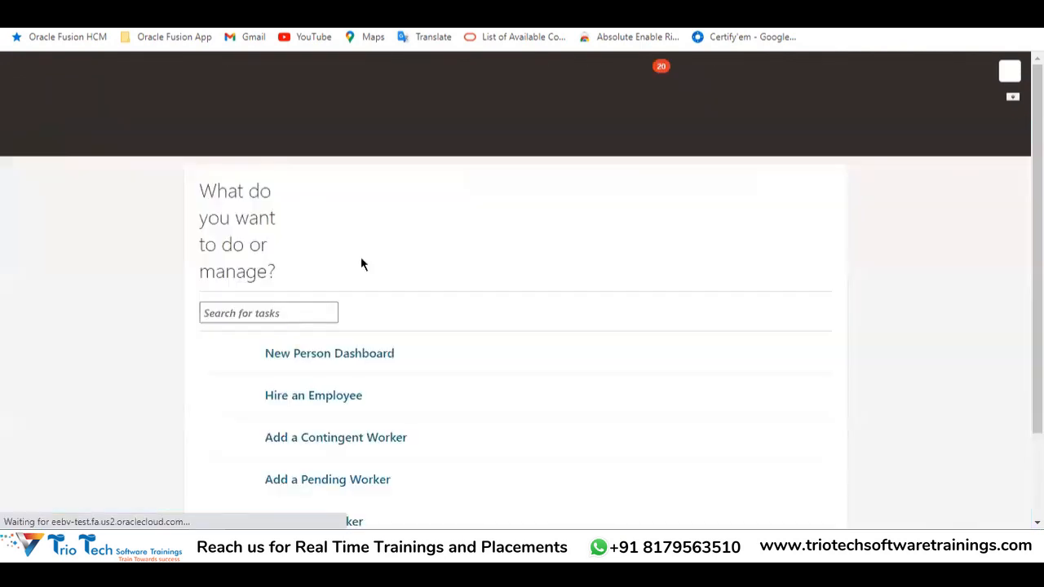
click(292, 332)
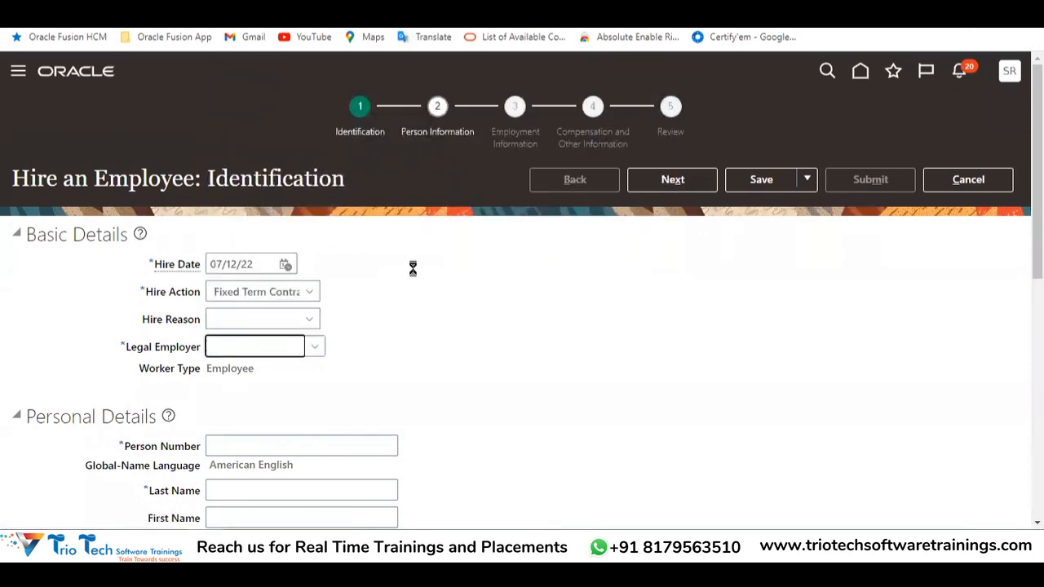
Set the legal employer to JDE NA Operations and enter the employee's last name in the personal details.
scroll(367, 280, down, 2)
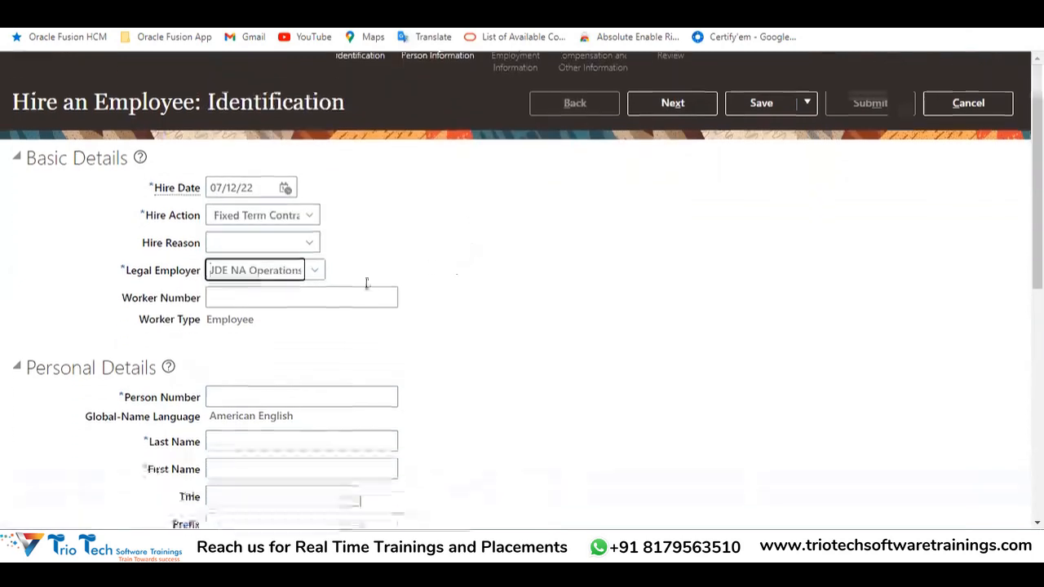
click(280, 323)
click(246, 363)
text(Test)
key(Tab)
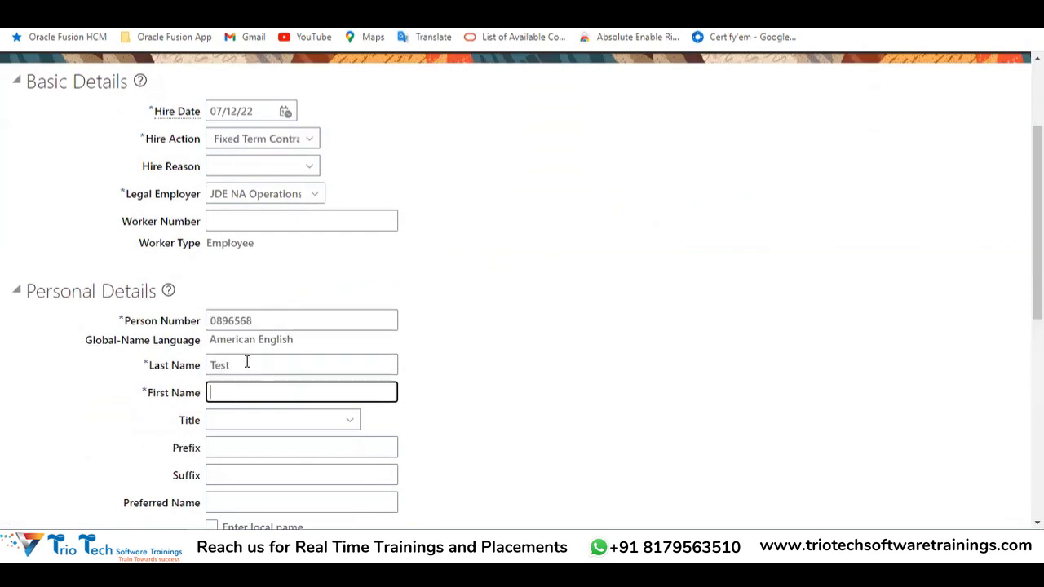
Set Employee Offcie Type to Head Office and Employee Project Details to Project X in the new hire's personal details.
scroll(242, 350, down, 5)
click(305, 285)
click(303, 286)
click(248, 313)
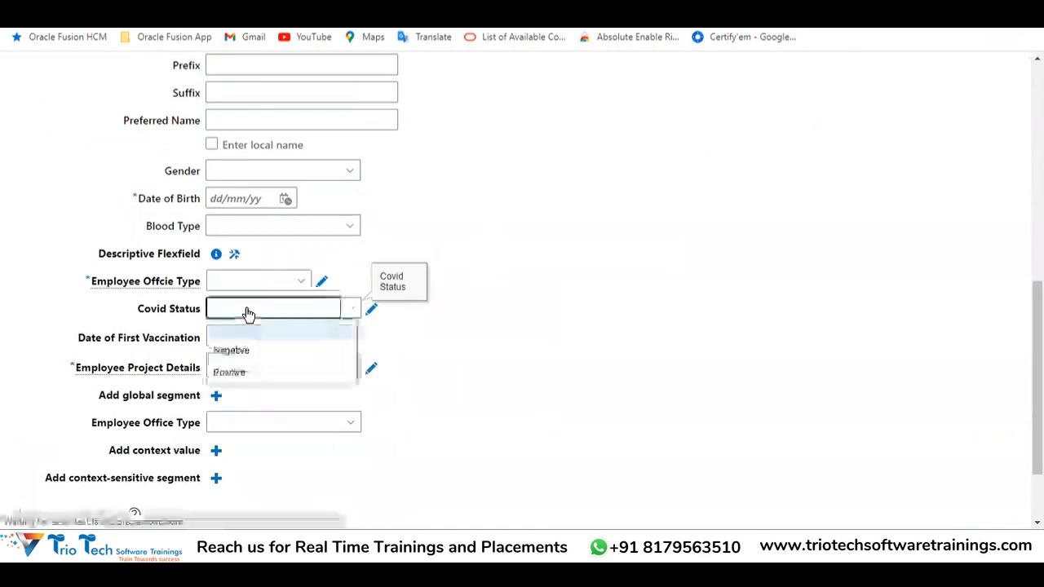
click(261, 280)
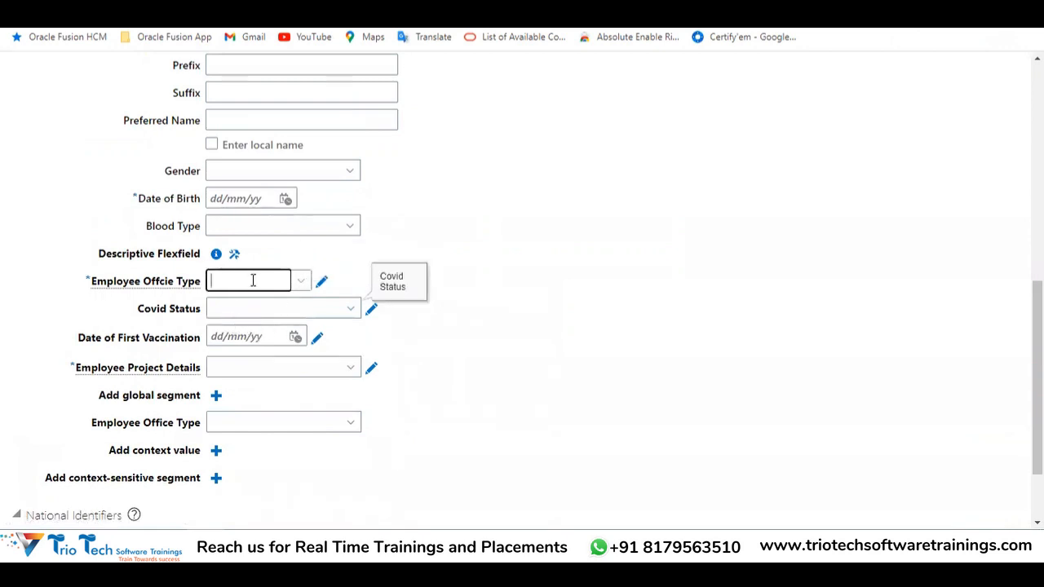
click(303, 282)
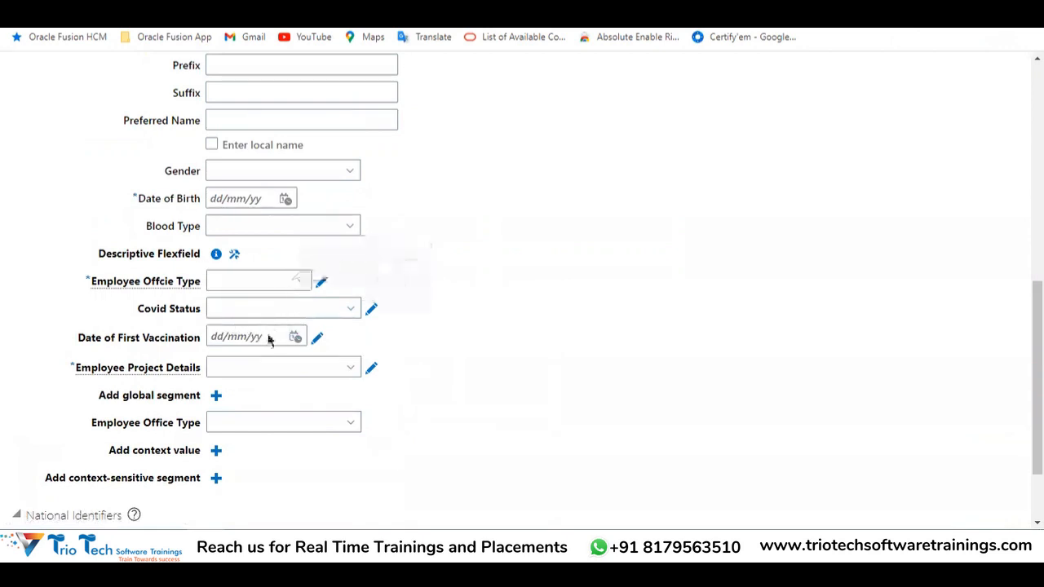
click(249, 311)
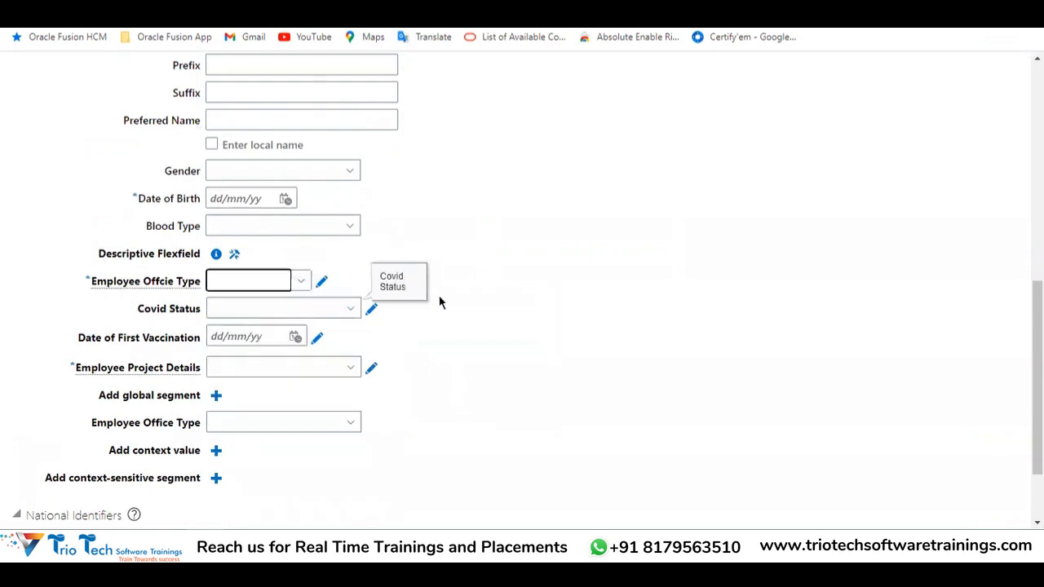
click(352, 372)
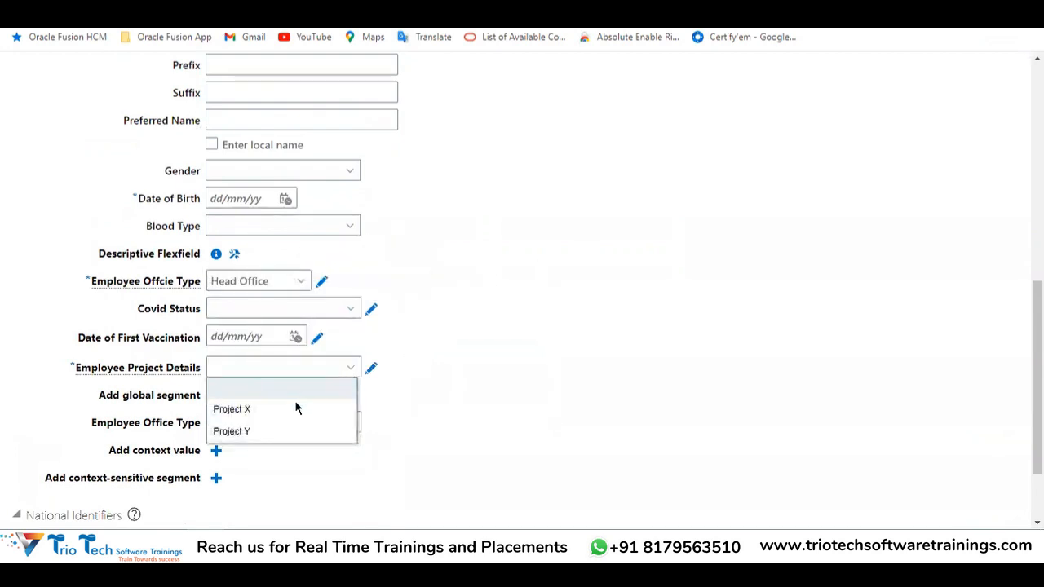
click(288, 410)
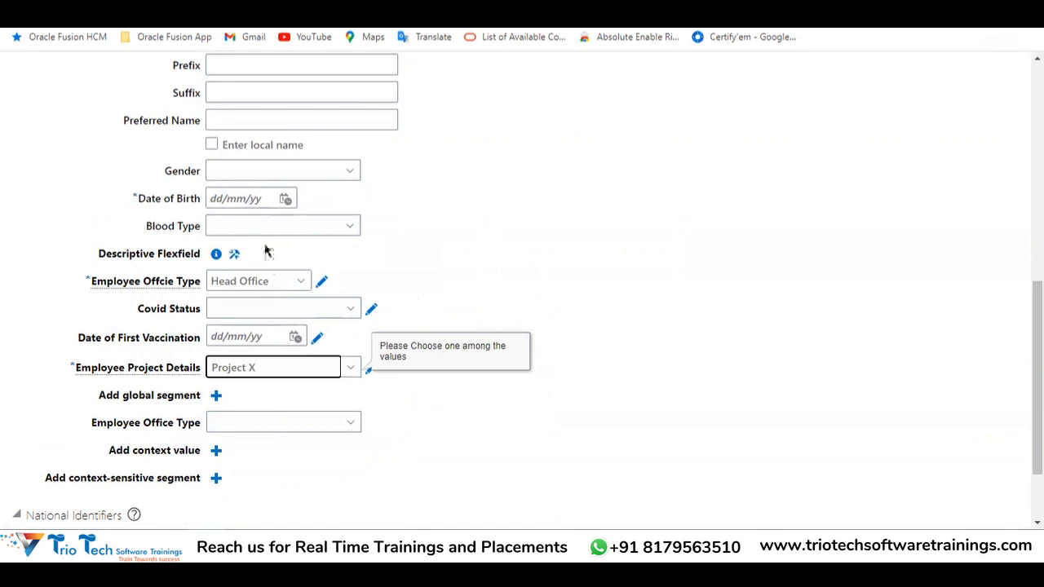
Enter the employee's date of birth and advance the hire through Person Information to the Employment Information stage.
click(237, 199)
text(1/1/1)
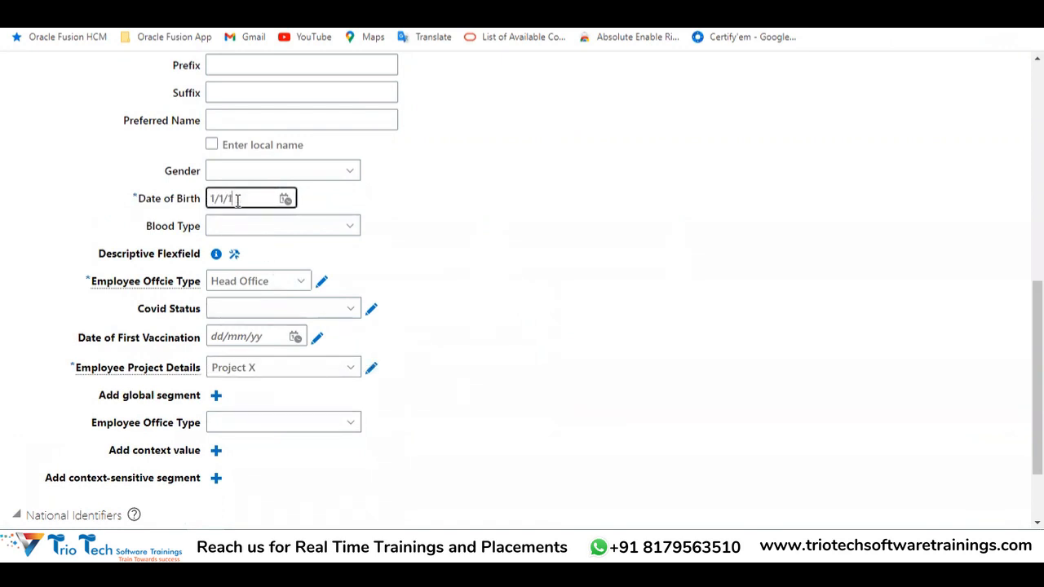
key(Tab)
scroll(634, 215, up, 10)
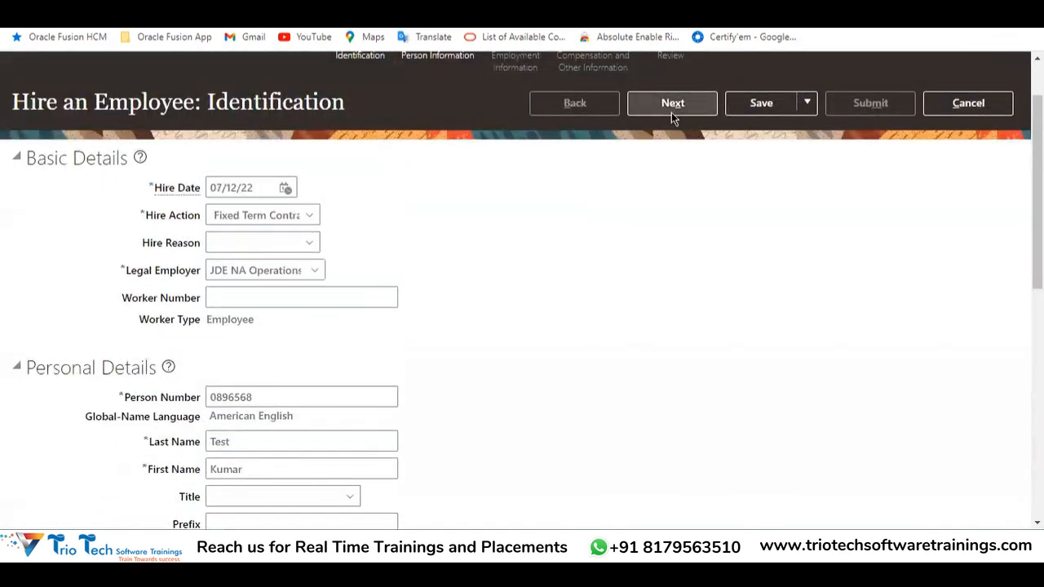
click(672, 114)
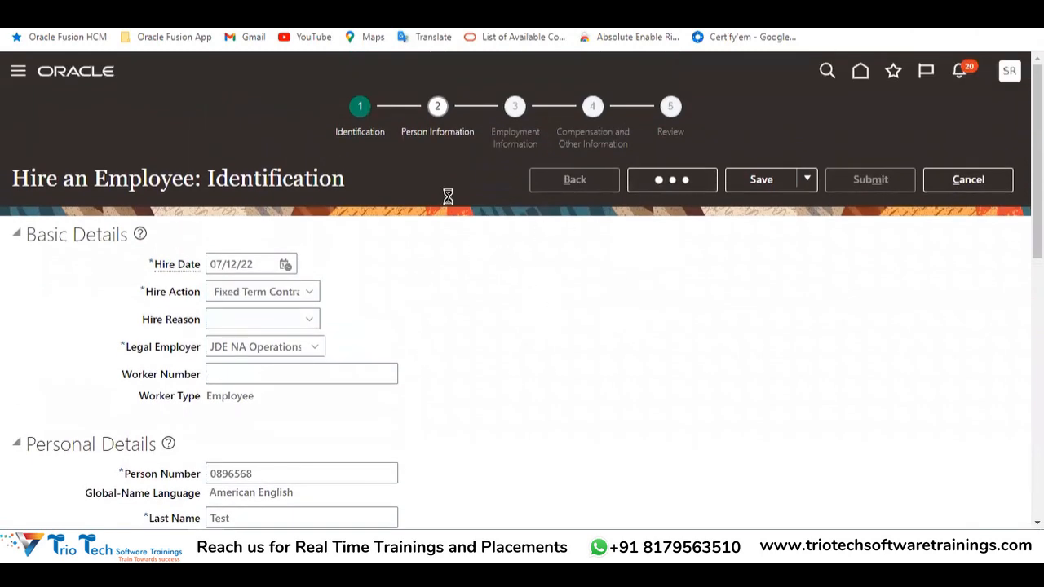
click(656, 181)
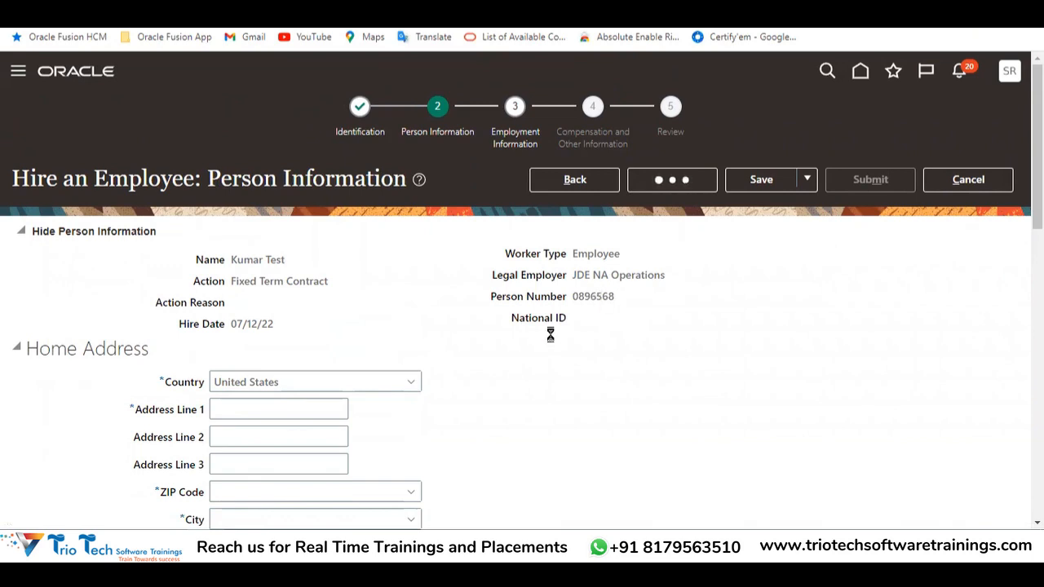
Copy the name TCS North BU from the Create Business Unit form into the hire assignment's Business Unit field.
drag(231, 261, 284, 250)
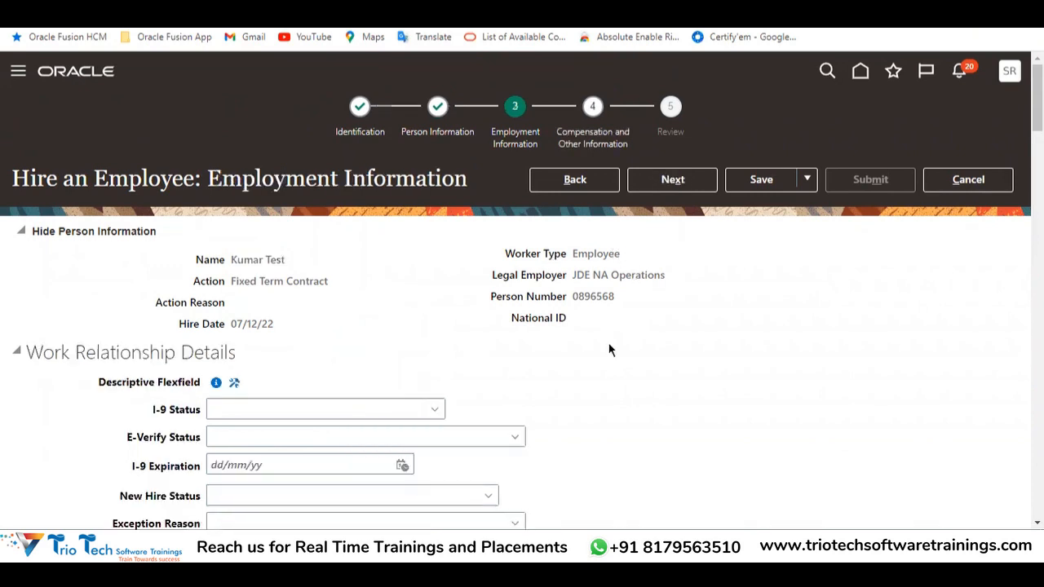
scroll(464, 172, down, 1)
scroll(463, 172, down, 8)
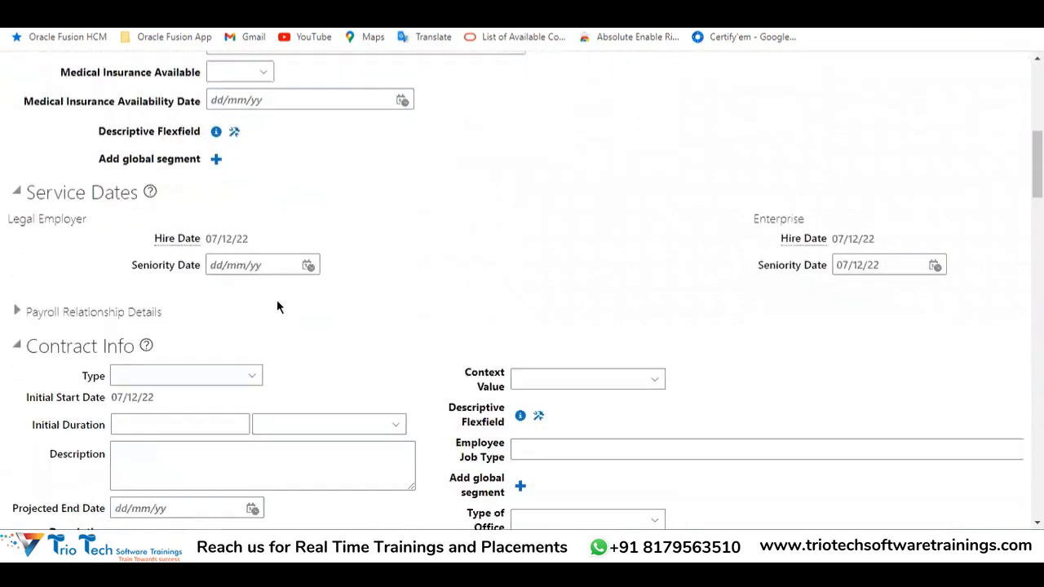
scroll(40, 326, down, 1)
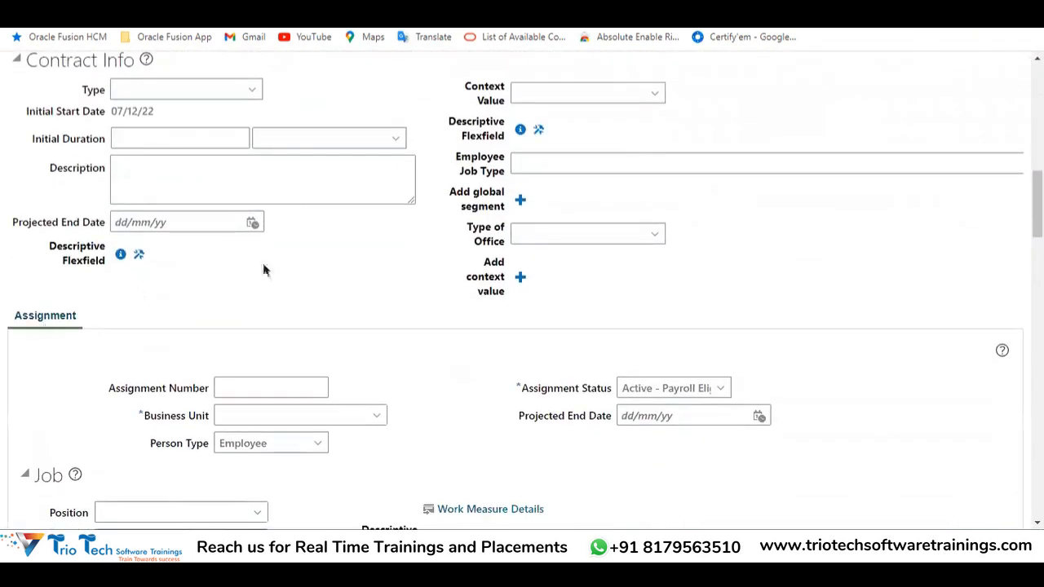
scroll(264, 268, down, 3)
click(225, 187)
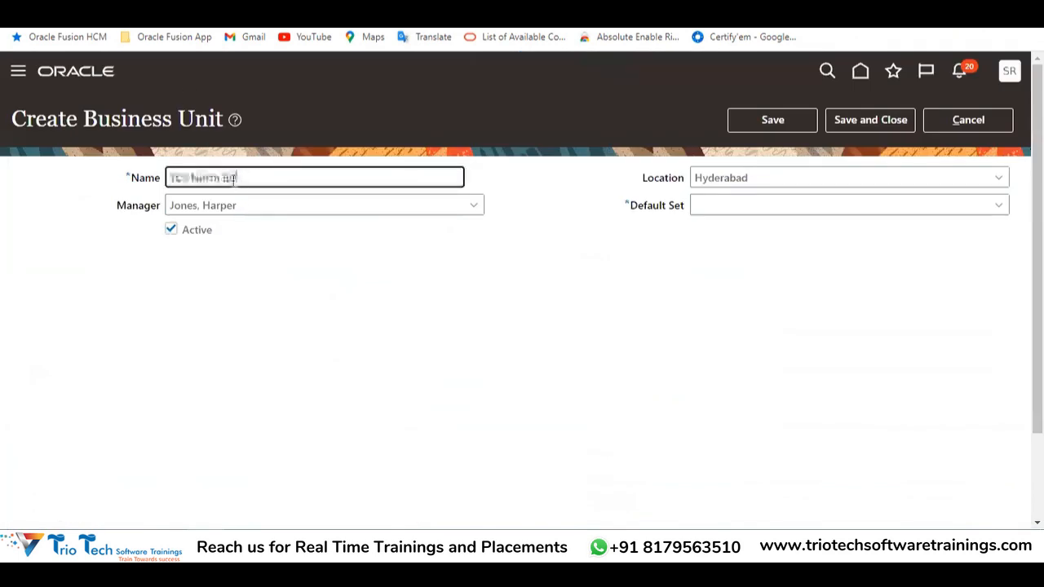
key(ctrl+c)
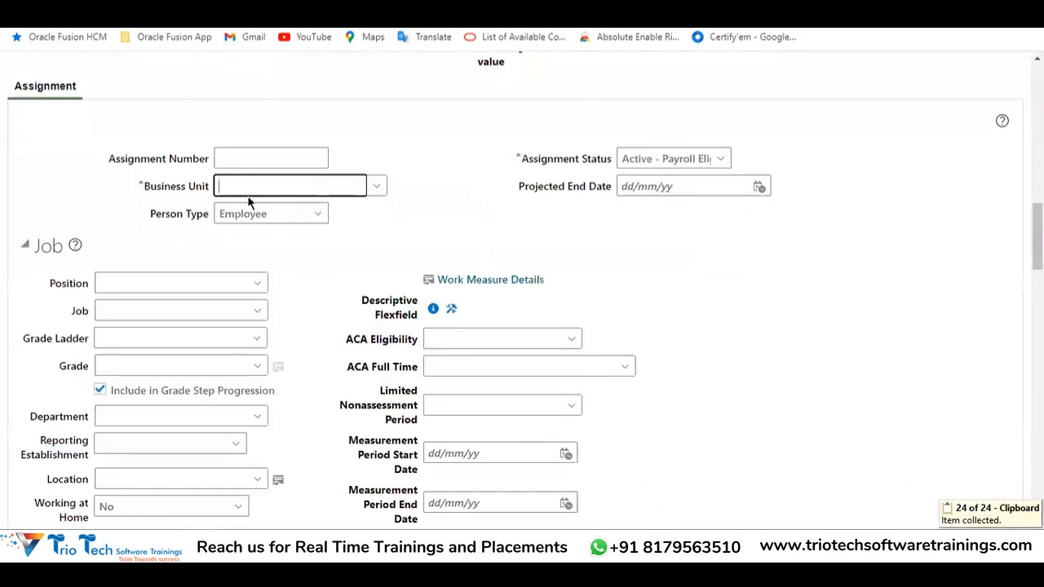
key(ctrl+v)
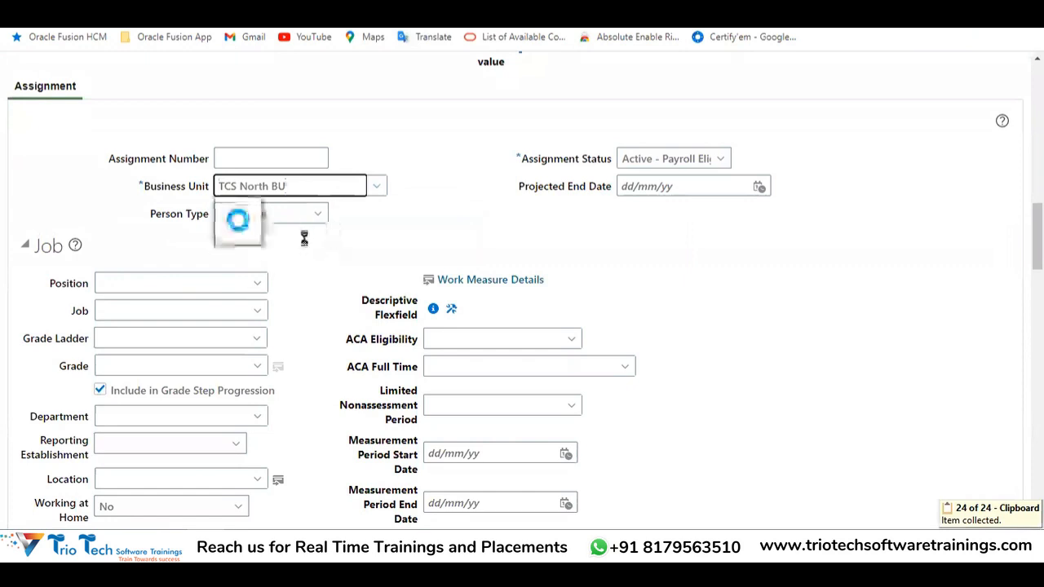
Examine the assignment's Job and Manager Details sections, dismissing the error dialog that interrupts the form.
scroll(327, 310, down, 4)
scroll(334, 326, down, 8)
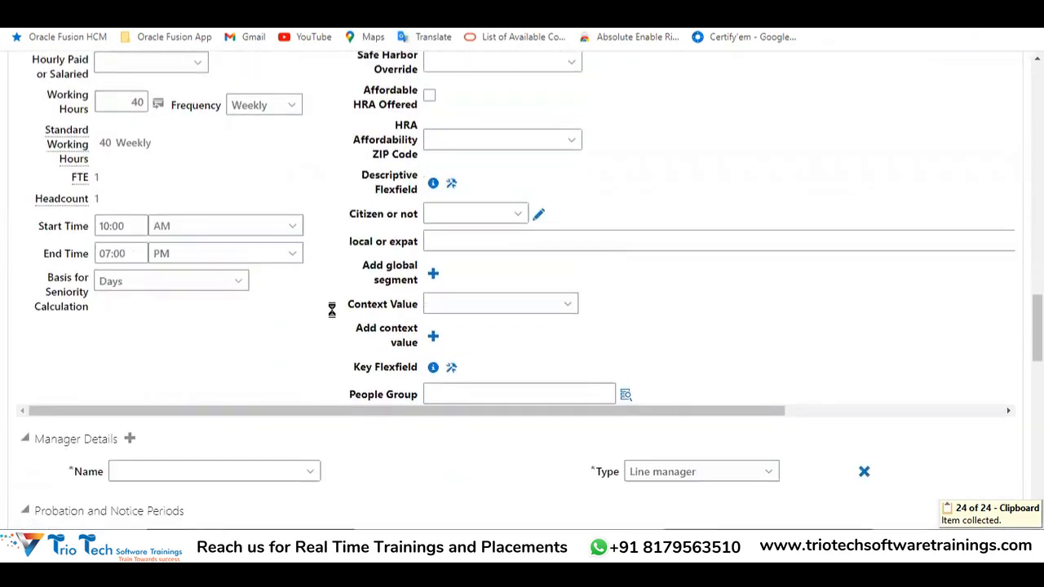
drag(44, 178, 114, 180)
click(156, 211)
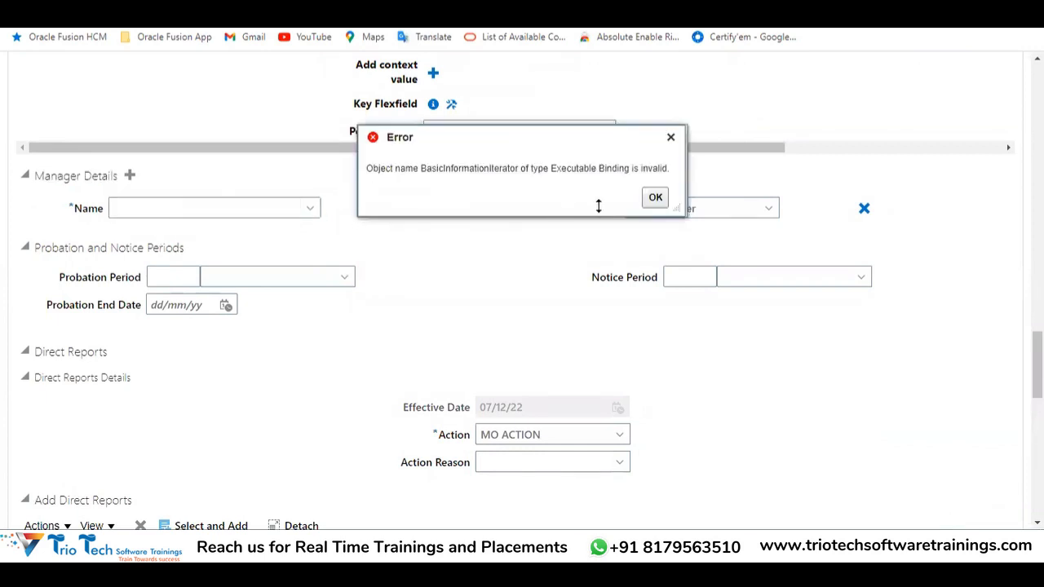
click(655, 200)
scroll(420, 219, up, 15)
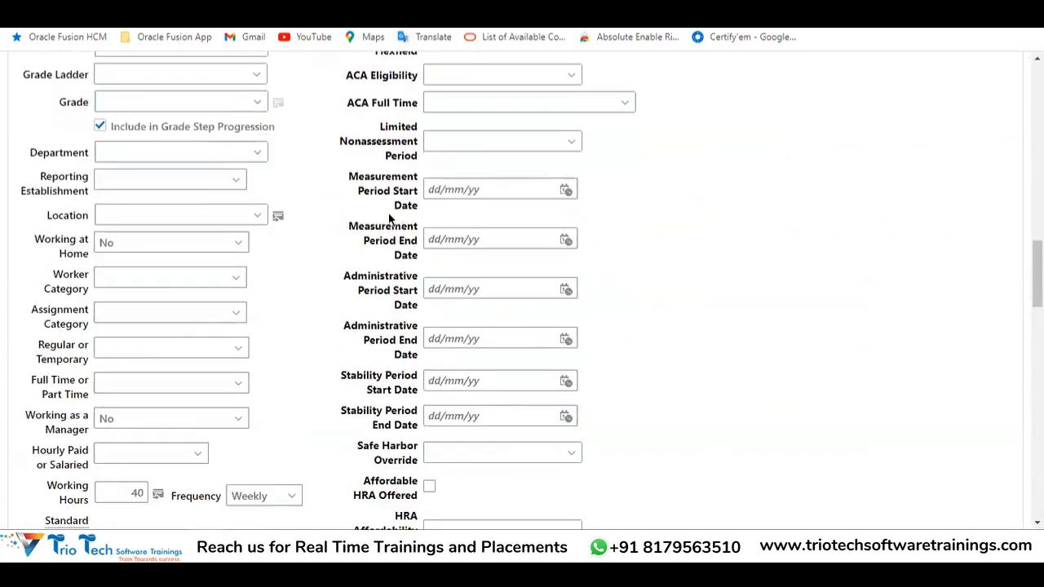
scroll(221, 137, up, 5)
Compare the name and manager in the Create Business Unit form with the hire form's Business Unit and Manager Details fields.
drag(232, 259, 252, 256)
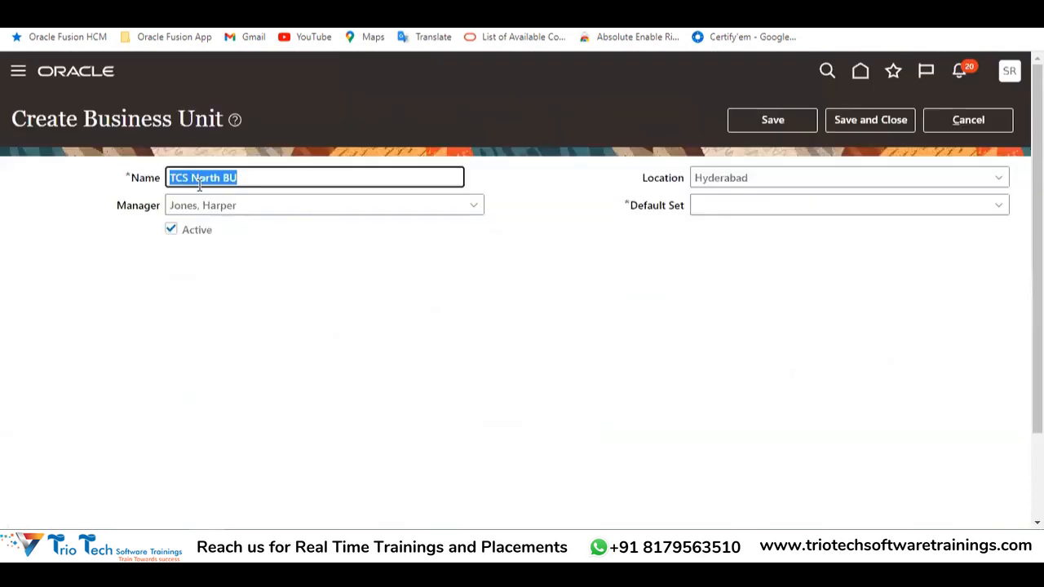
drag(118, 206, 147, 207)
drag(239, 177, 137, 195)
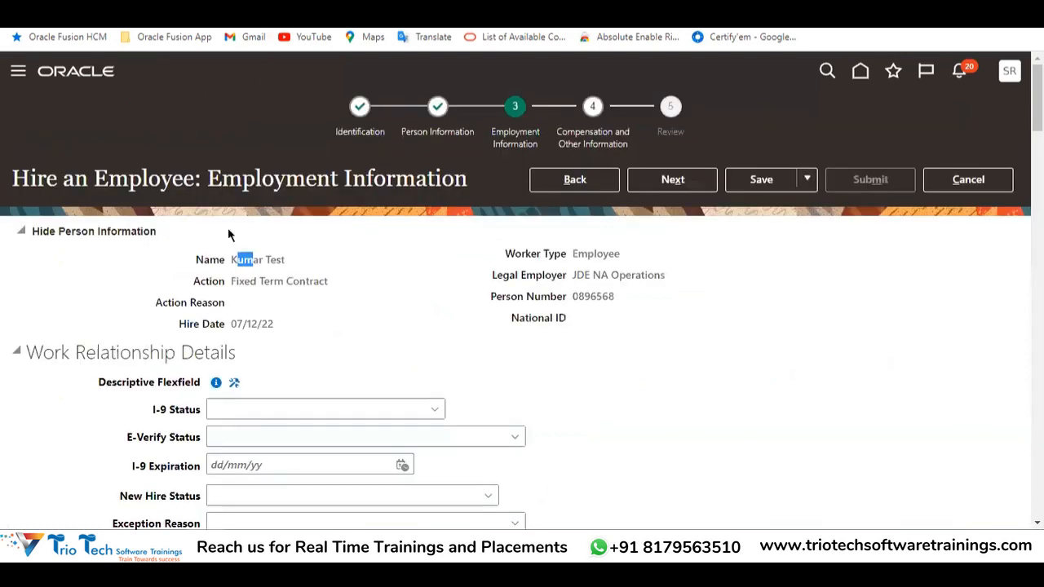
scroll(302, 310, down, 15)
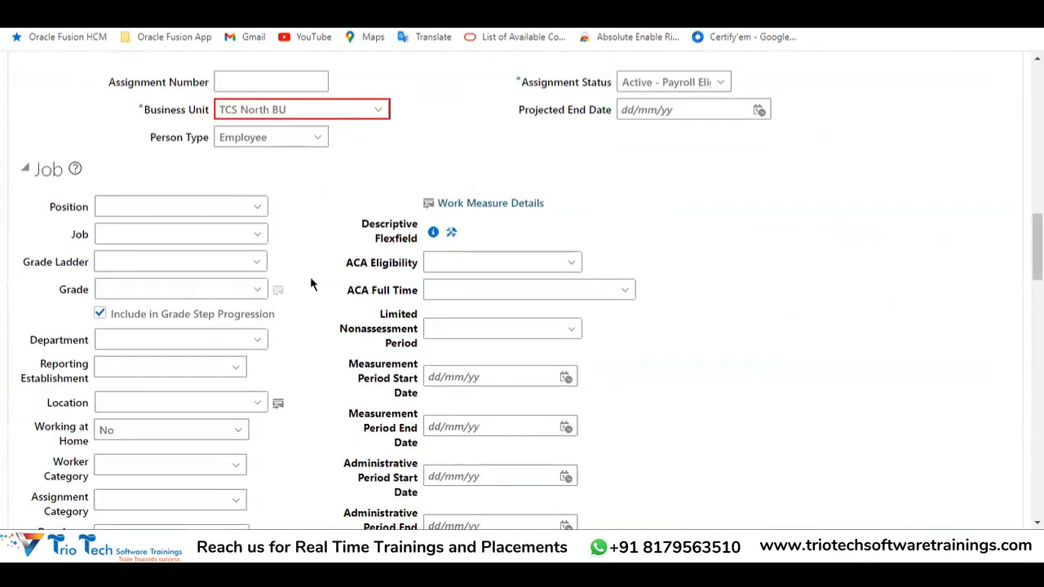
drag(302, 110, 252, 107)
scroll(312, 258, down, 6)
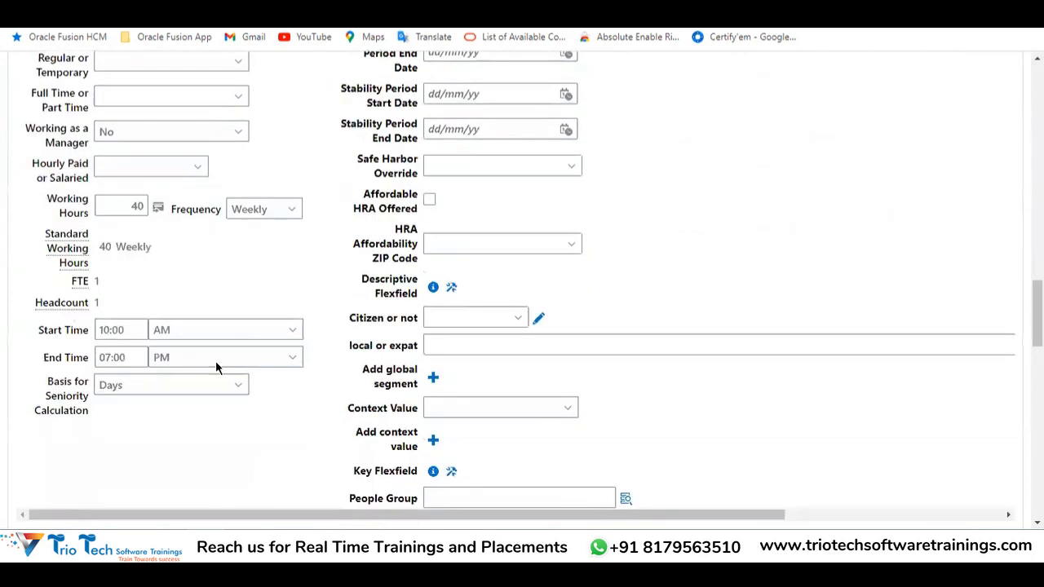
scroll(216, 360, down, 2)
click(128, 437)
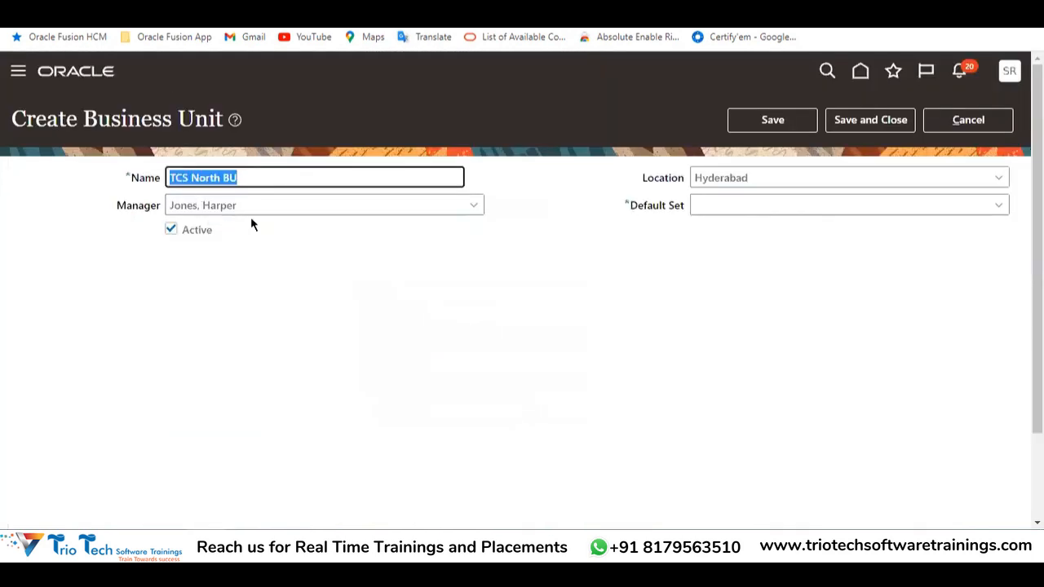
key(Tab)
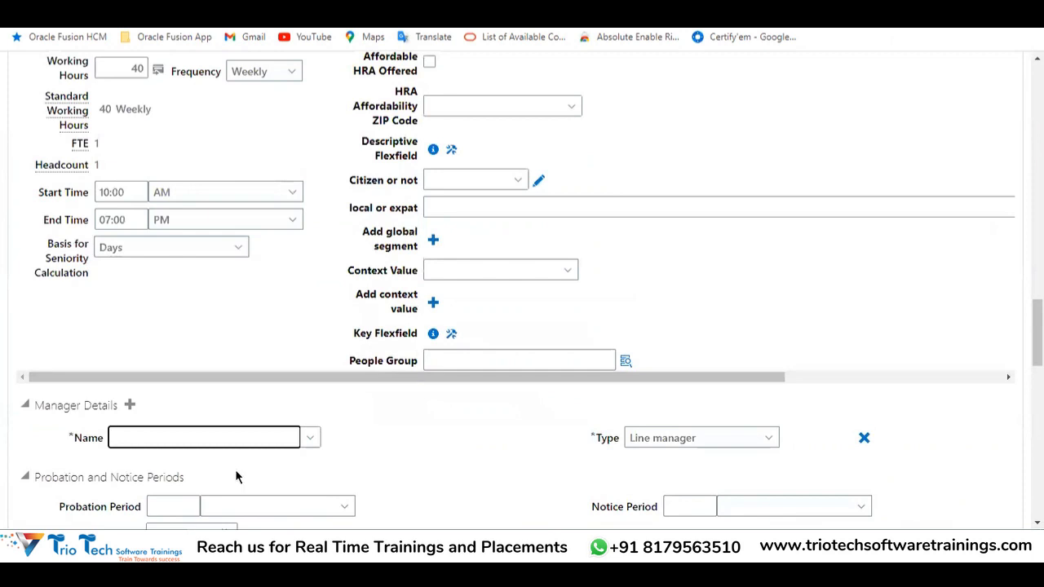
Review the new hire's name against TCS North BU's name and manager, and switch to the Global HR worksheet in Excel.
scroll(234, 469, up, 15)
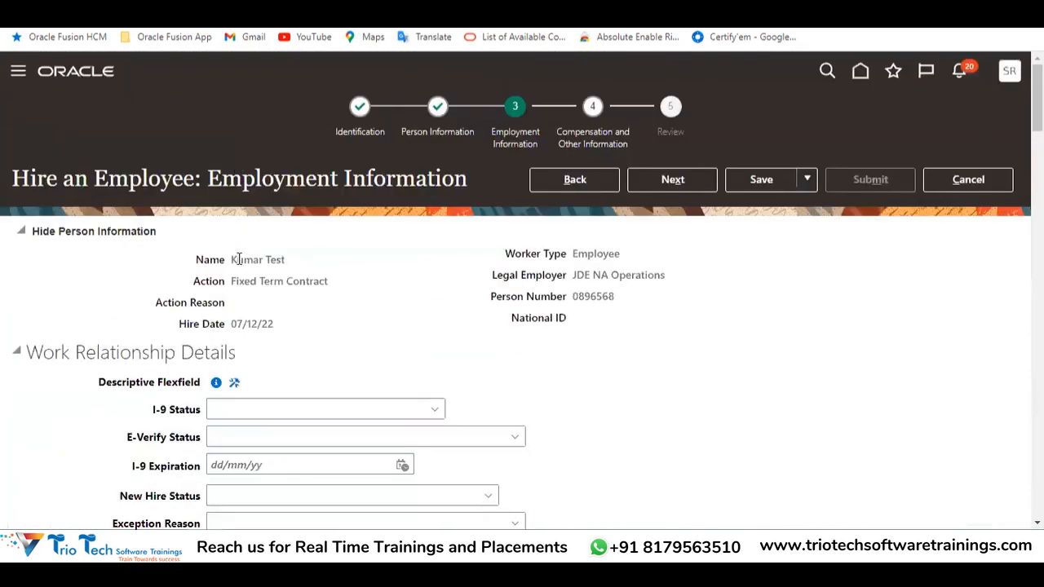
drag(239, 259, 288, 261)
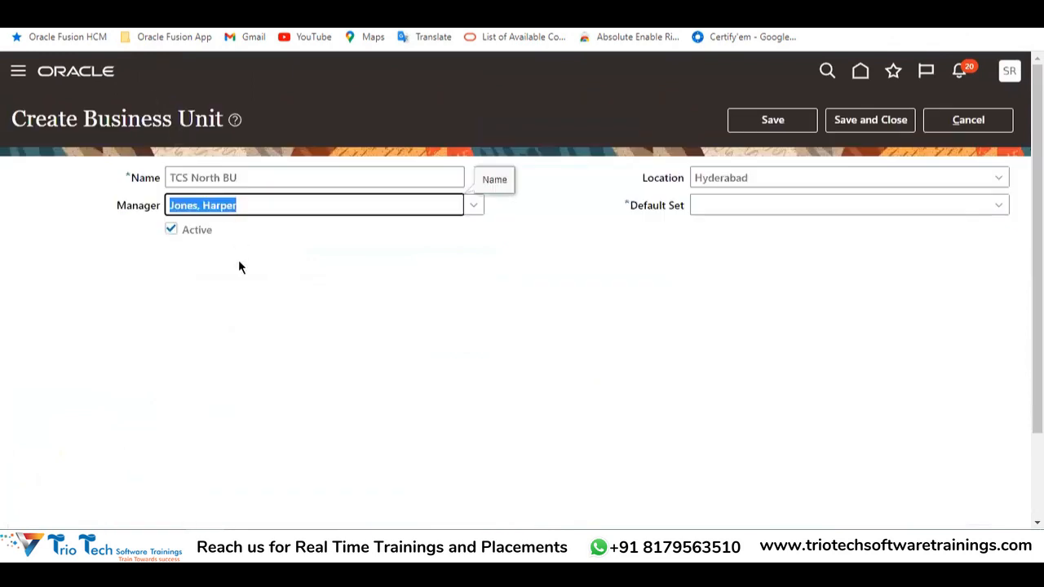
click(239, 262)
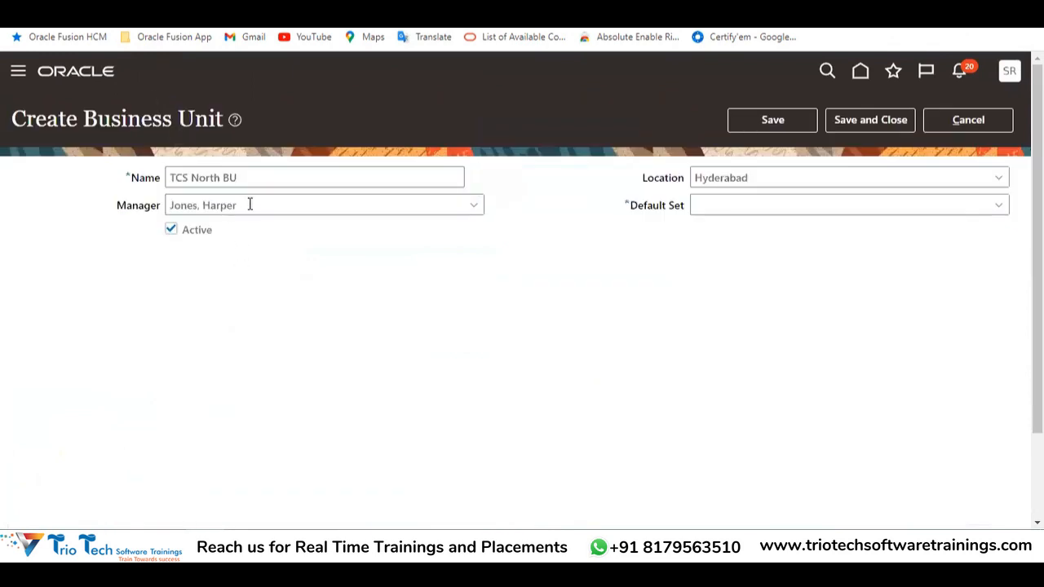
drag(250, 205, 164, 204)
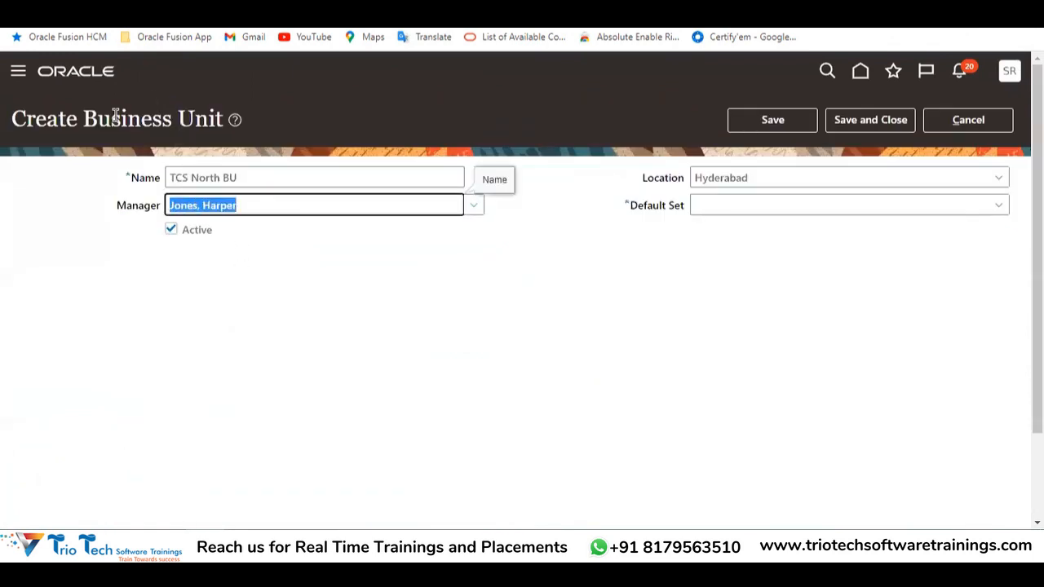
drag(116, 114, 211, 107)
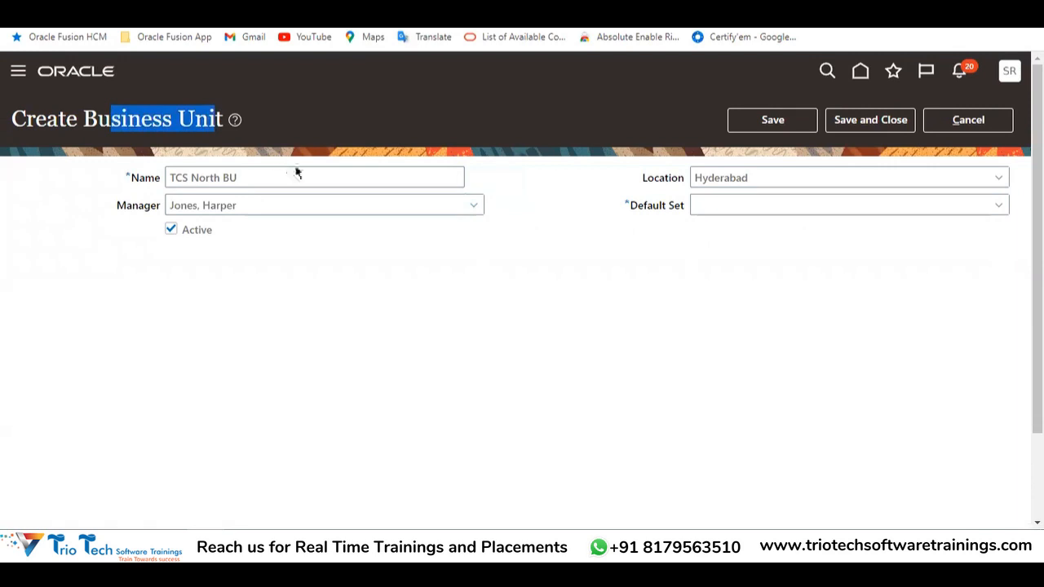
drag(253, 174, 168, 171)
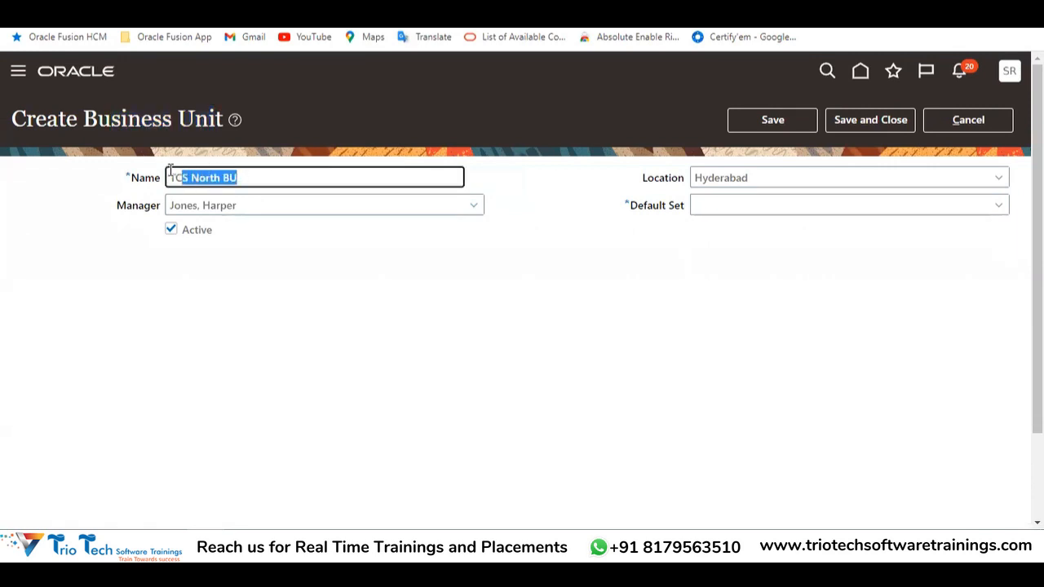
key(Tab)
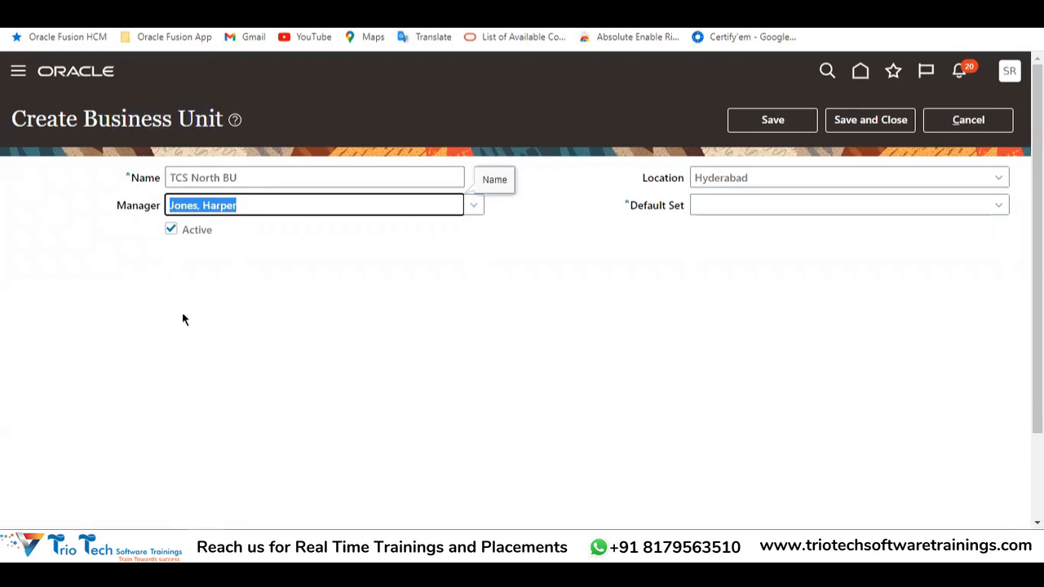
drag(243, 178, 152, 151)
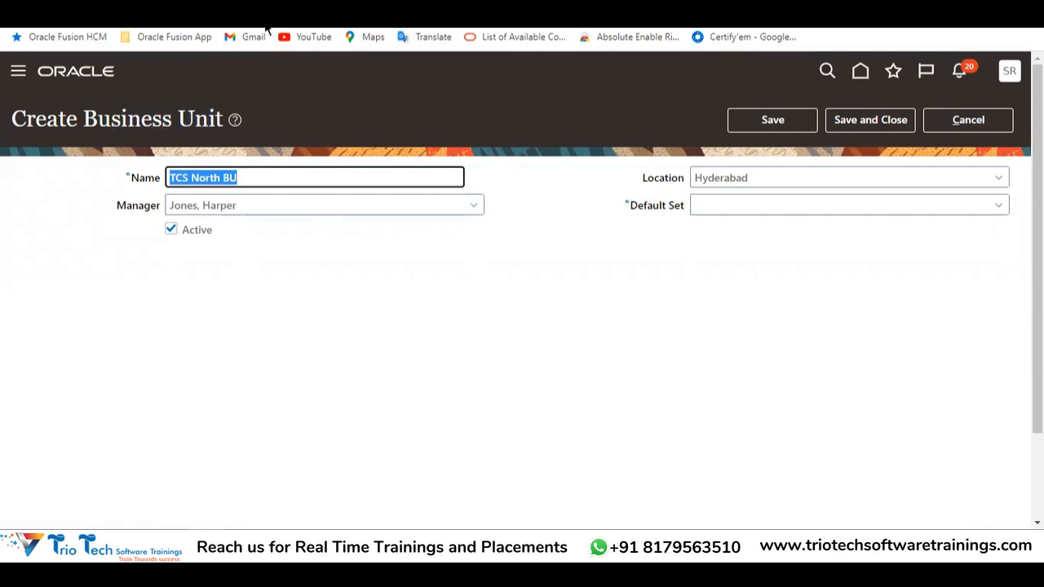
drag(245, 203, 166, 207)
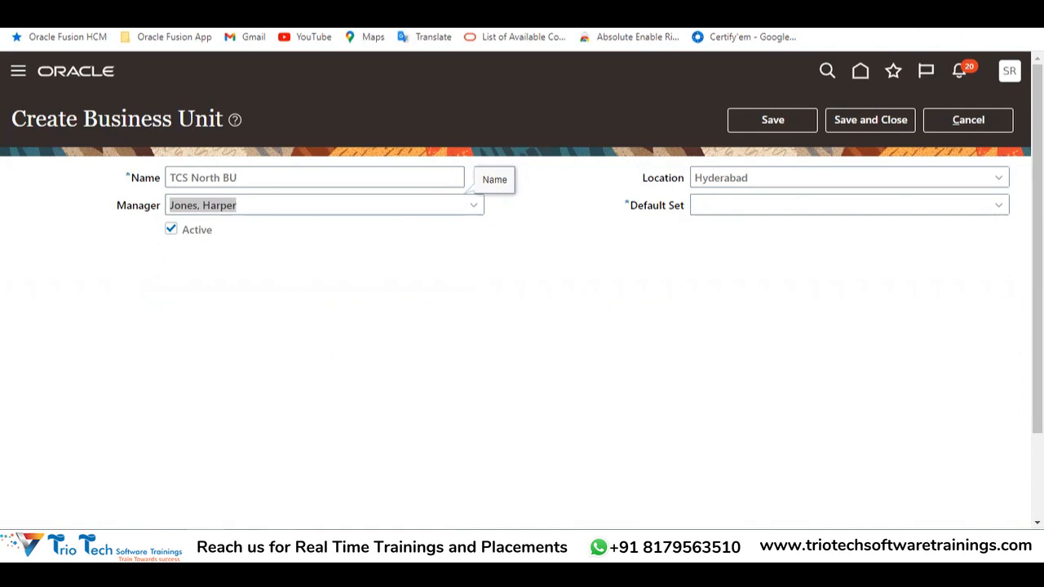
click(243, 470)
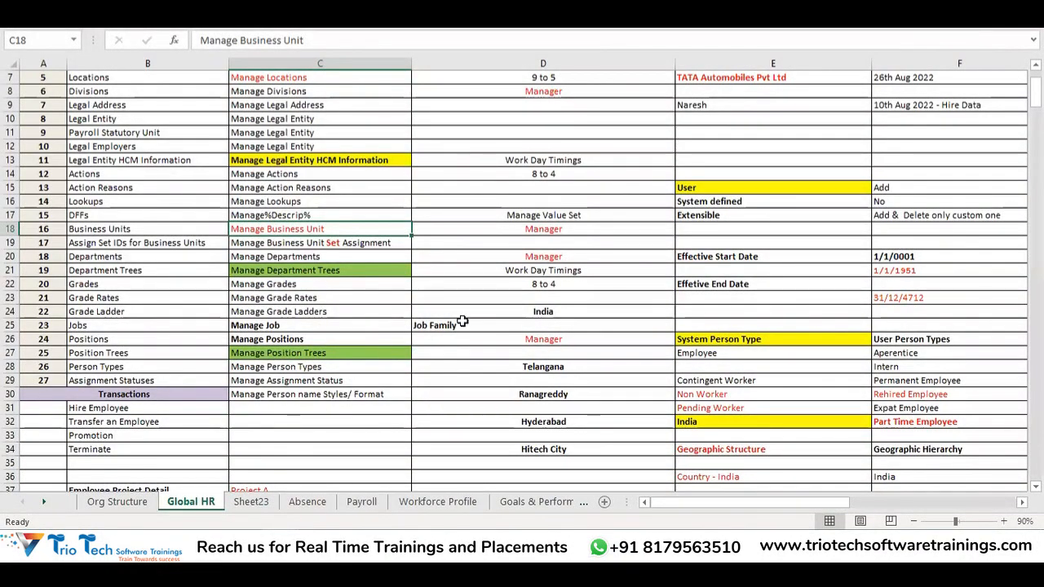
Examine the Manage Business Unit, Manage Departments and Manage Positions tasks in the Global HR worksheet with their Manager entries.
scroll(461, 322, up, 2)
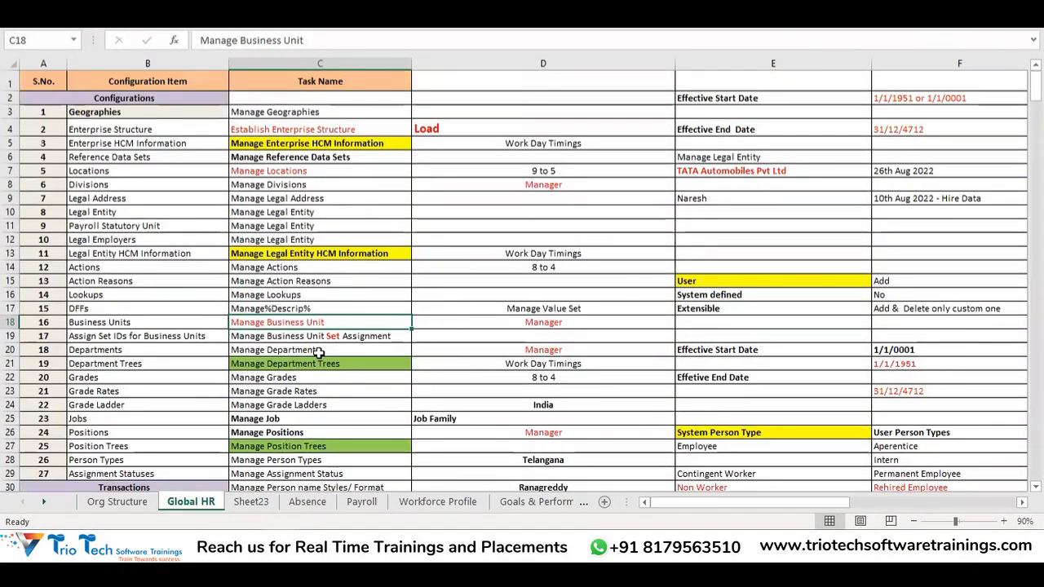
click(539, 351)
scroll(416, 325, down, 2)
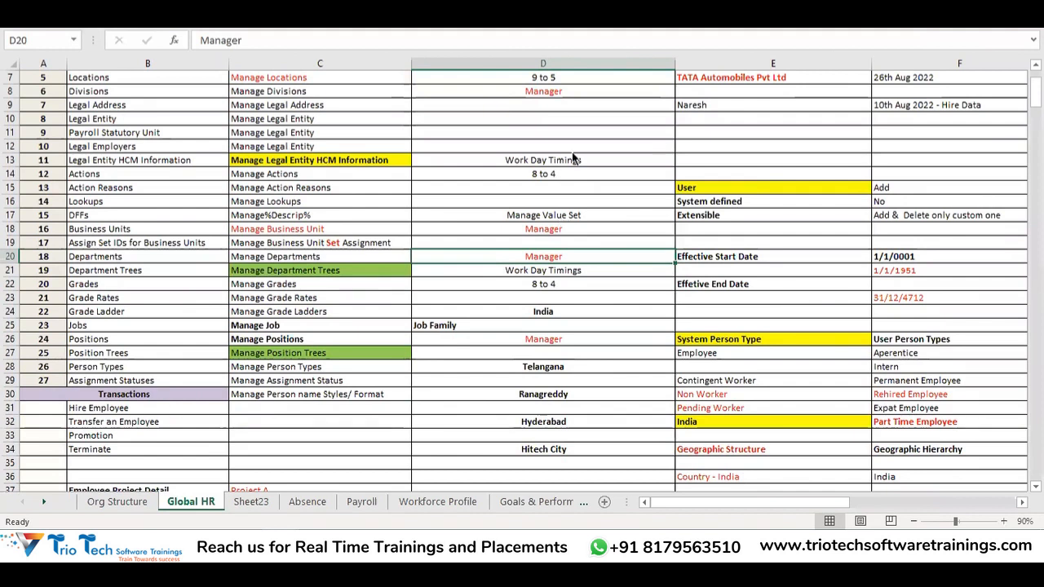
click(299, 230)
click(295, 259)
click(290, 338)
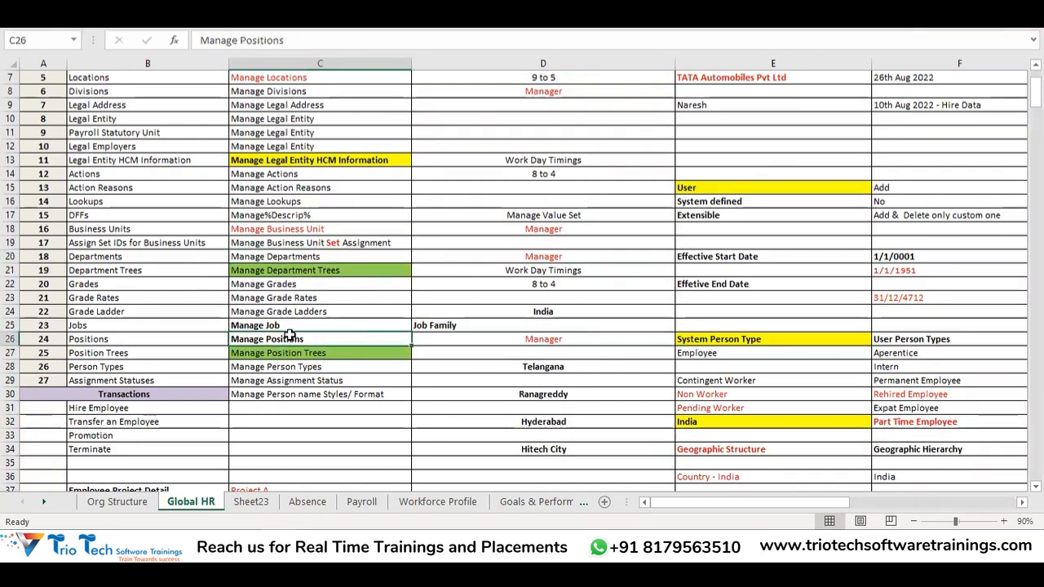
drag(327, 229, 534, 228)
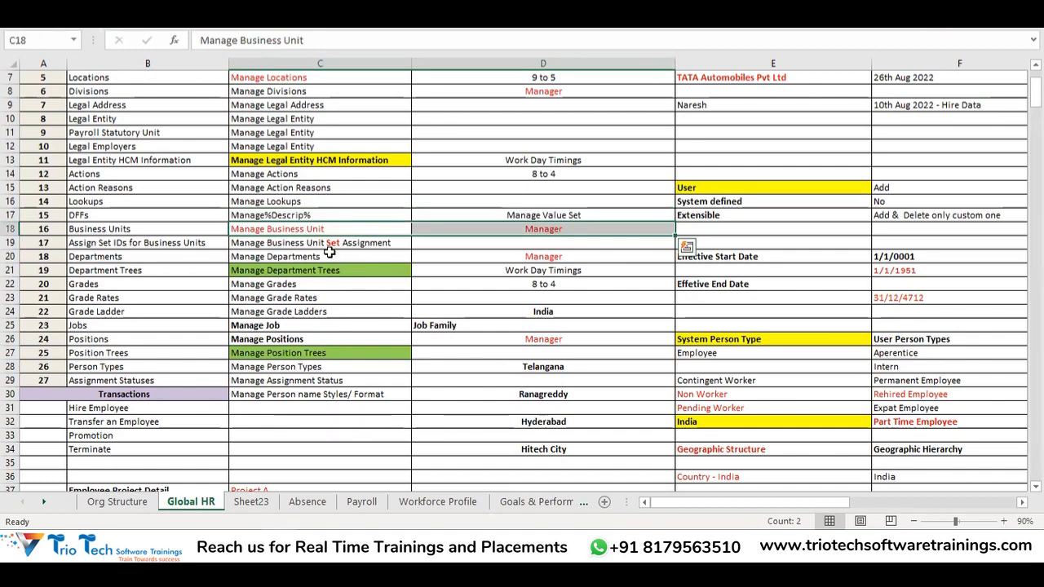
click(330, 256)
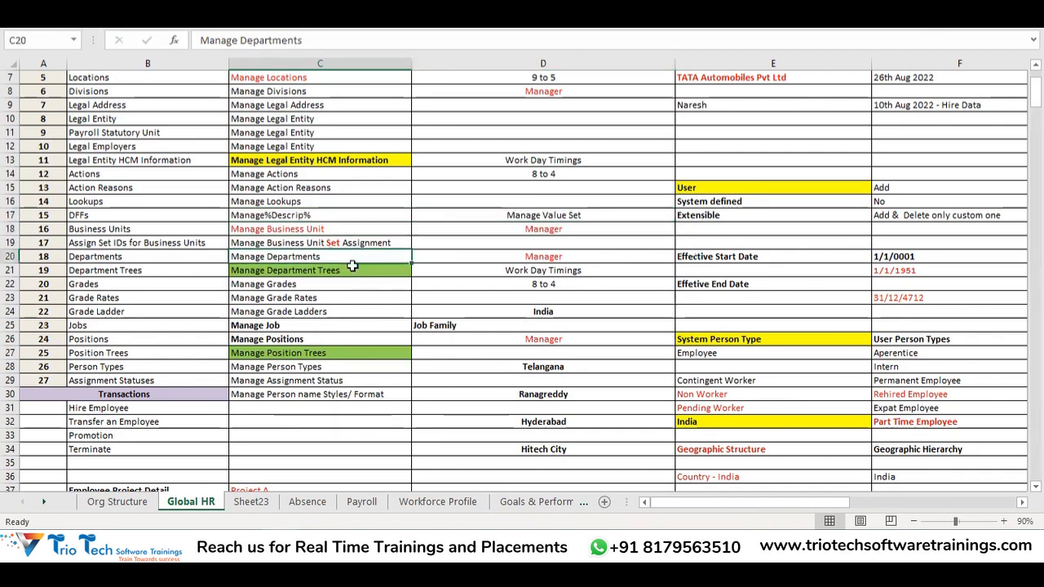
click(543, 253)
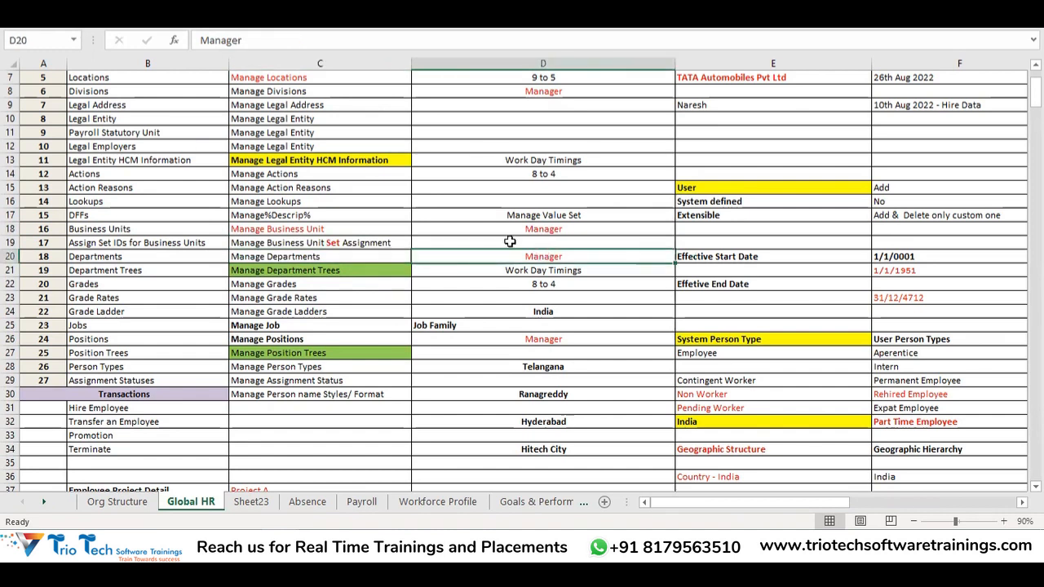
Compare the Manager entries of the business unit, department and position tasks with the Hire Employee transaction.
drag(269, 266, 421, 268)
drag(349, 257, 514, 253)
drag(351, 230, 496, 225)
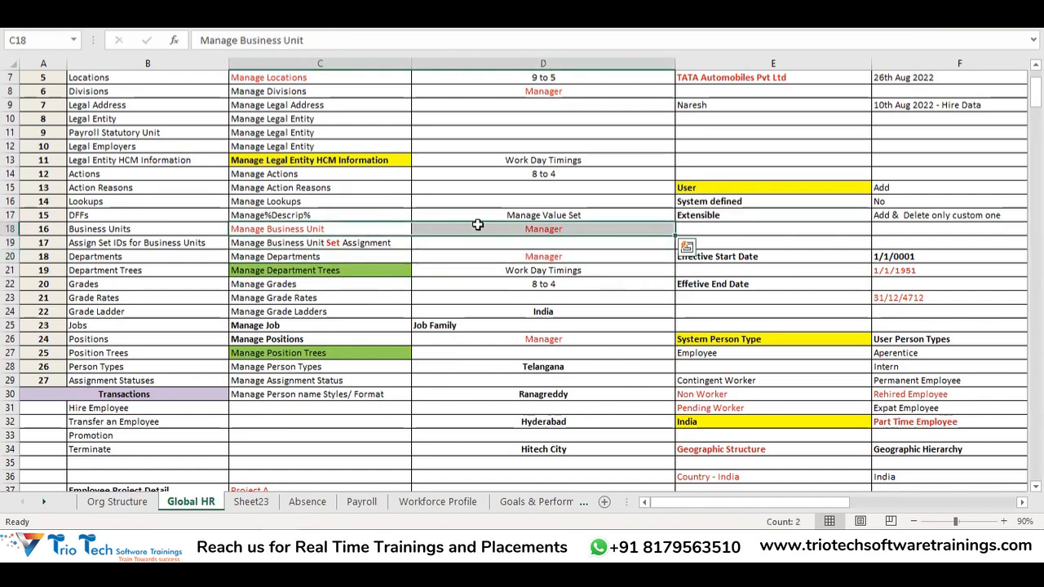
drag(317, 254, 583, 259)
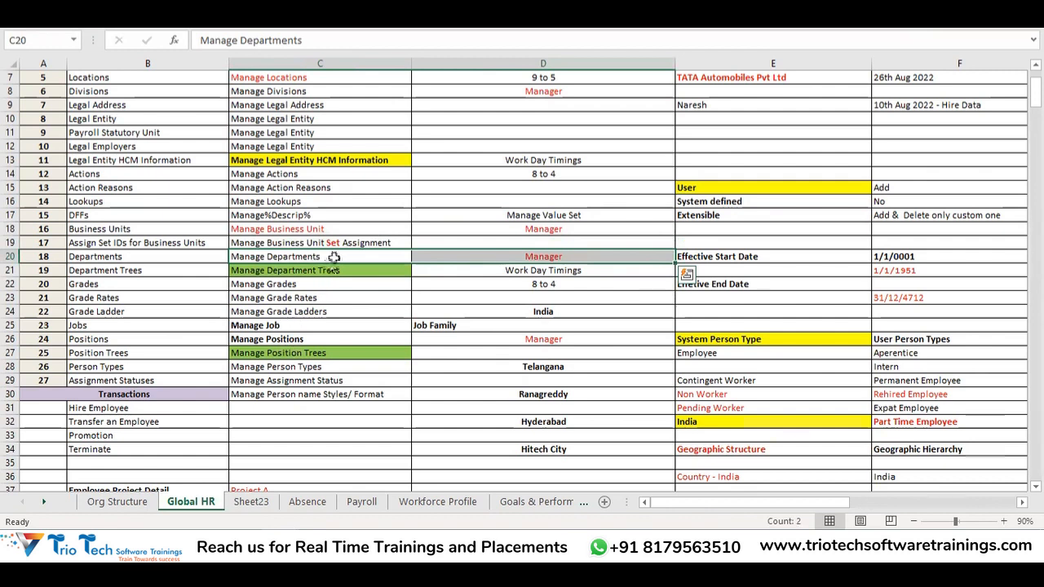
drag(278, 334, 513, 340)
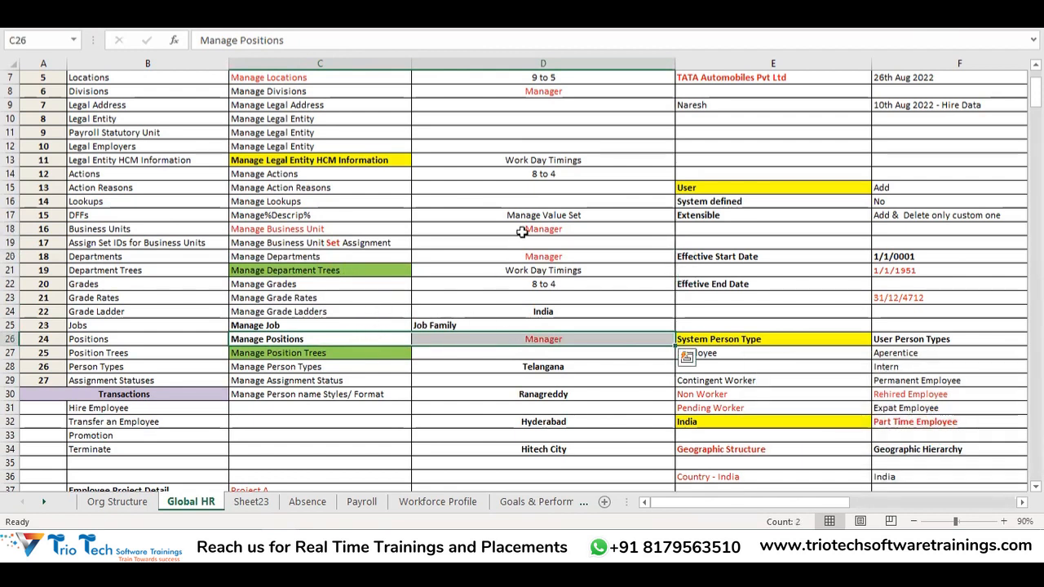
drag(522, 231, 514, 337)
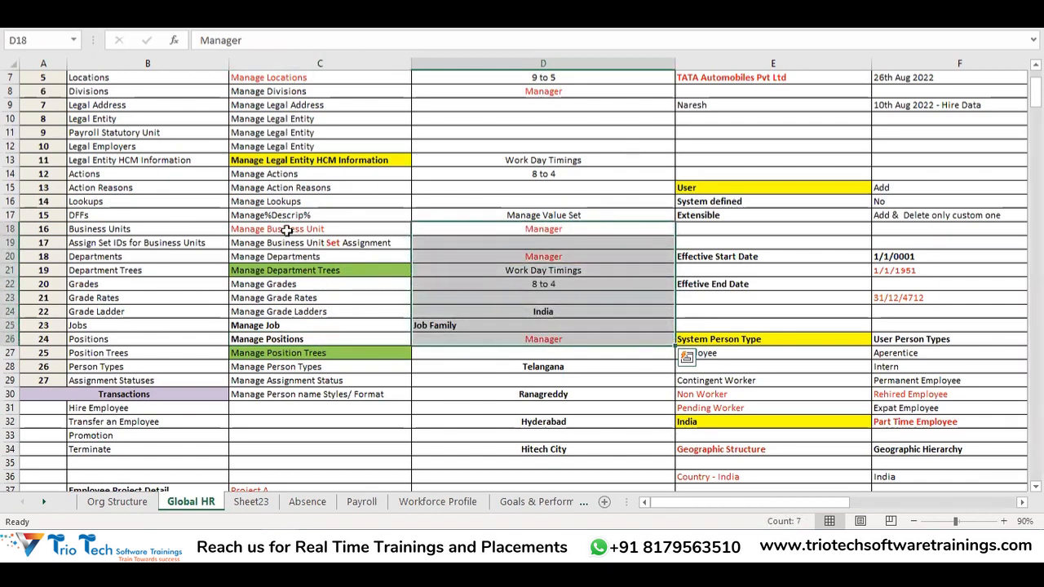
click(183, 410)
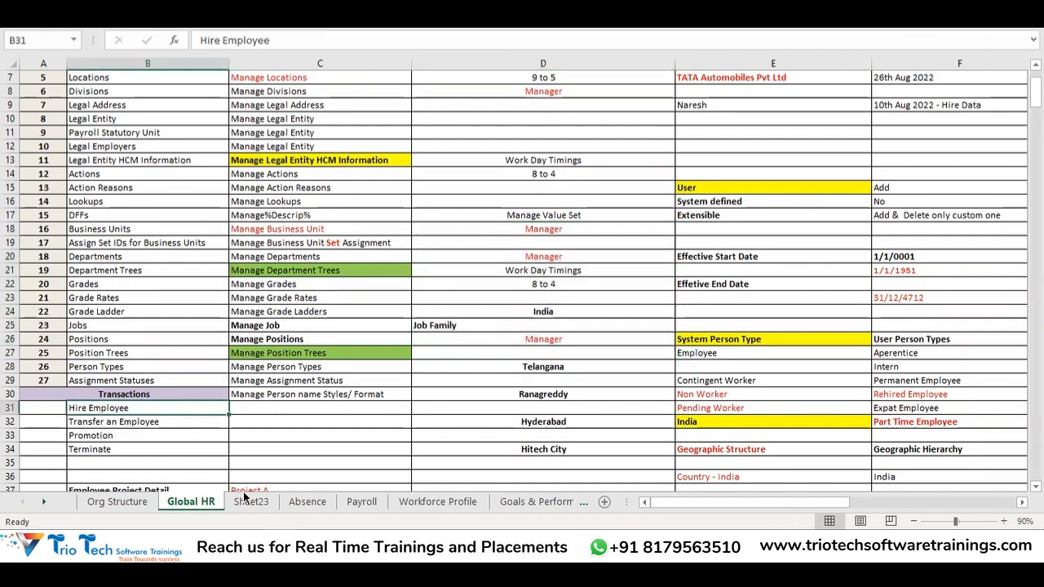
click(308, 410)
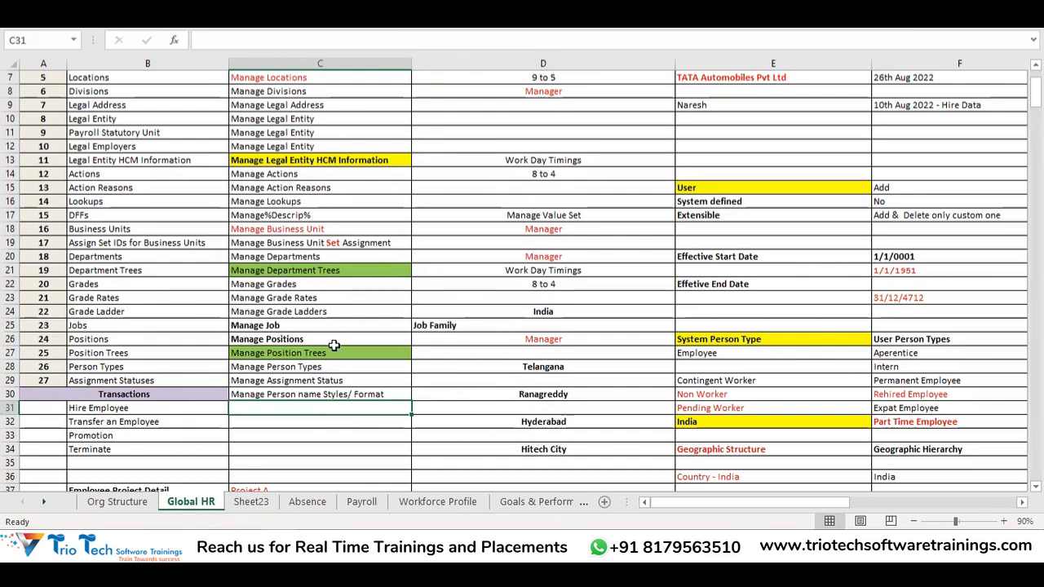
drag(334, 344, 503, 337)
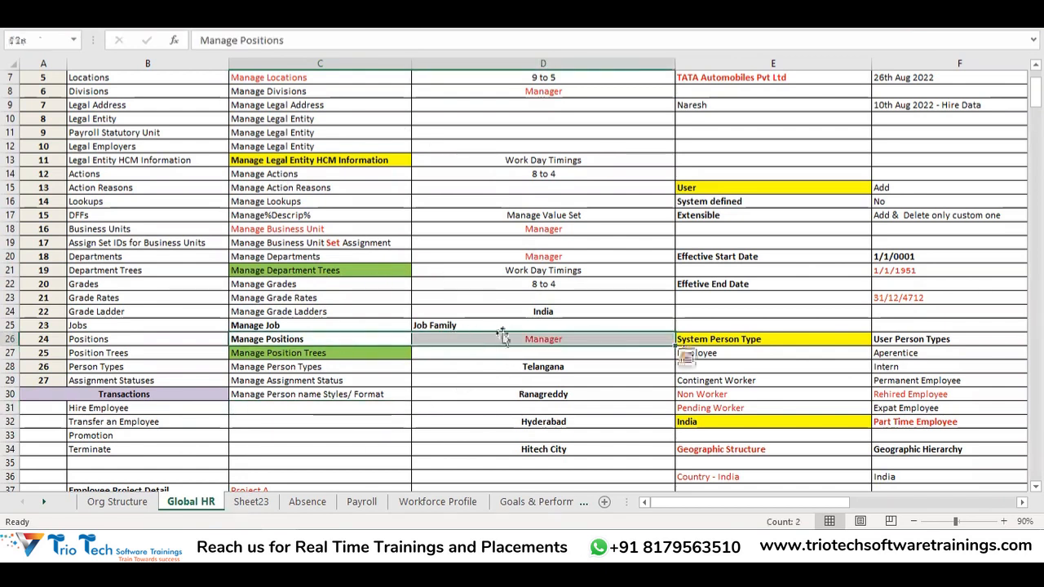
Switch to Oracle and review the Create Business Unit form's name, manager and Default Set field.
key(alt+Tab)
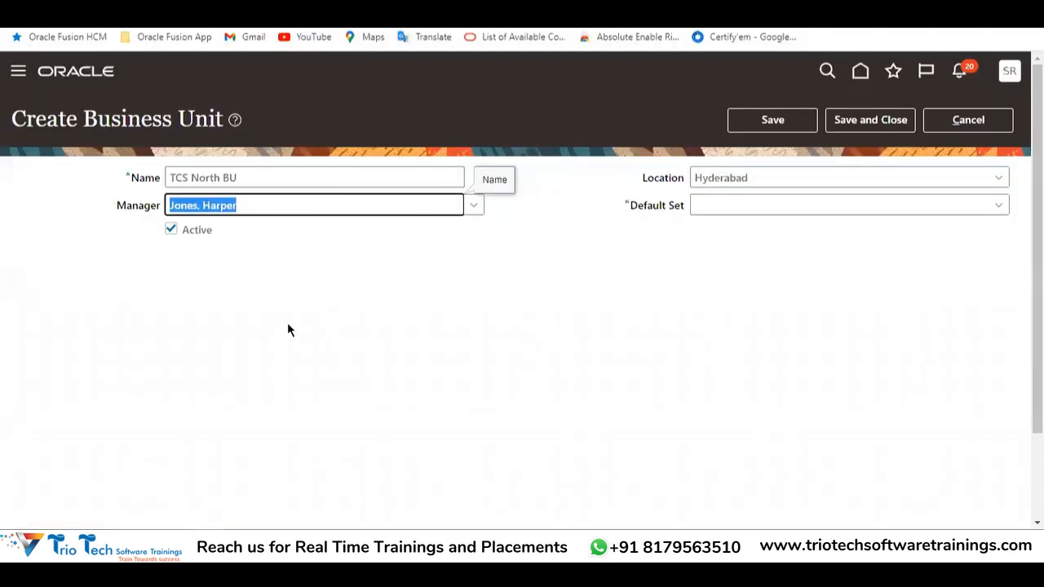
click(264, 262)
drag(240, 207, 135, 204)
drag(99, 117, 199, 118)
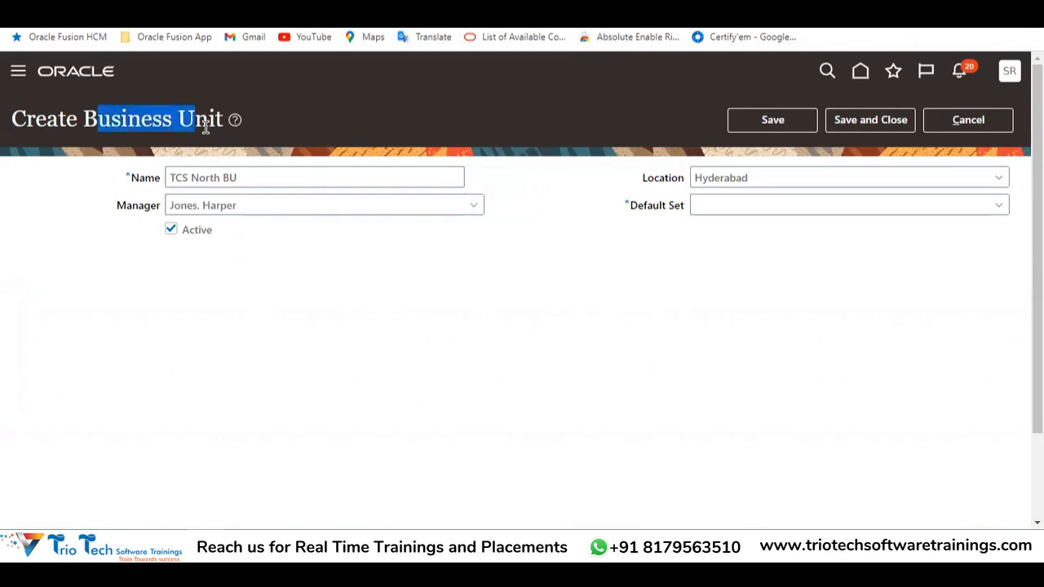
drag(287, 169, 166, 174)
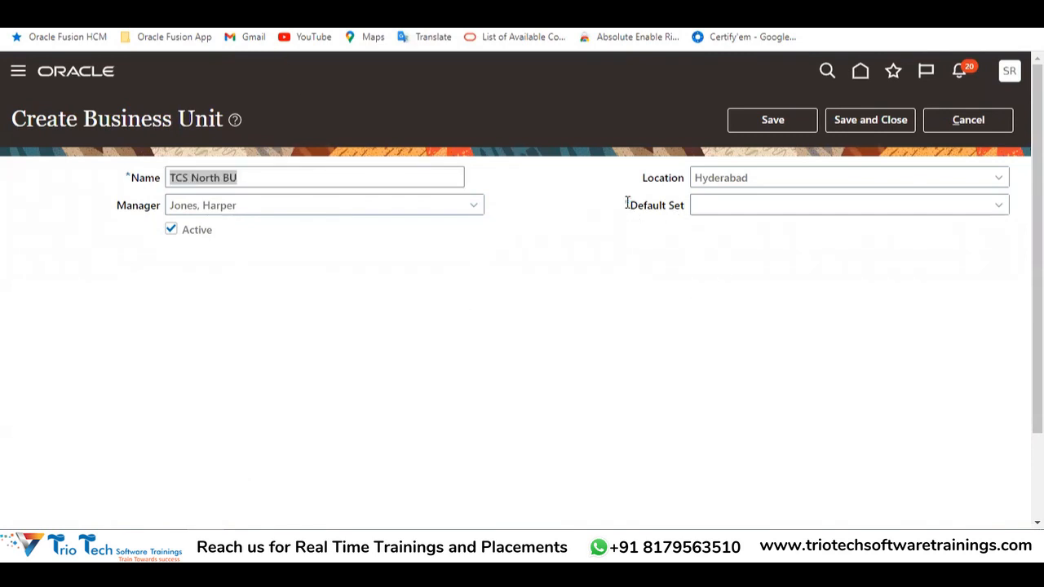
drag(632, 209, 683, 209)
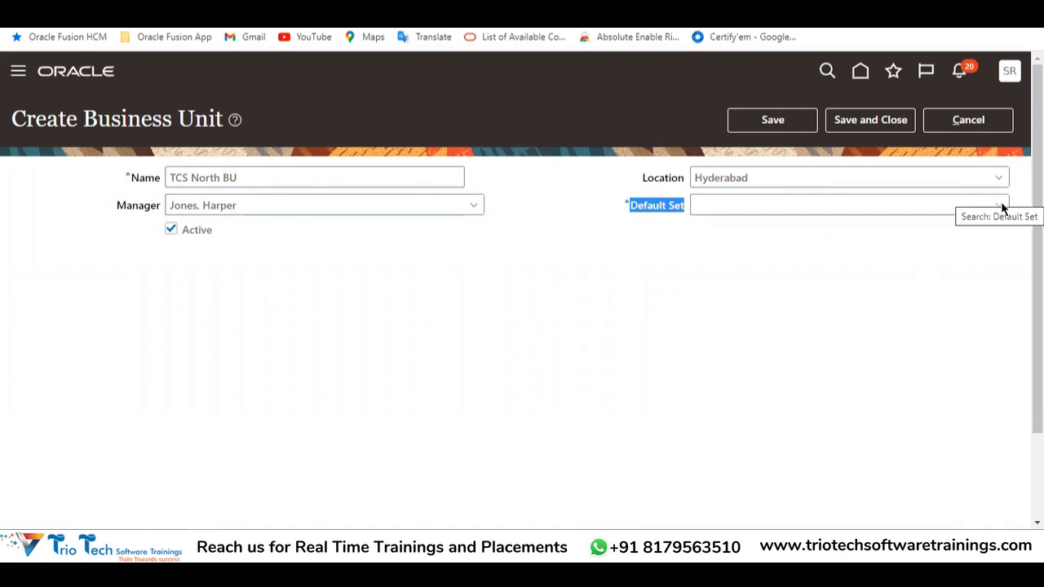
triple_click(270, 174)
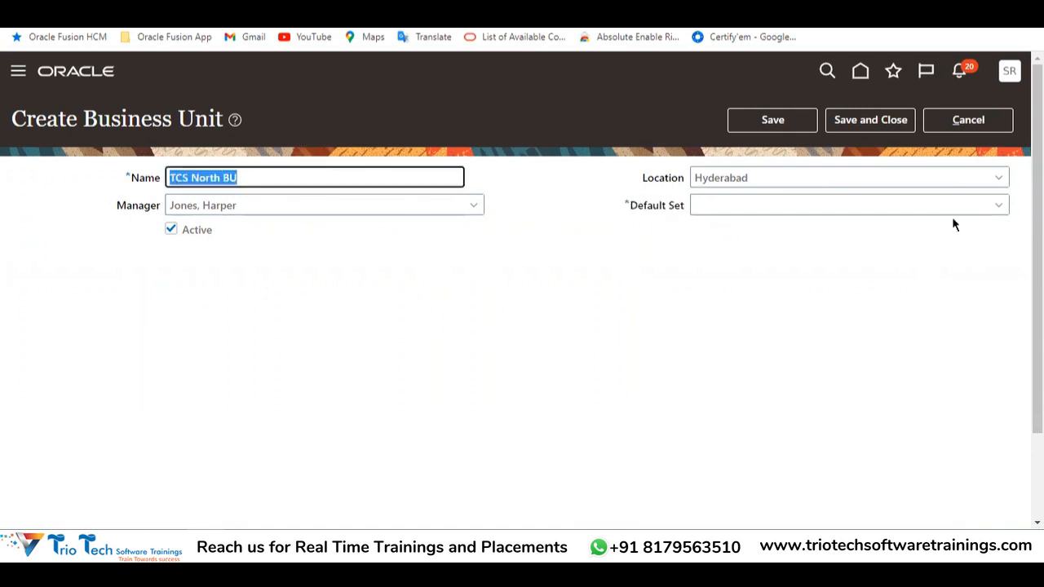
Search the reference data sets for Common and set the business unit's Default Set to COMMON (Common Set).
click(998, 208)
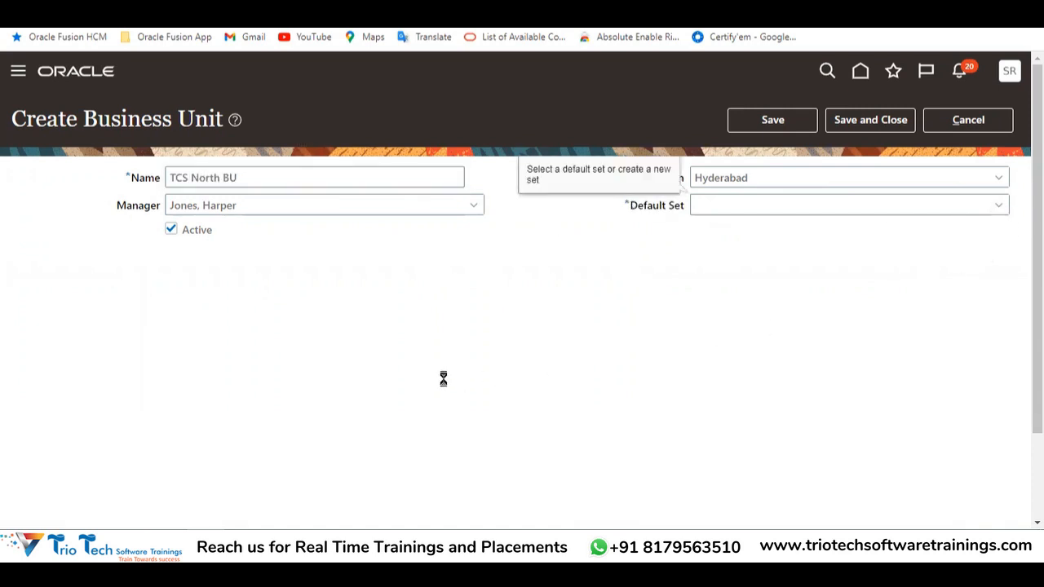
click(419, 459)
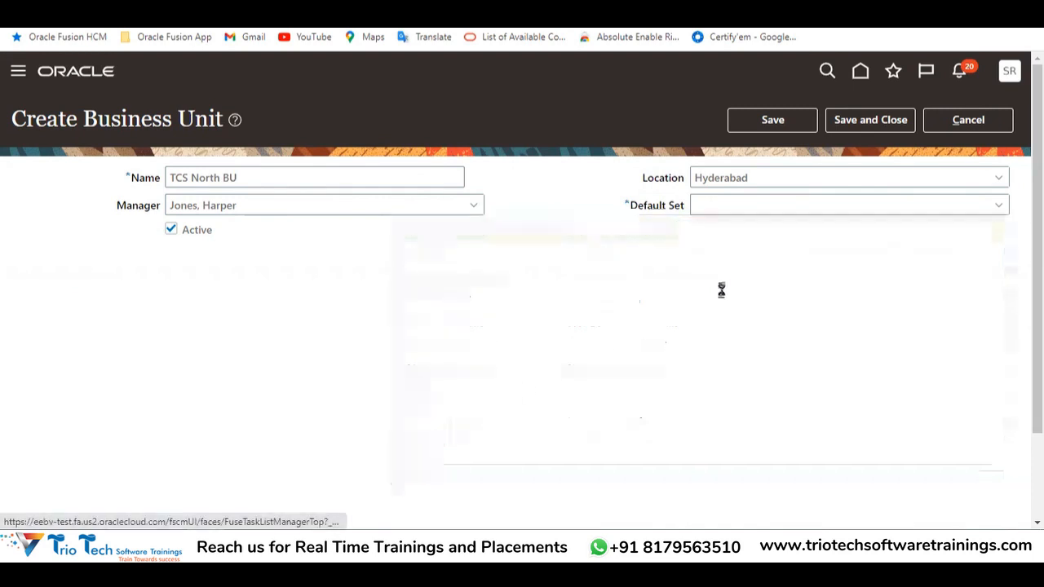
click(413, 235)
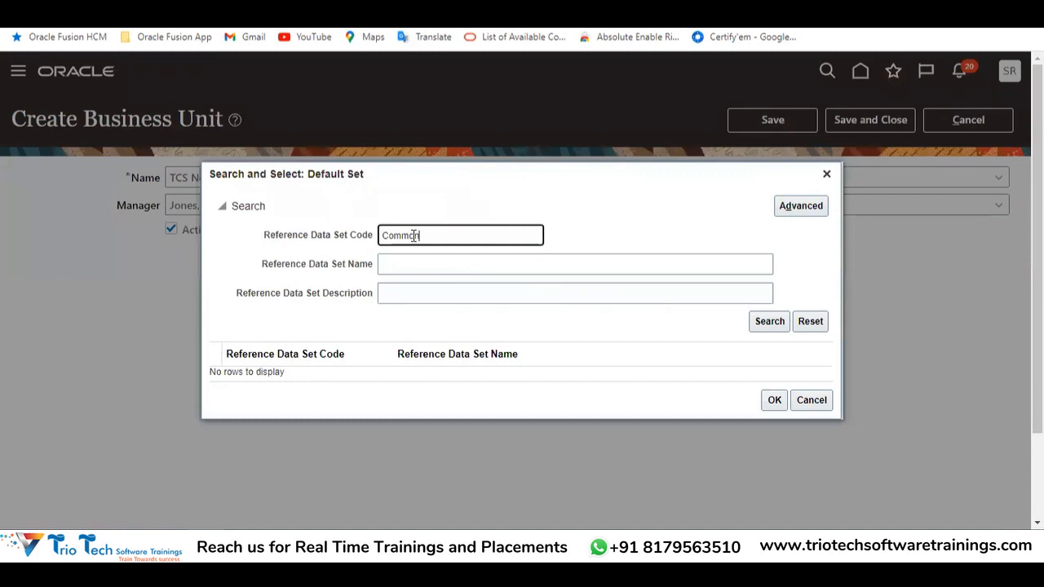
text(Common)
key(Return)
click(304, 383)
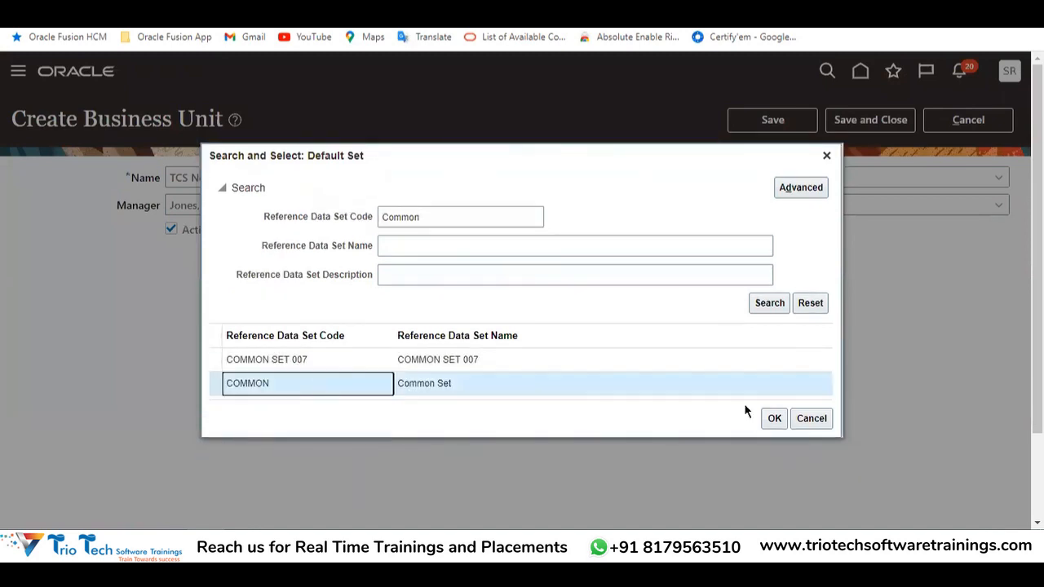
click(775, 419)
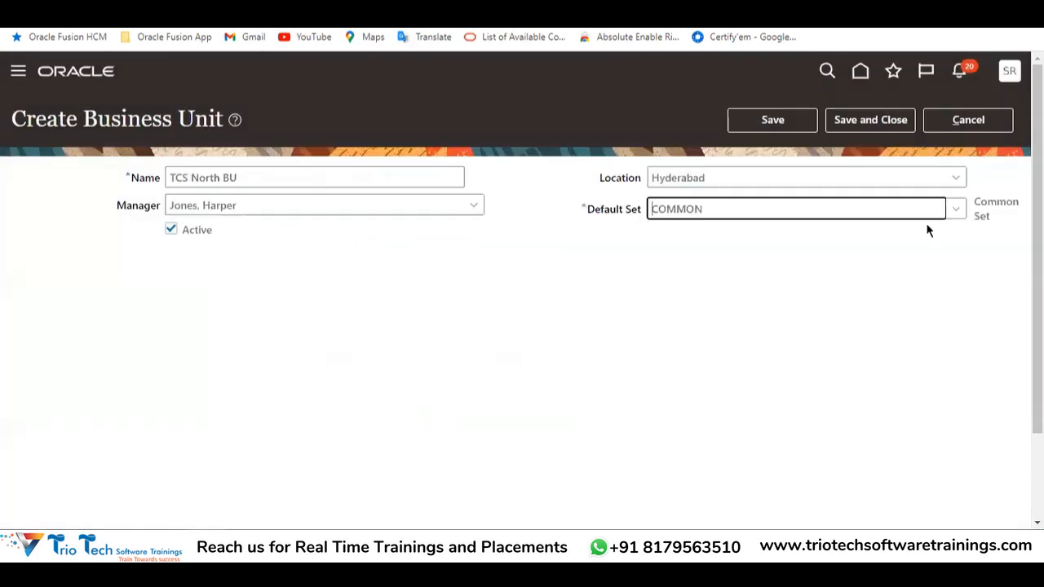
Switch to Excel and make the Manage Business Unit Set Assignment task in cell C19 of Global HR bold.
click(243, 494)
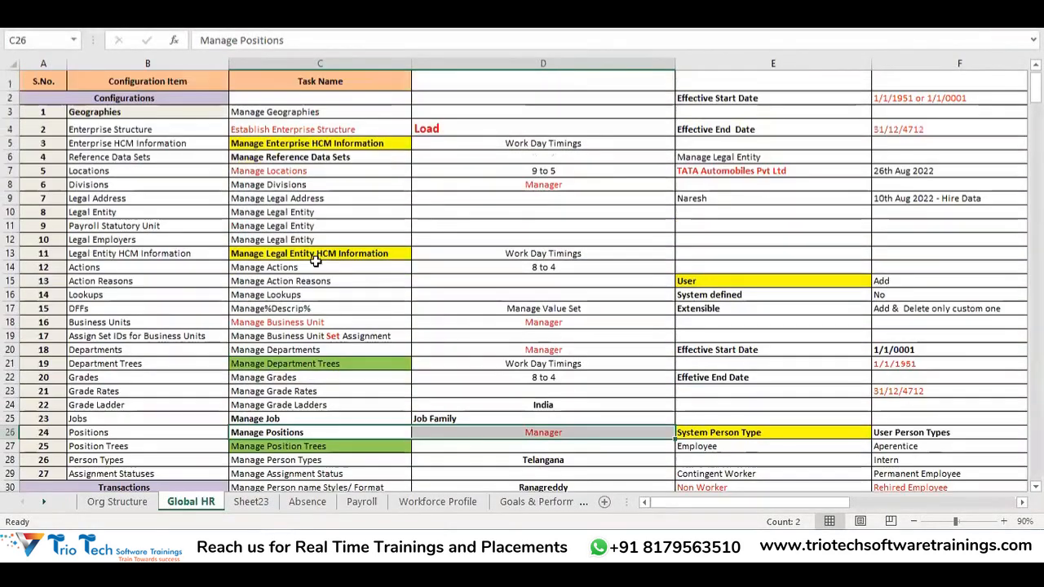
click(337, 336)
key(ctrl+b)
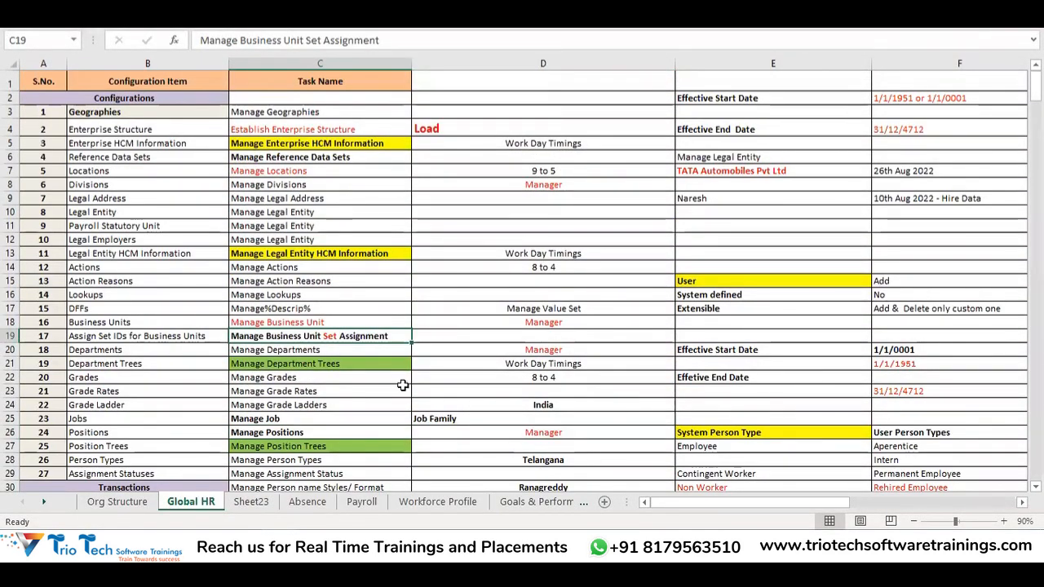
key(ctrl+z)
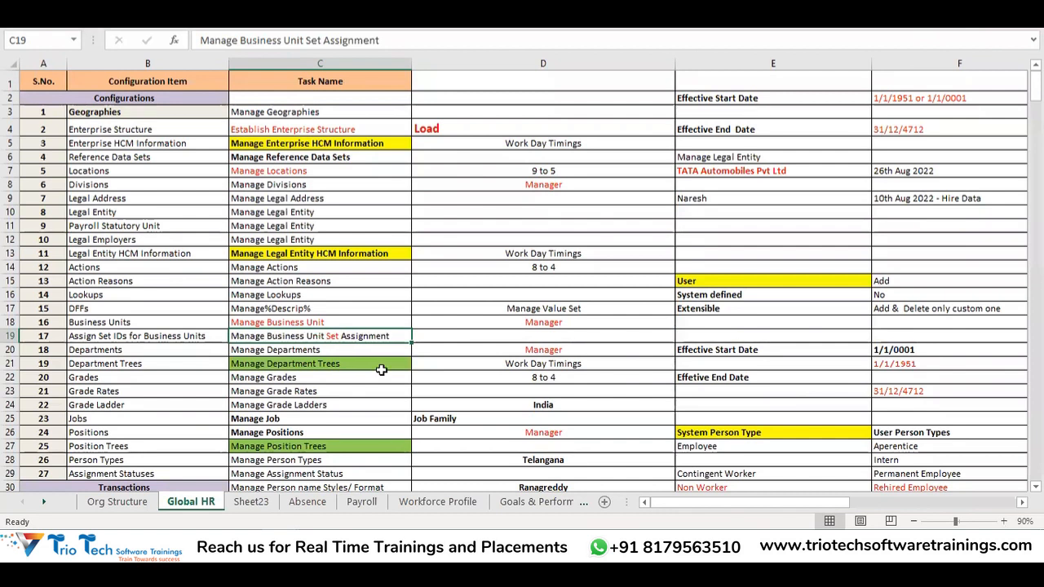
key(ctrl+b)
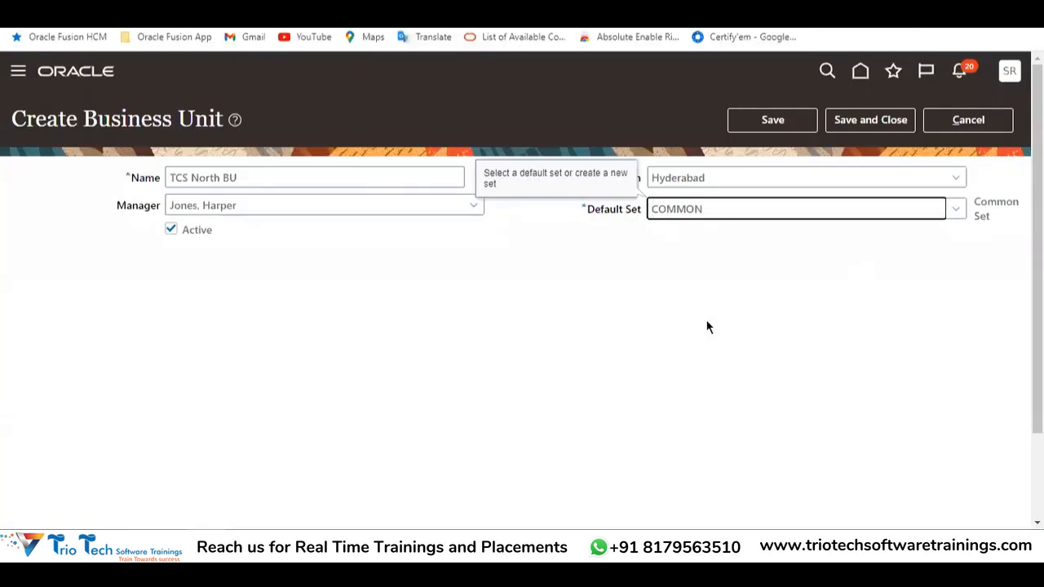
Return to Oracle, review TCS North BU's name and default set, and save and close the business unit.
click(661, 338)
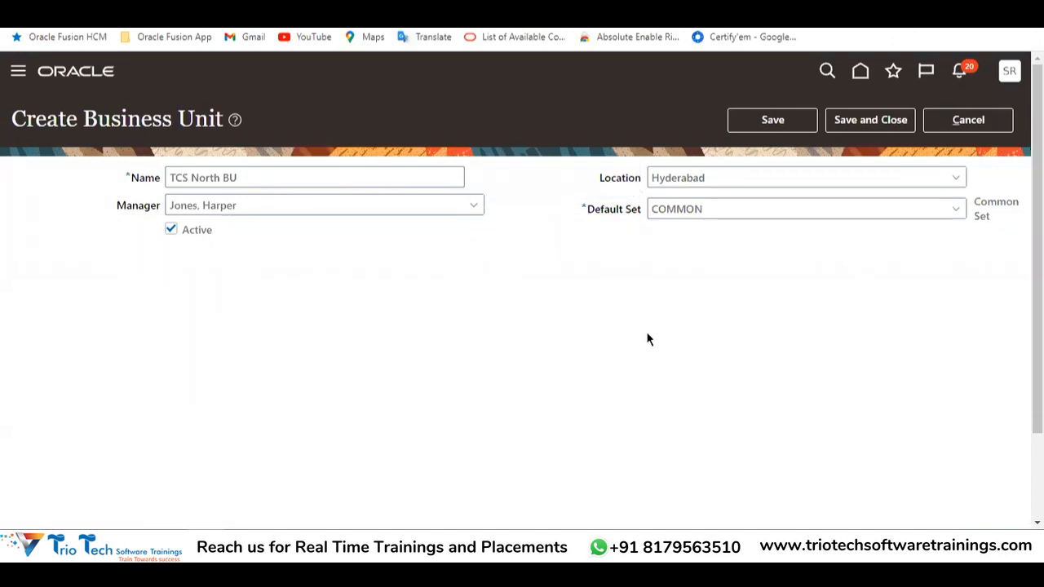
drag(319, 171, 68, 168)
key(ctrl+c)
drag(112, 119, 205, 119)
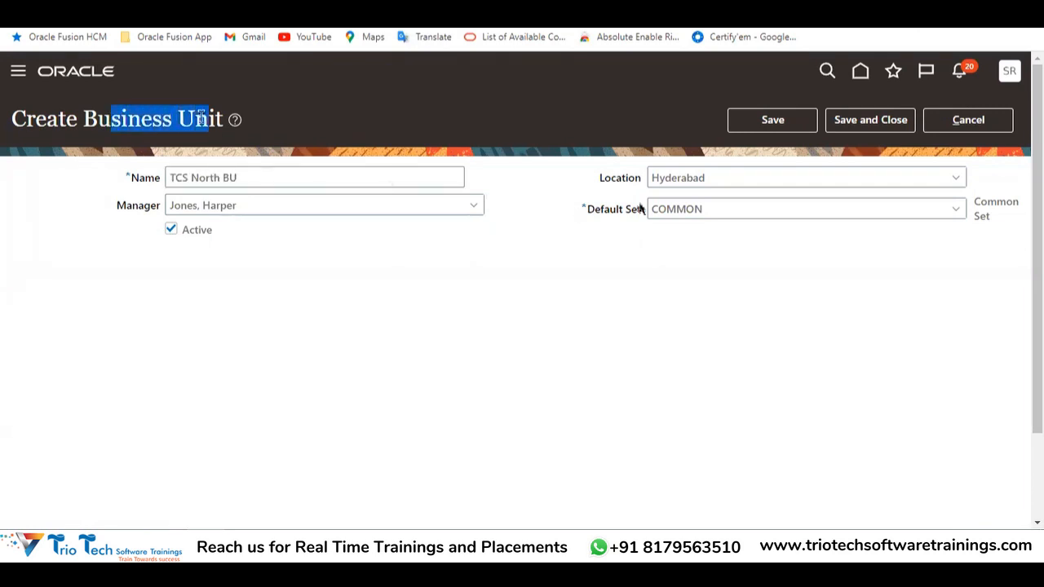
drag(718, 212, 621, 210)
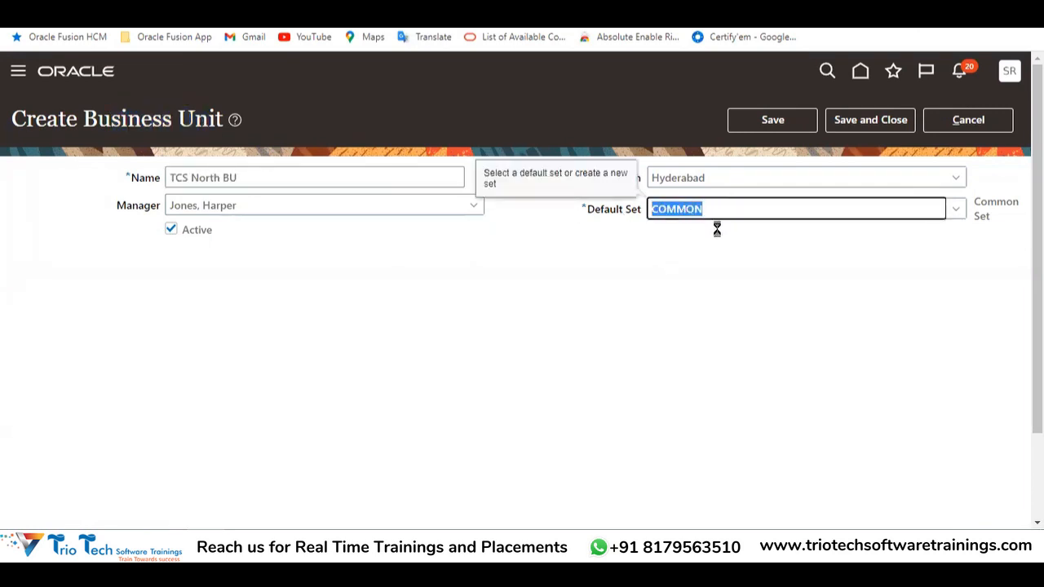
click(840, 124)
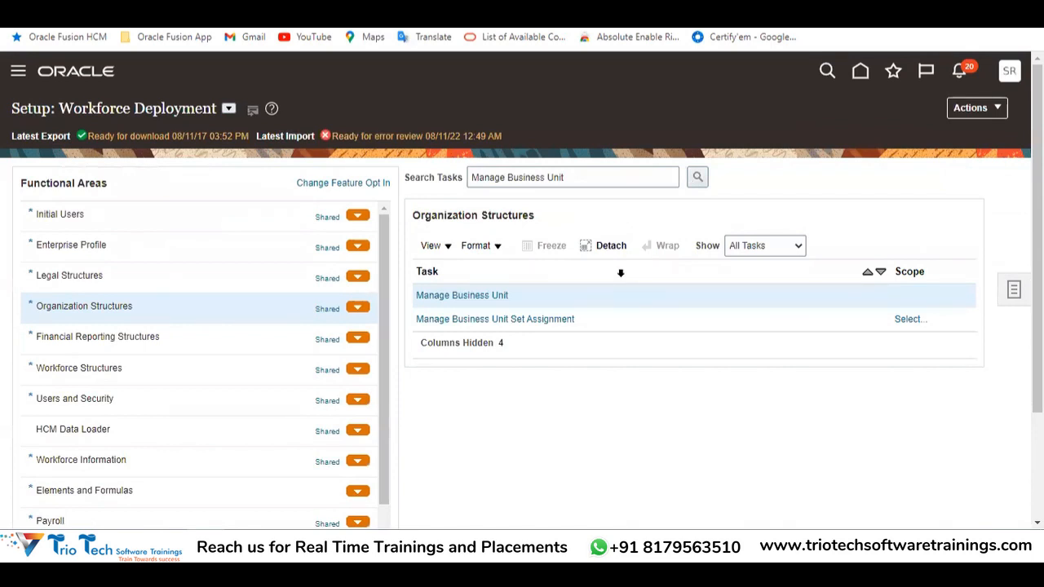
Copy the name TCS South BU from cell F19 of Sheet23 in Excel and open a new Create Business Unit form in Oracle.
key(alt+Tab)
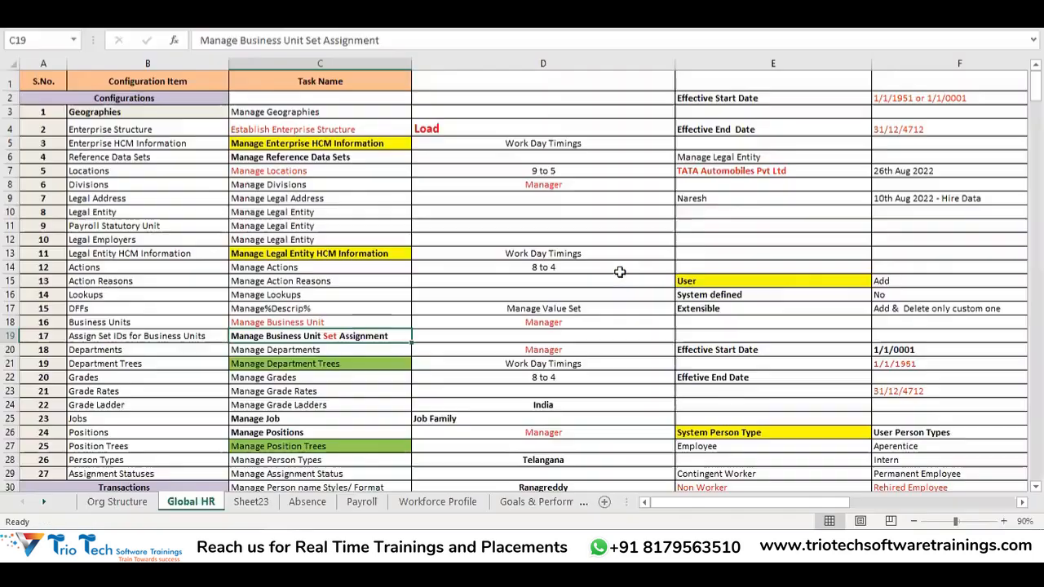
click(251, 502)
click(440, 299)
key(ctrl+v)
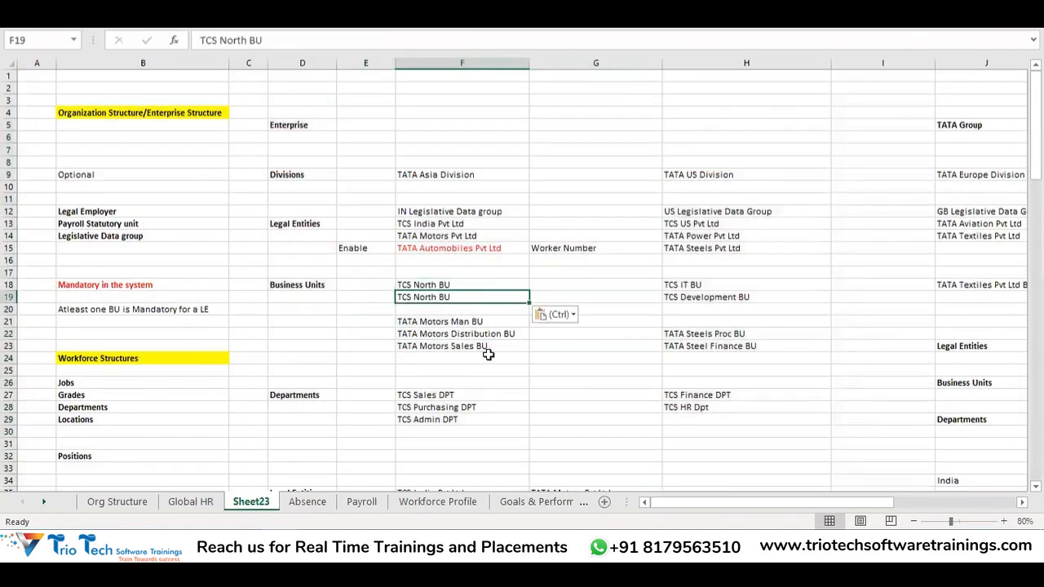
key(ctrl+z)
key(ctrl+c)
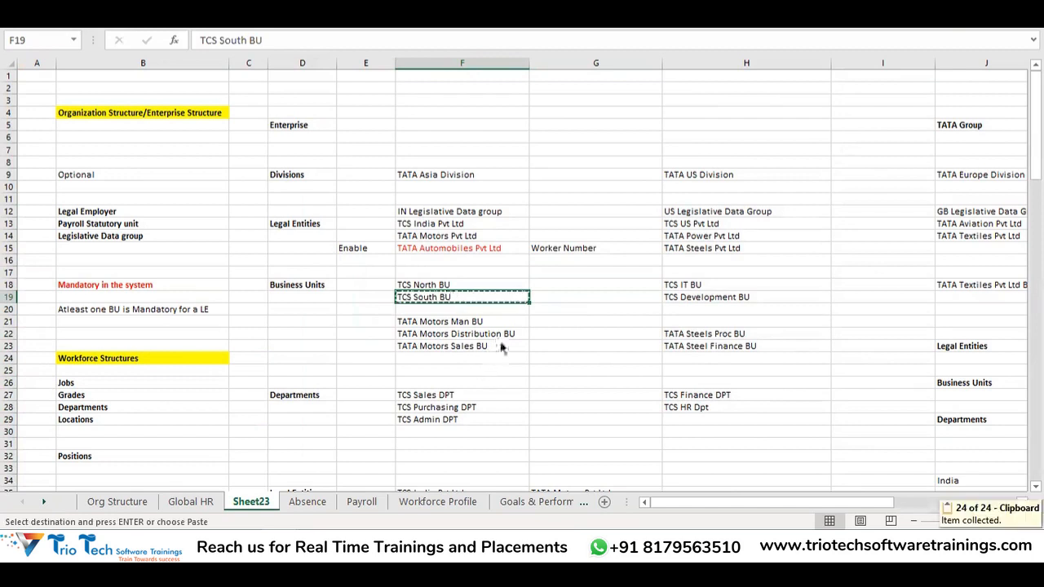
key(alt+Tab)
click(481, 297)
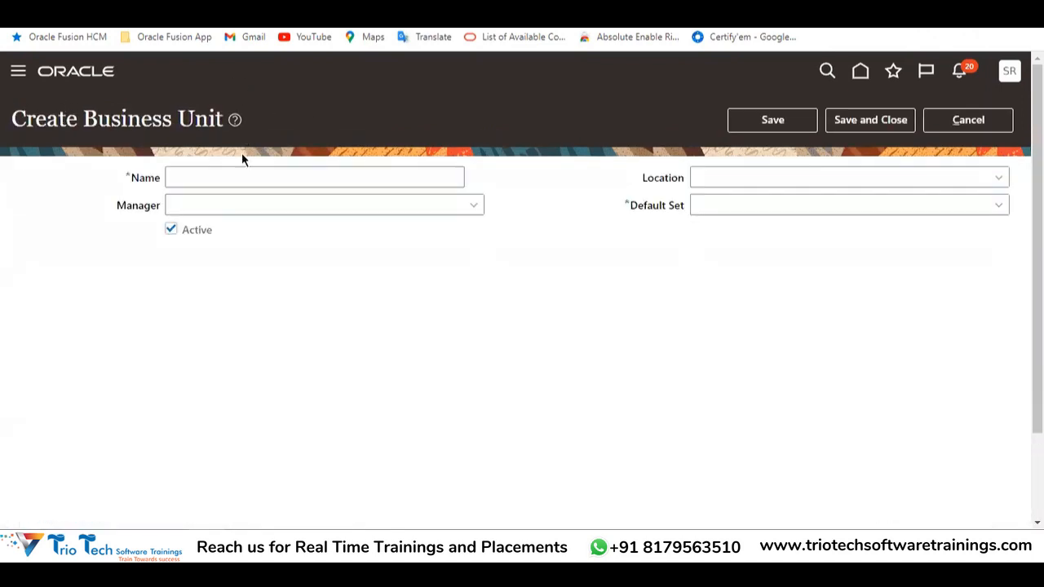
Enter TCS South BU as the name of the new business unit.
click(227, 180)
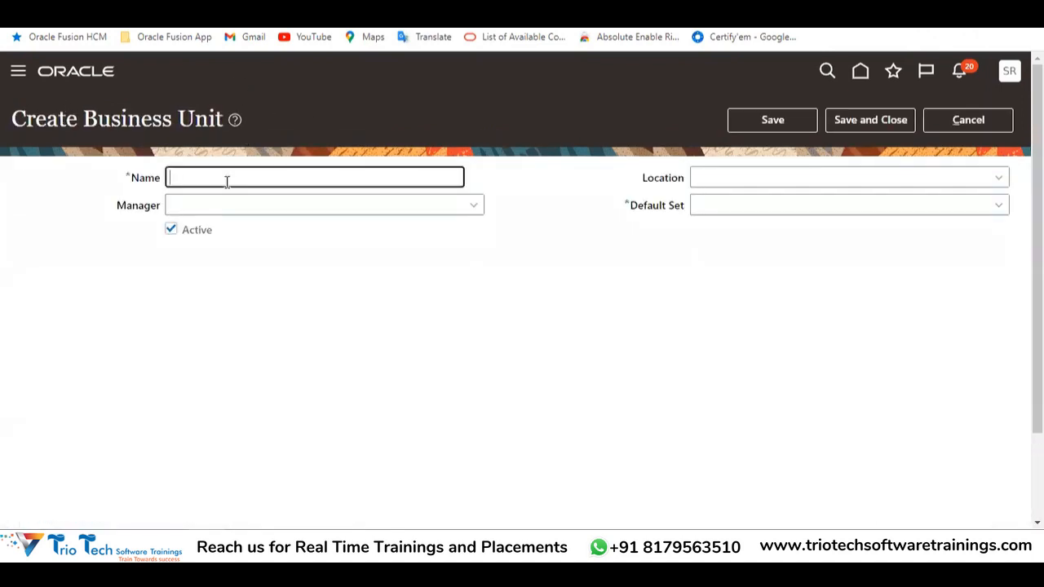
text(TCS South BU)
click(753, 182)
click(714, 201)
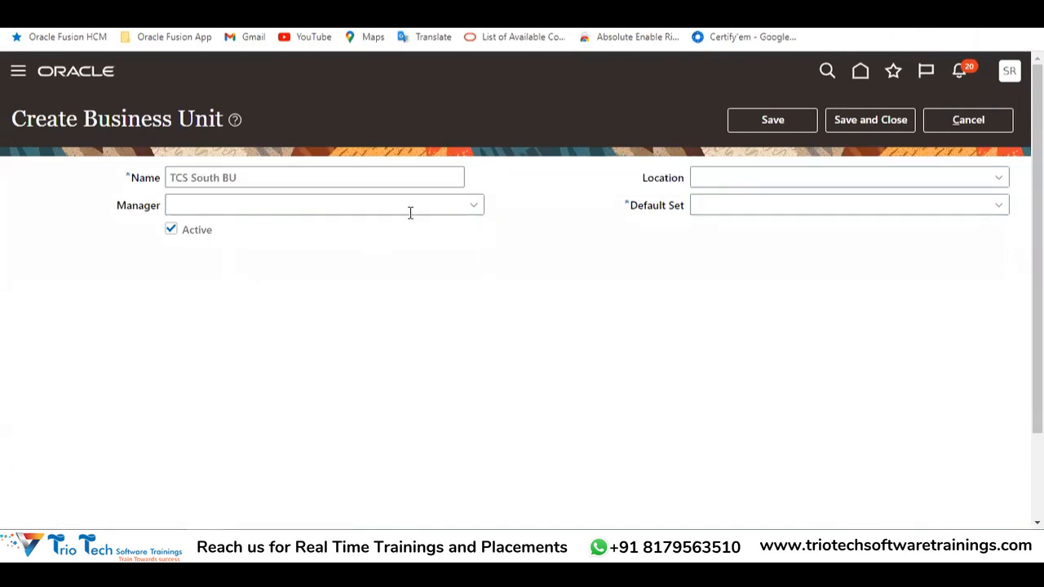
Search the reference data sets for common, set the Default Set to COMMON (Common Set), and save and close TCS South BU.
click(1002, 208)
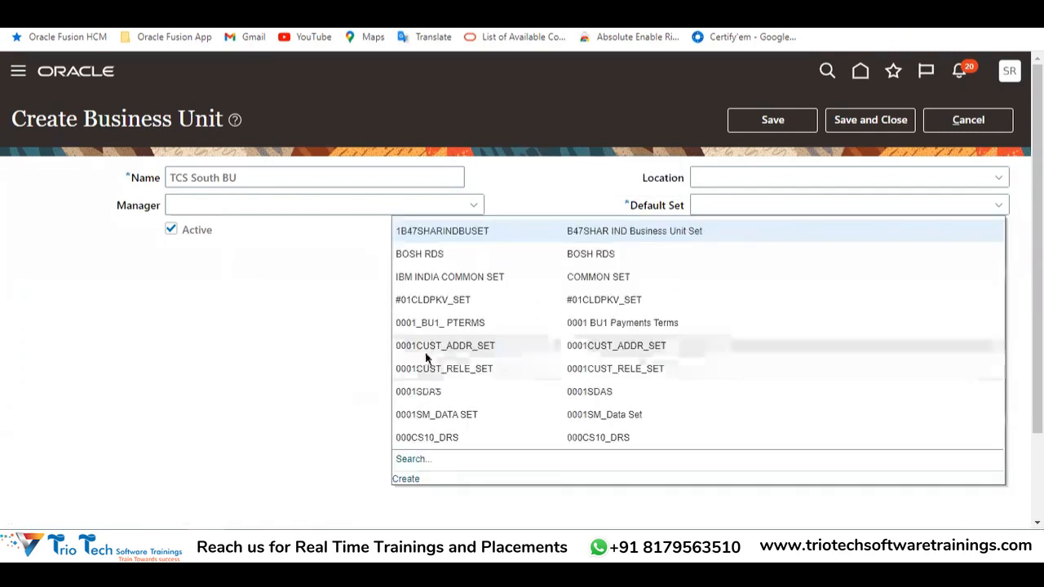
click(412, 458)
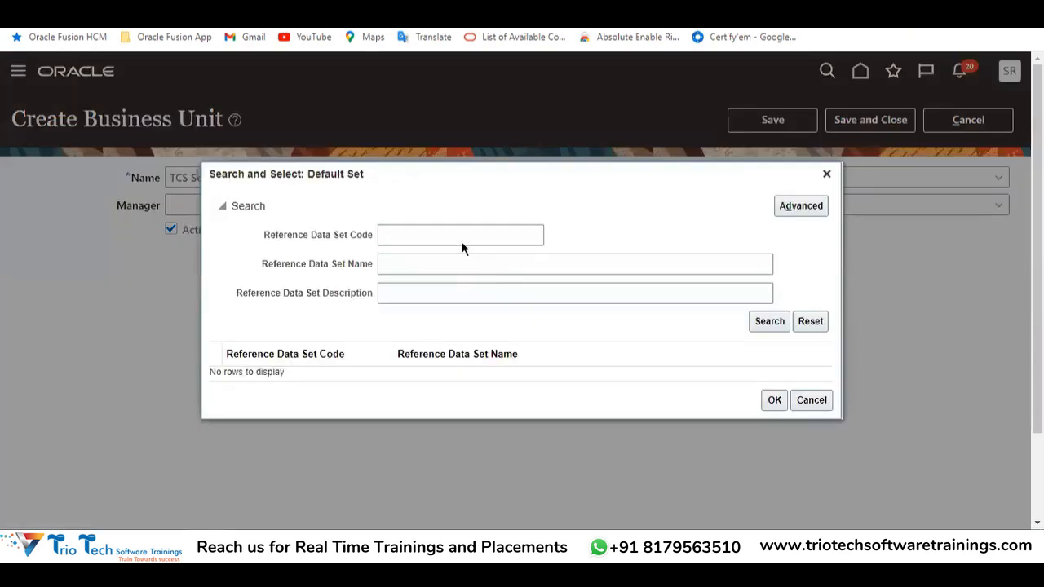
click(447, 231)
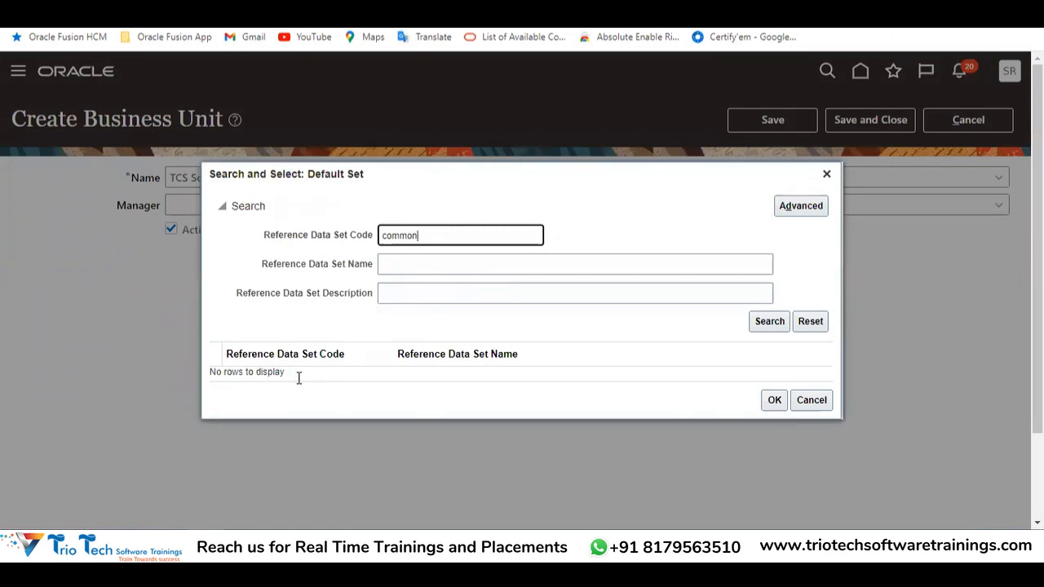
key(Return)
click(271, 380)
click(770, 419)
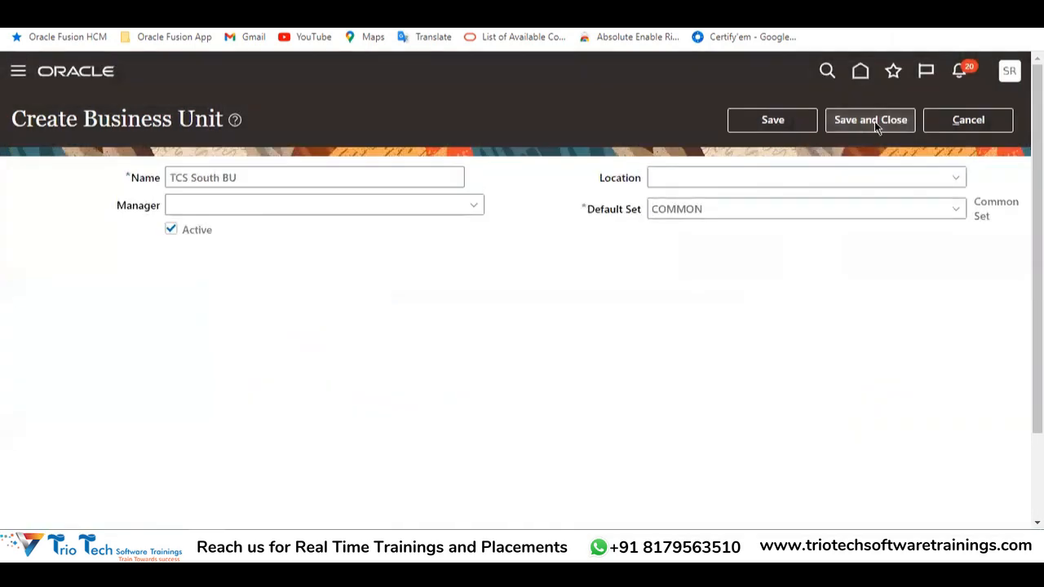
click(873, 120)
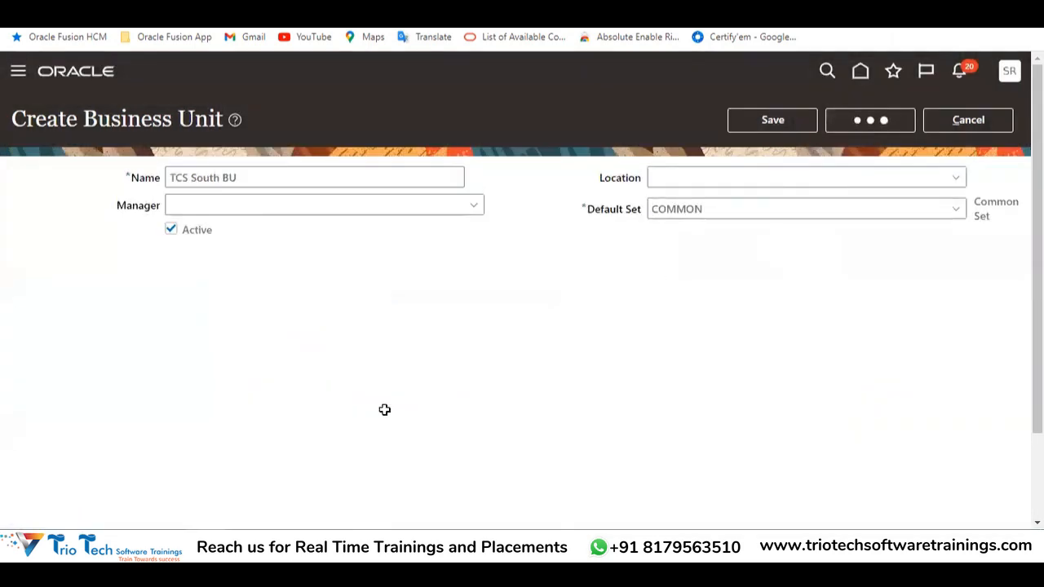
Switch to Excel and copy the name TATA Motors Man BU from cell F21 of Sheet23.
key(alt+Tab)
click(432, 325)
key(ctrl+c)
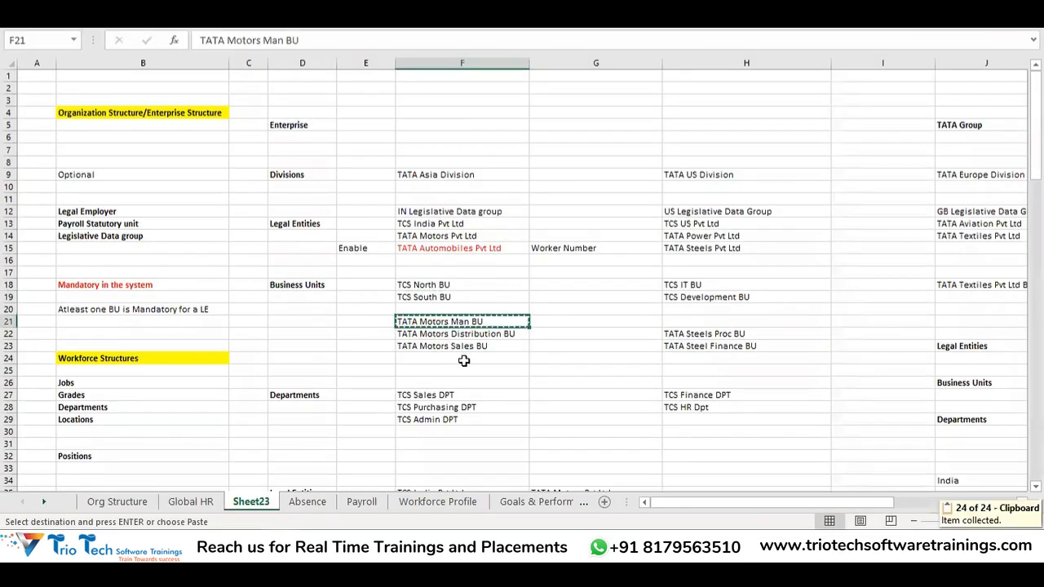
Highlight the planned business units from cell F18 across to column J in Sheet23 and check them alongside Oracle's Manage Business Units page.
drag(457, 285, 979, 359)
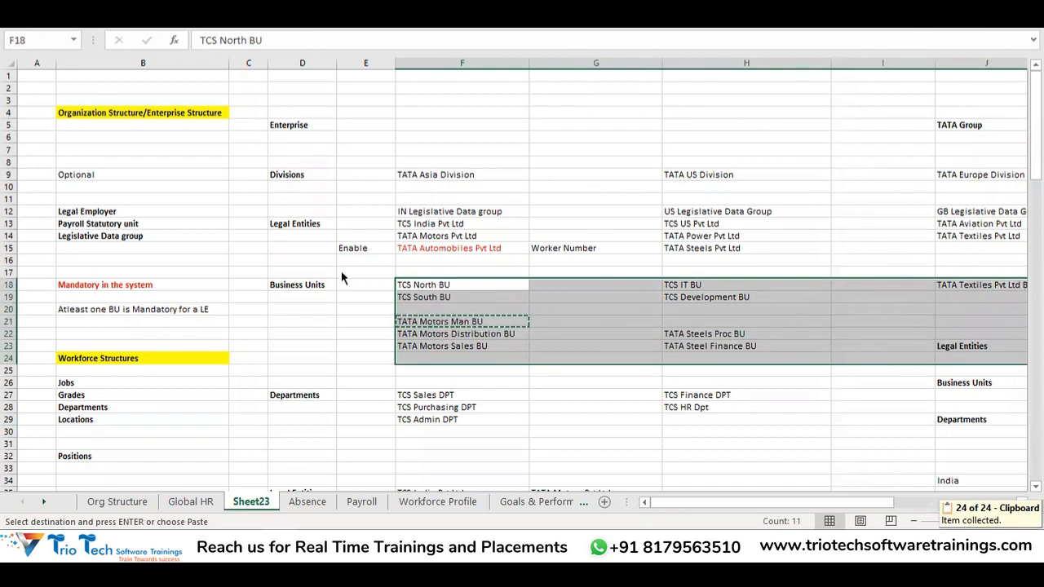
key(alt+Tab)
click(483, 297)
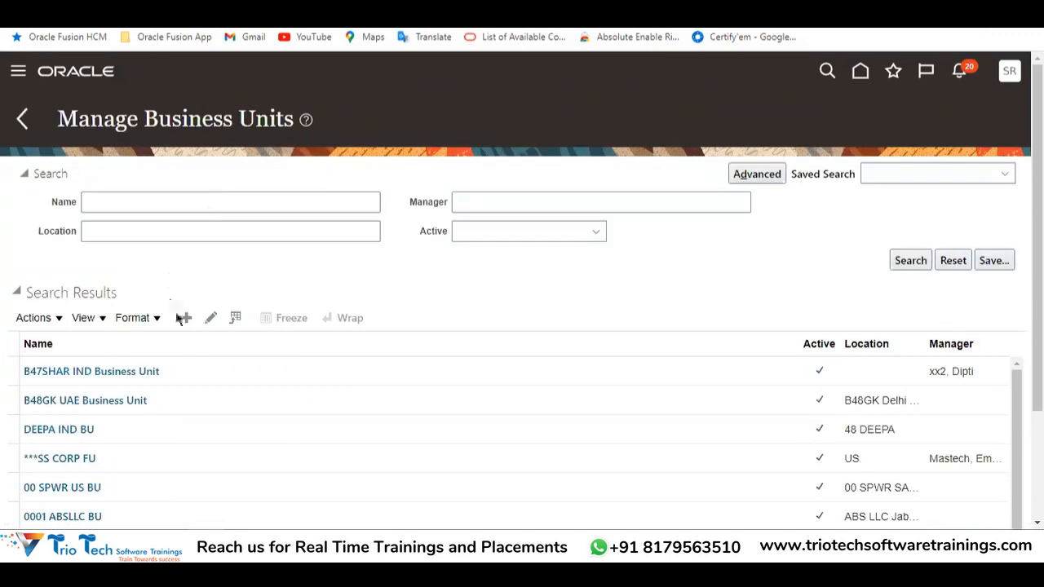
key(alt+Tab)
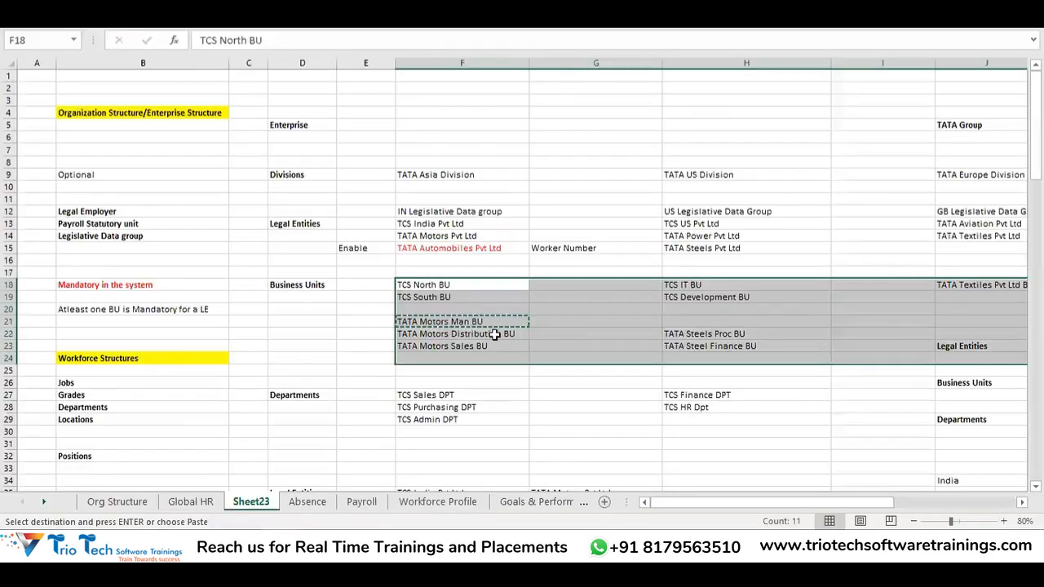
key(alt+Tab)
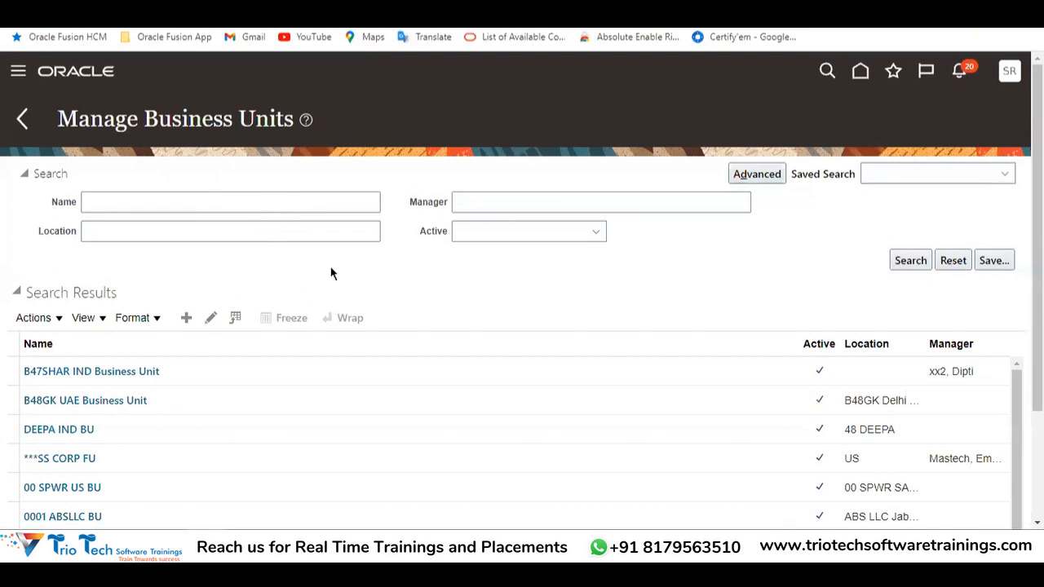
Start a new business unit in Oracle and paste TATA Motors Man BU as its name.
scroll(186, 113, down, 2)
scroll(186, 114, up, 2)
click(186, 318)
click(186, 174)
key(ctrl+v)
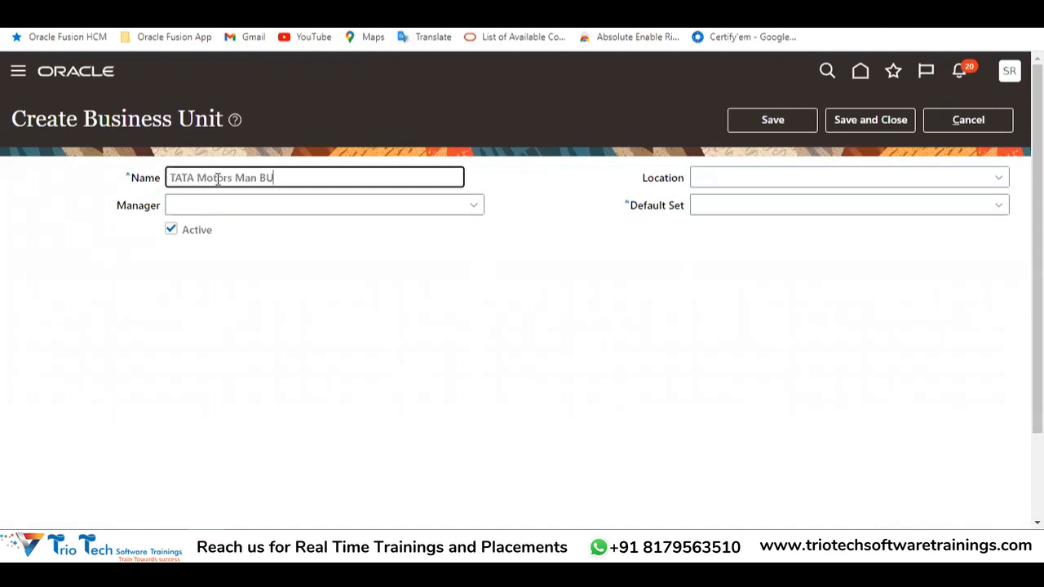
Search the reference data sets for Common, set the Default Set to COMMON (Common Set), and save and close TATA Motors Man BU.
click(1001, 206)
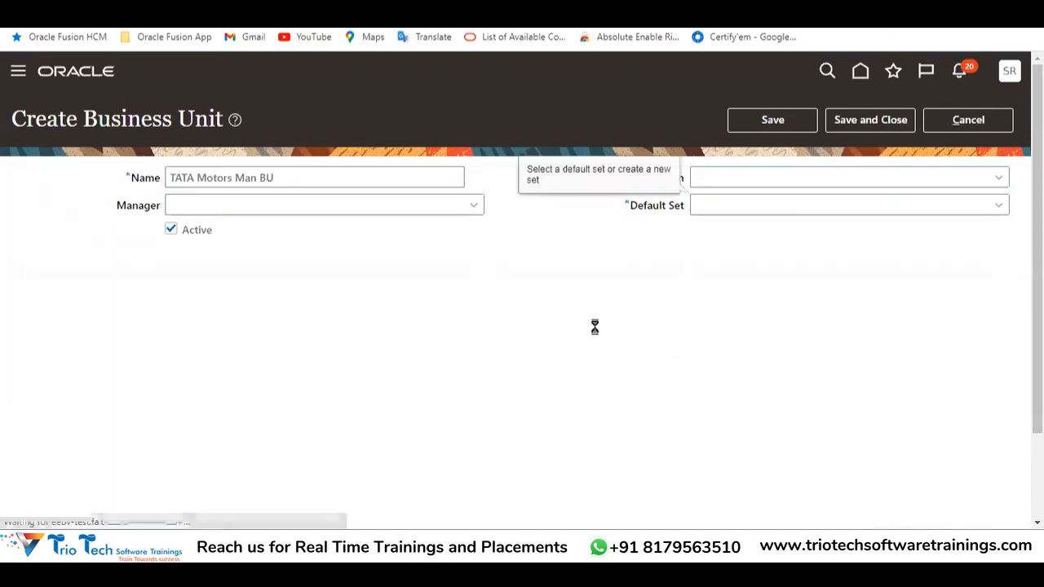
click(409, 461)
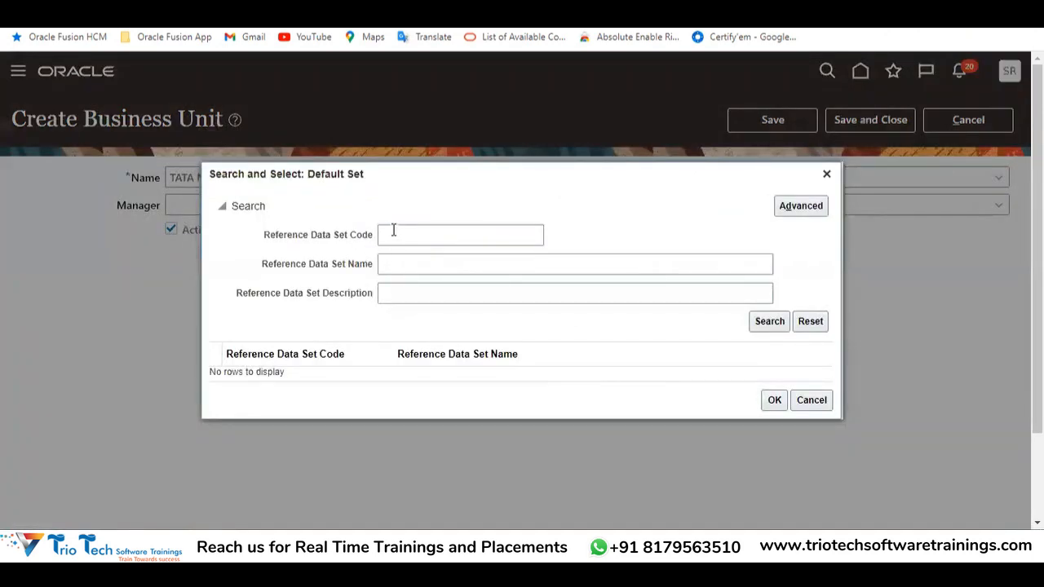
click(412, 240)
text(Common)
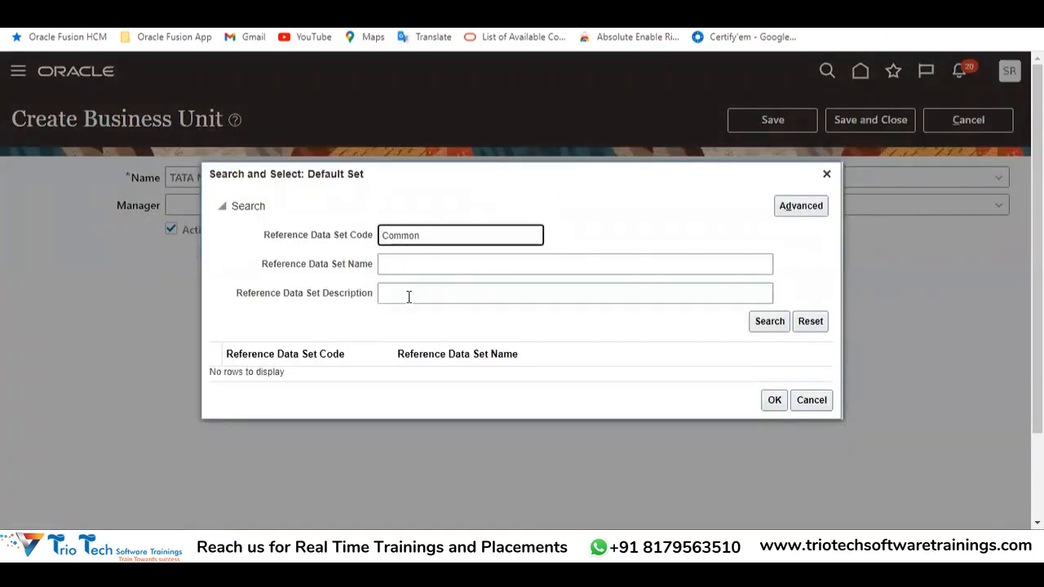
key(Return)
click(263, 381)
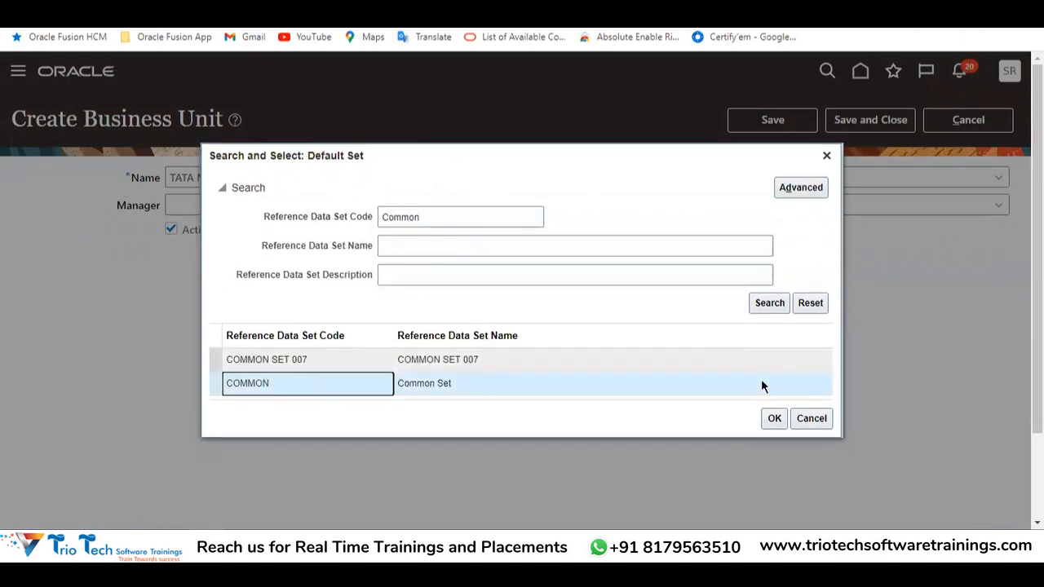
click(774, 420)
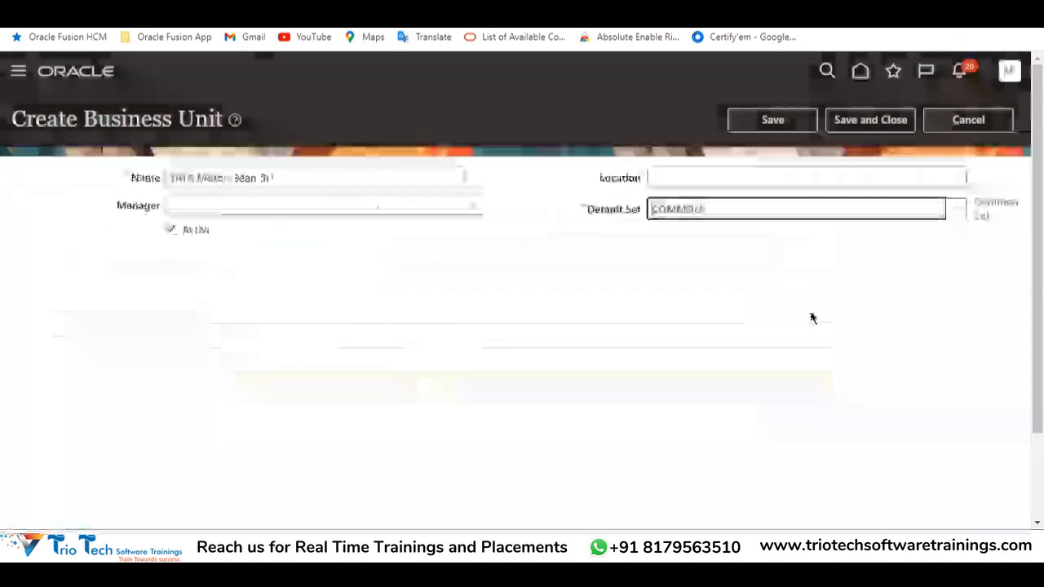
click(874, 122)
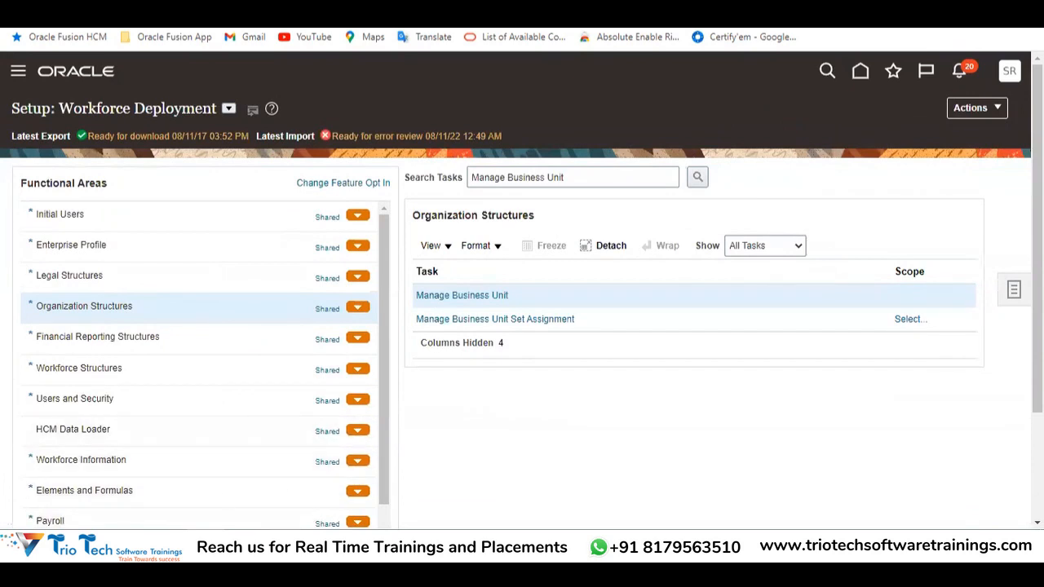
Switch to Excel and review the Manage Business Unit and Manage Business Unit Set Assignment tasks on the Global HR sheet.
click(213, 483)
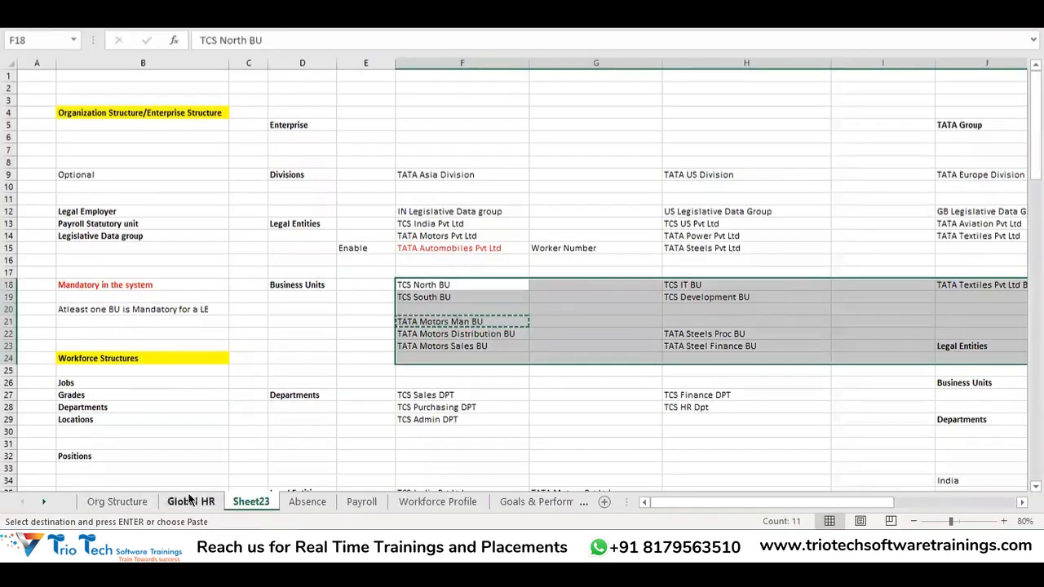
click(188, 499)
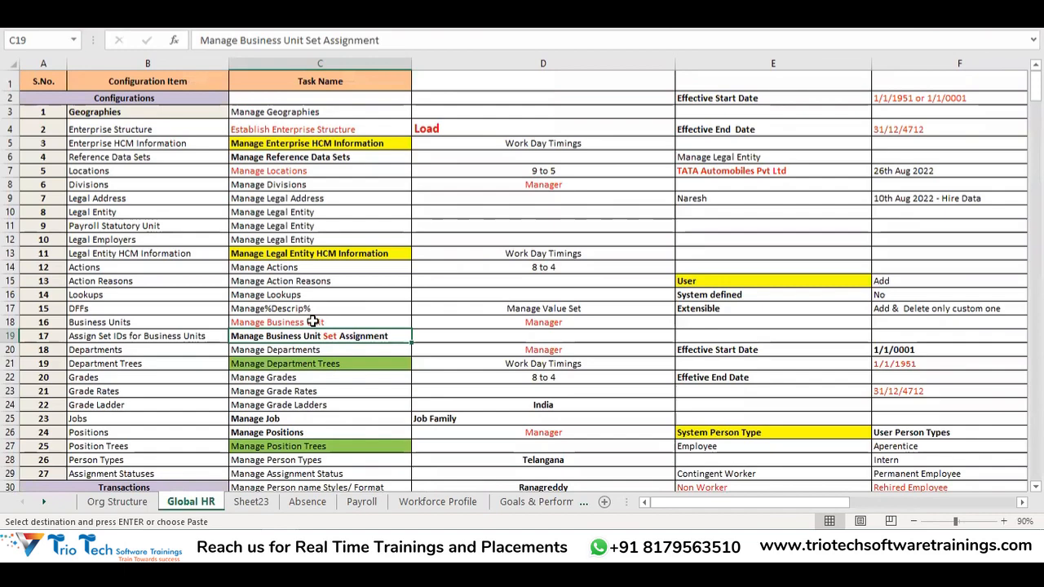
click(313, 322)
click(310, 338)
scroll(436, 282, down, 2)
scroll(335, 273, up, 2)
Return to Oracle and open the scope of Manage Business Unit Set Assignment, applying Select and Add for the business unit.
click(206, 546)
click(487, 320)
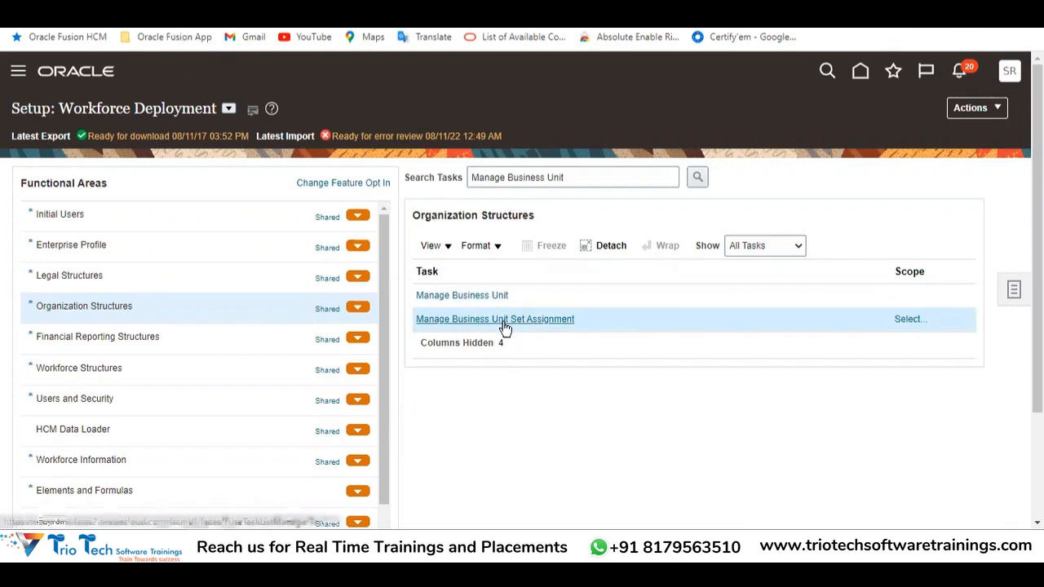
click(903, 323)
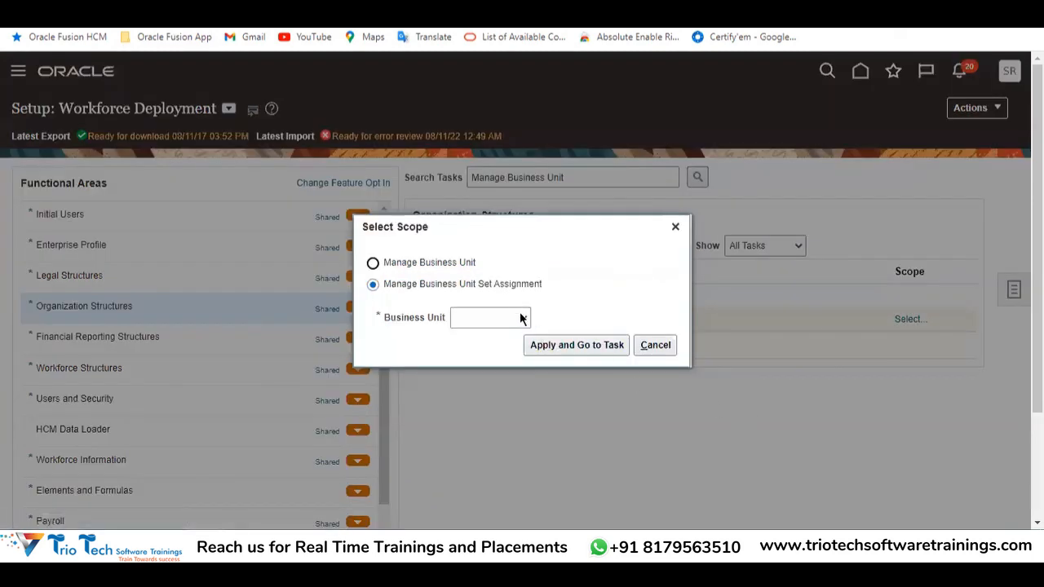
click(520, 318)
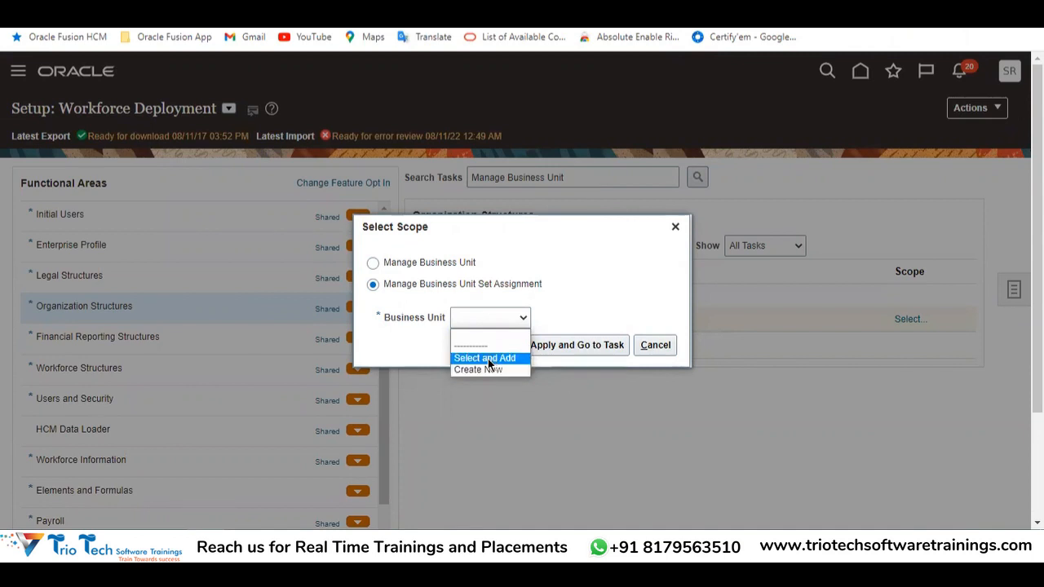
click(488, 359)
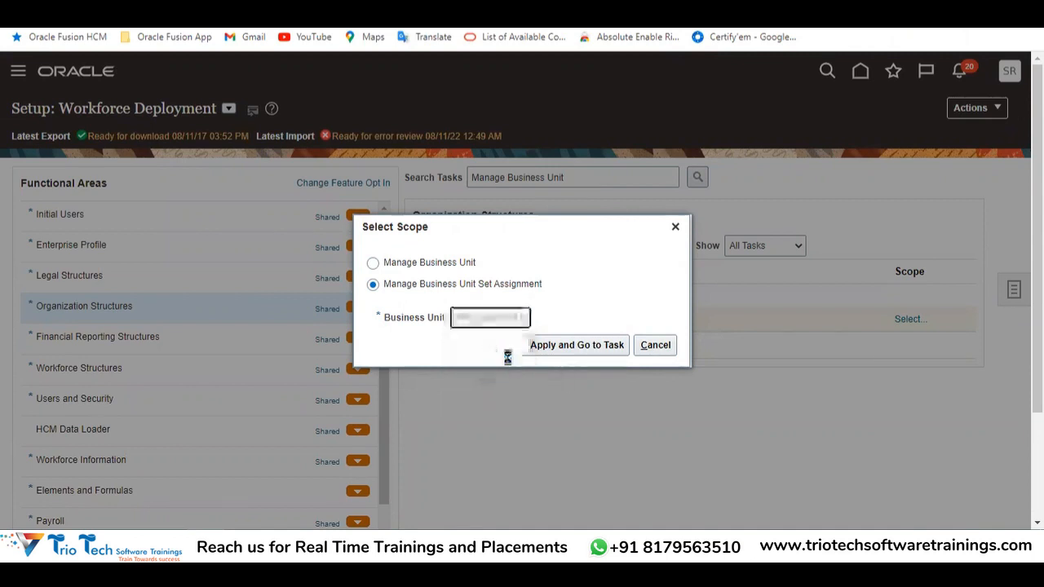
click(545, 345)
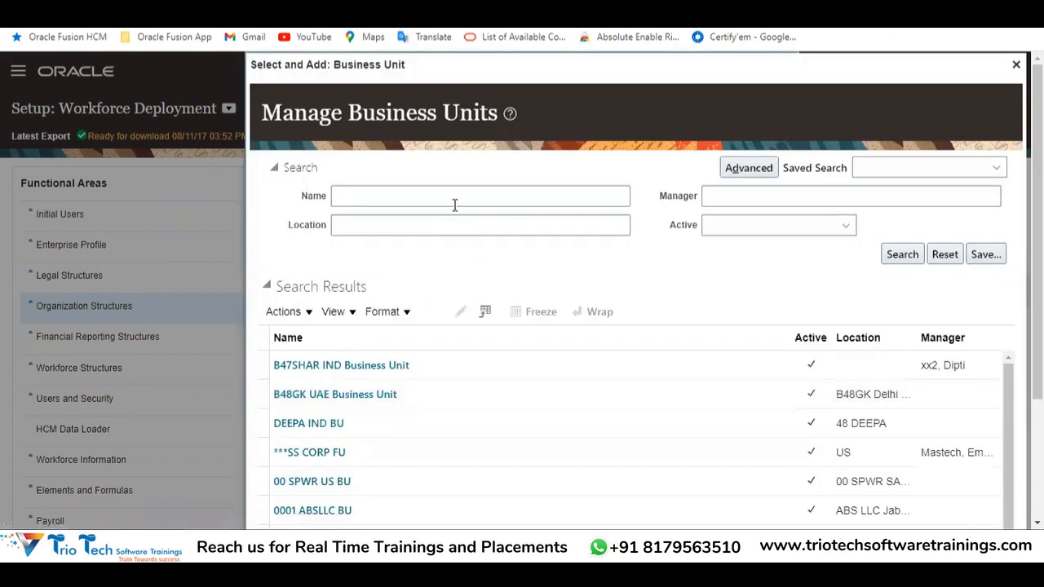
Search the business units for TCS, select TCS North BU, and save and close to open its set assignments.
click(451, 197)
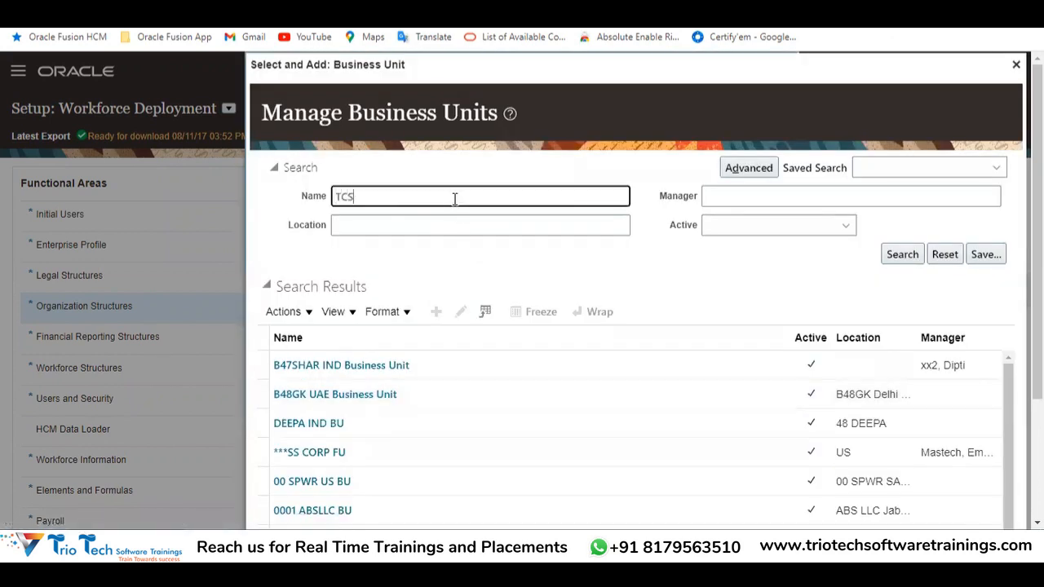
click(902, 254)
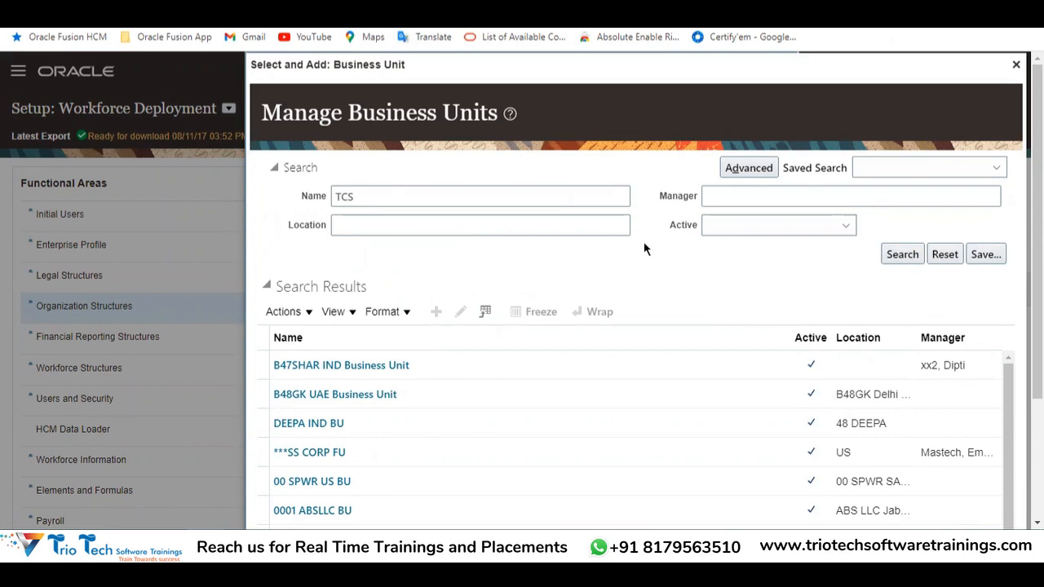
scroll(664, 278, down, 2)
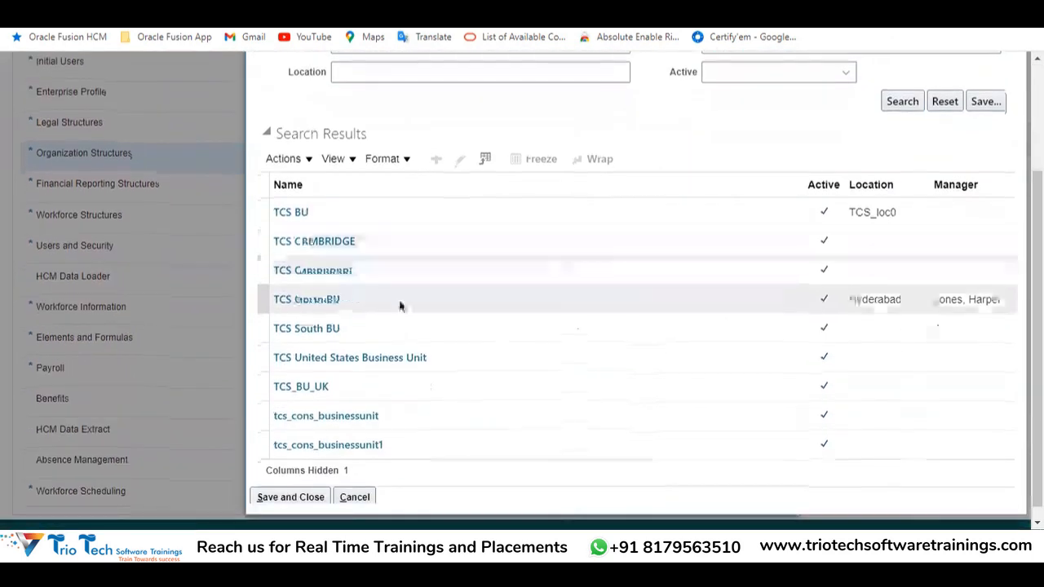
click(333, 305)
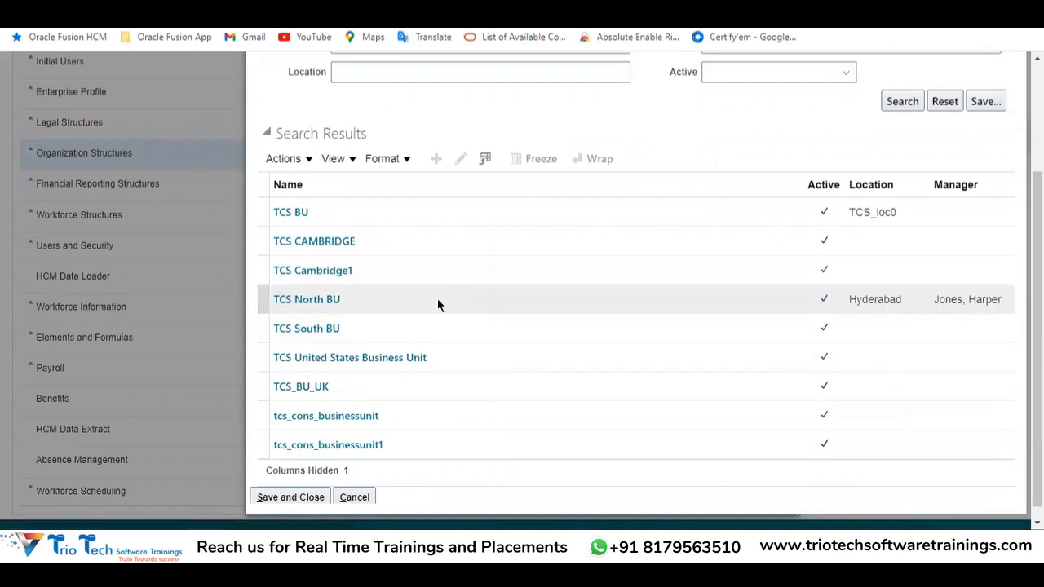
scroll(377, 316, up, 1)
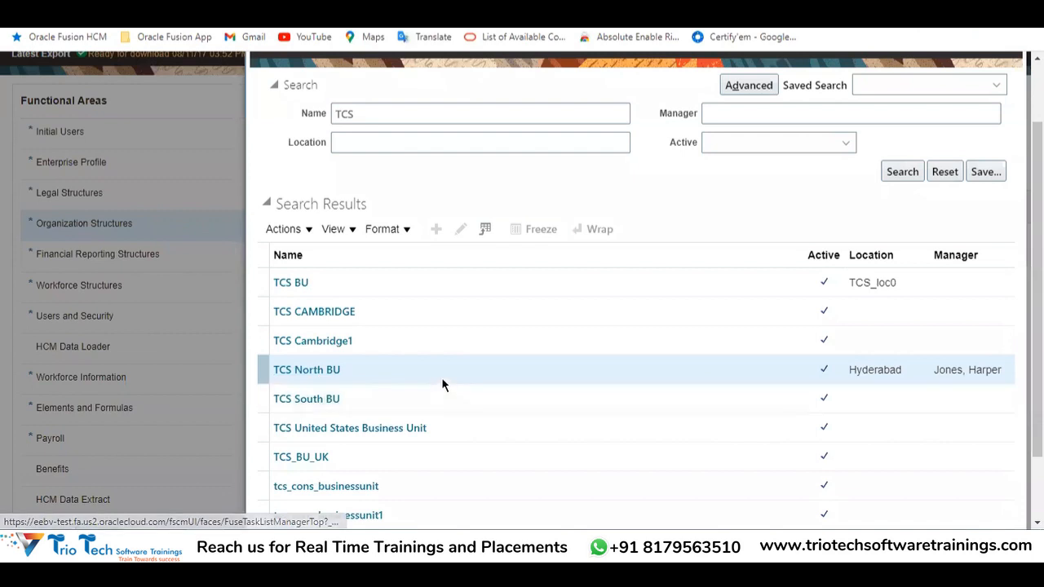
scroll(570, 432, down, 1)
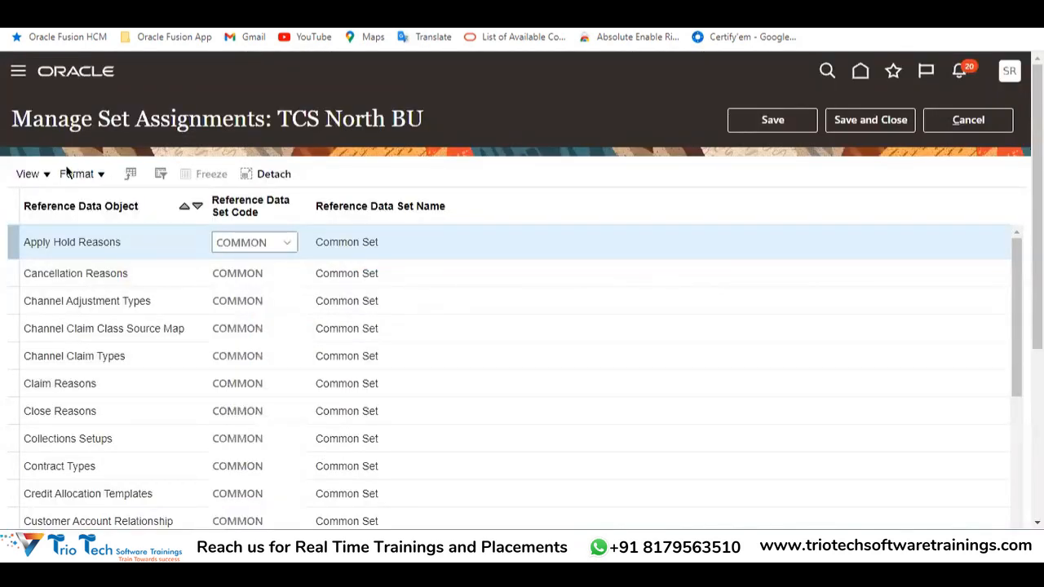
Examine the TCS North BU set assignments title and the list of reference data objects with their set codes.
drag(13, 124, 425, 119)
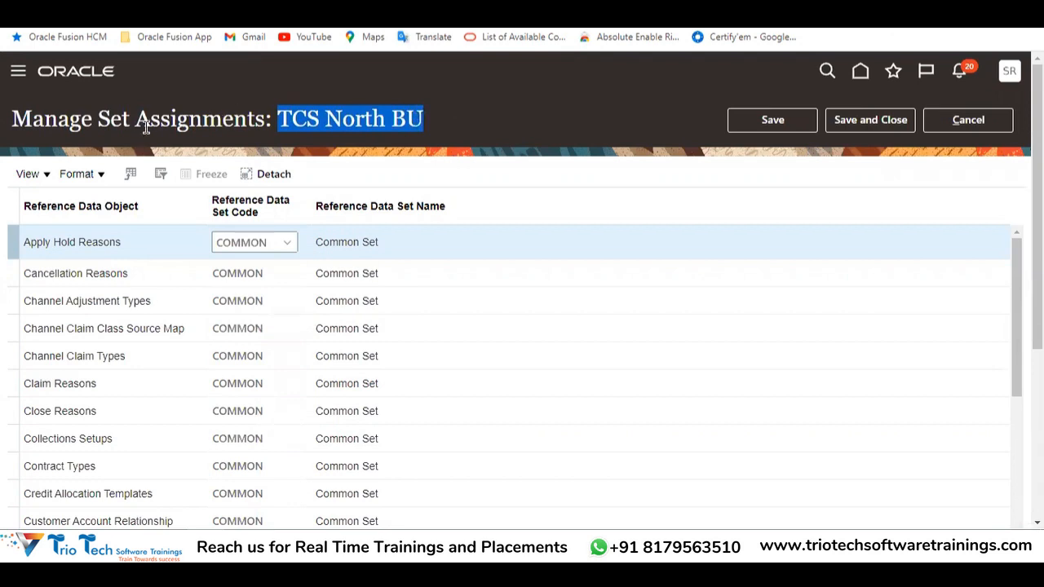
double_click(121, 115)
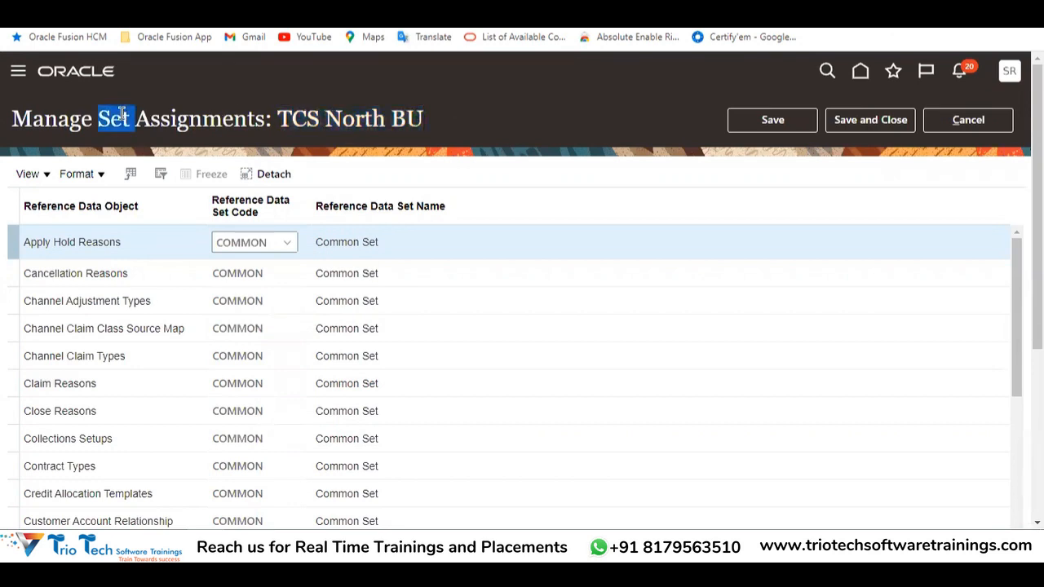
drag(296, 120, 431, 119)
scroll(117, 270, down, 1)
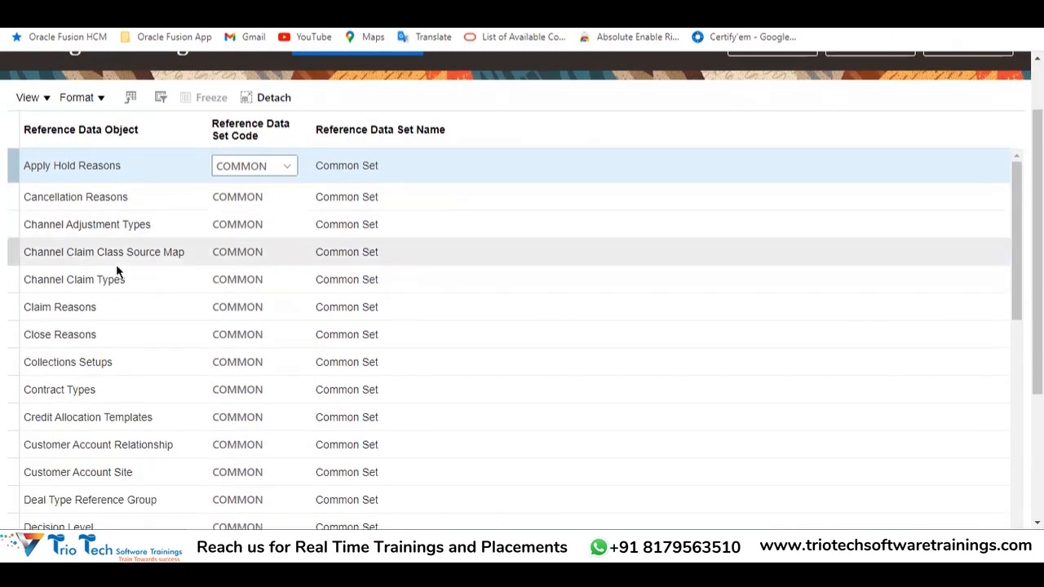
Look over the TCS North BU title and the reference data objects from Apply Hold Reasons through Dunning Plans.
scroll(84, 328, up, 1)
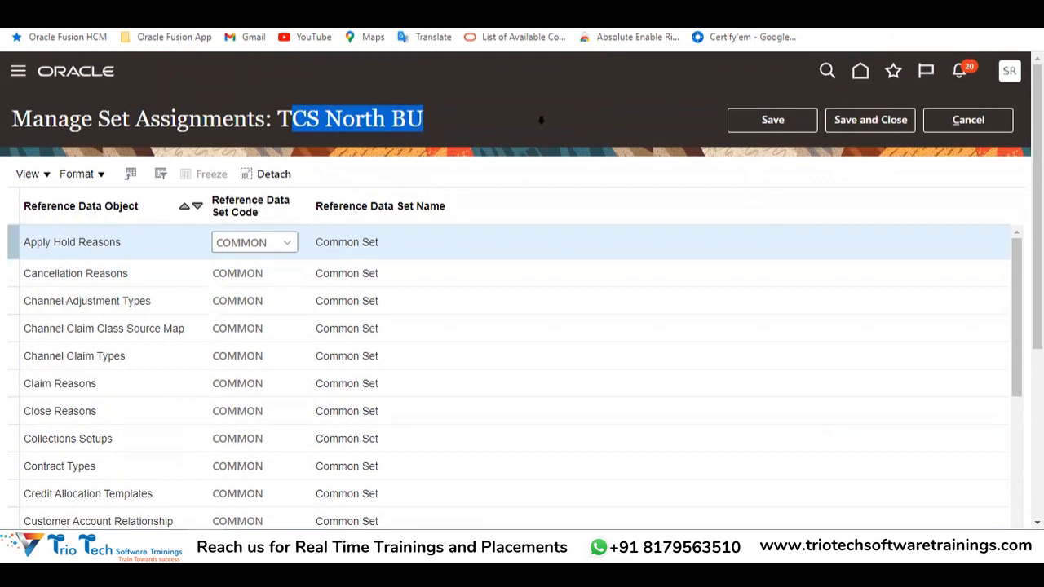
scroll(31, 124, down, 2)
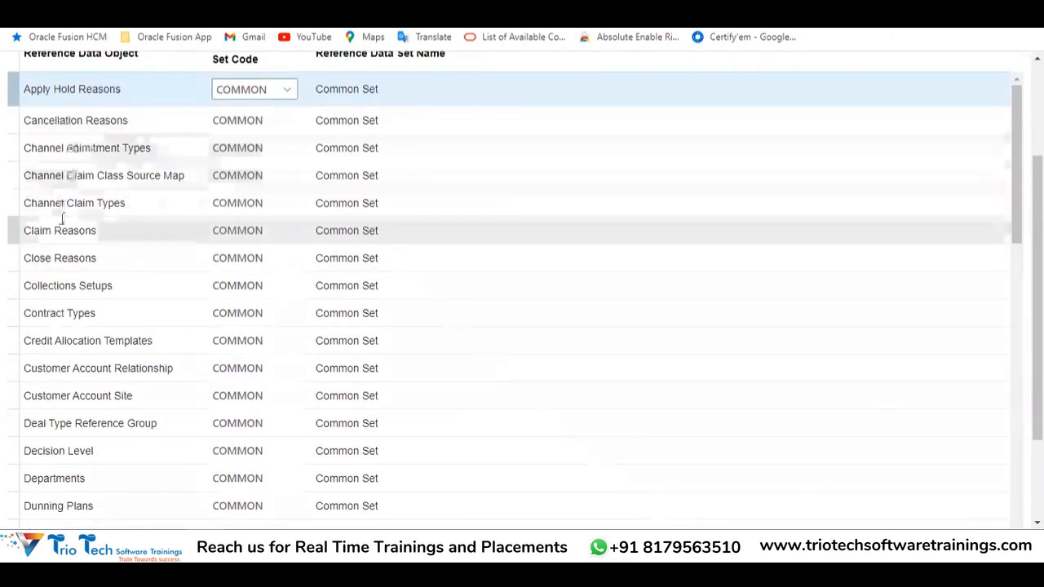
scroll(90, 241, down, 2)
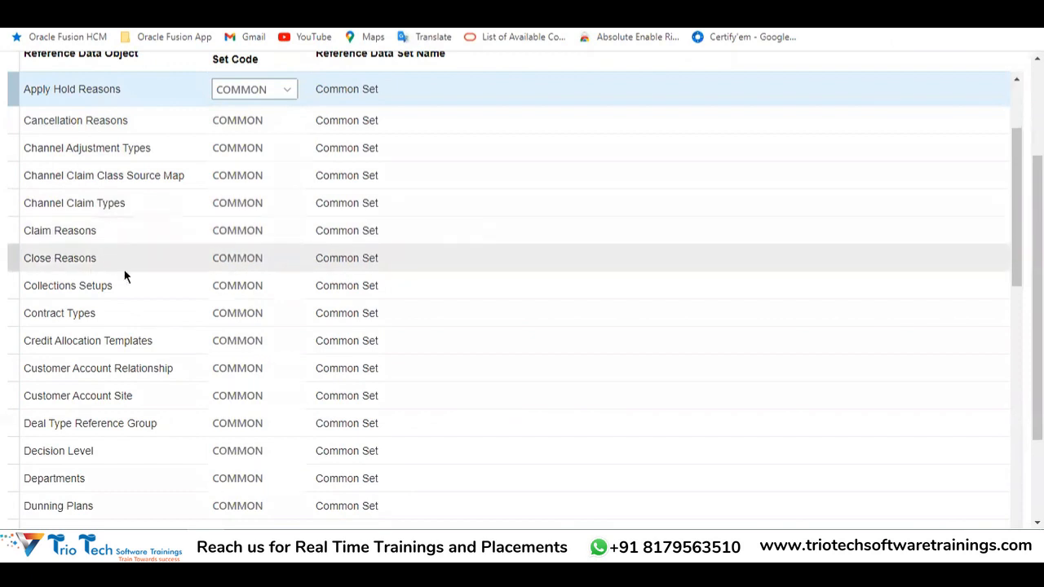
scroll(67, 275, up, 2)
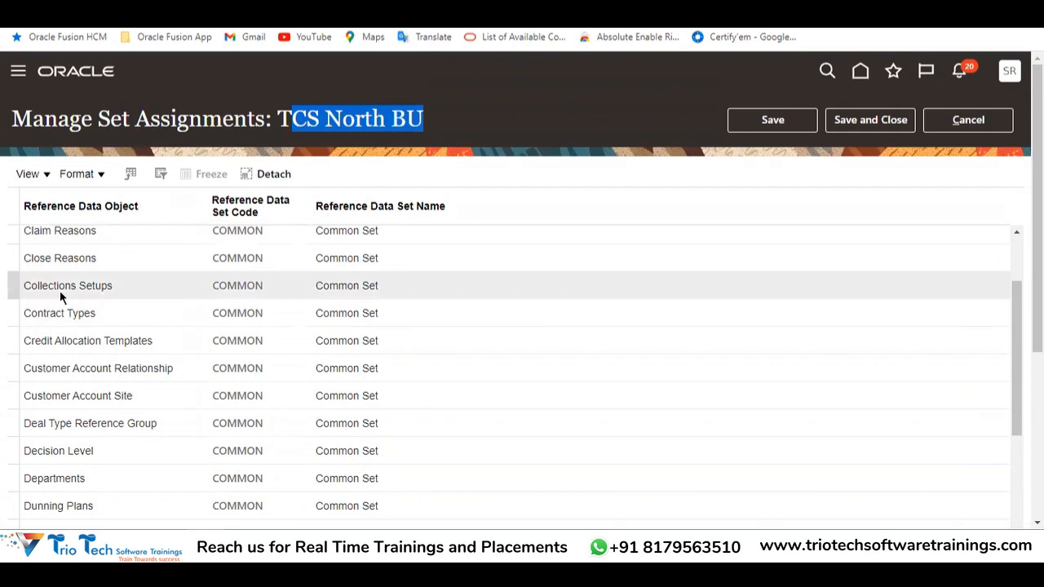
Switch to Excel and review the Jobs, Grades, Locations and Department reference data set types on Sheet23.
click(232, 503)
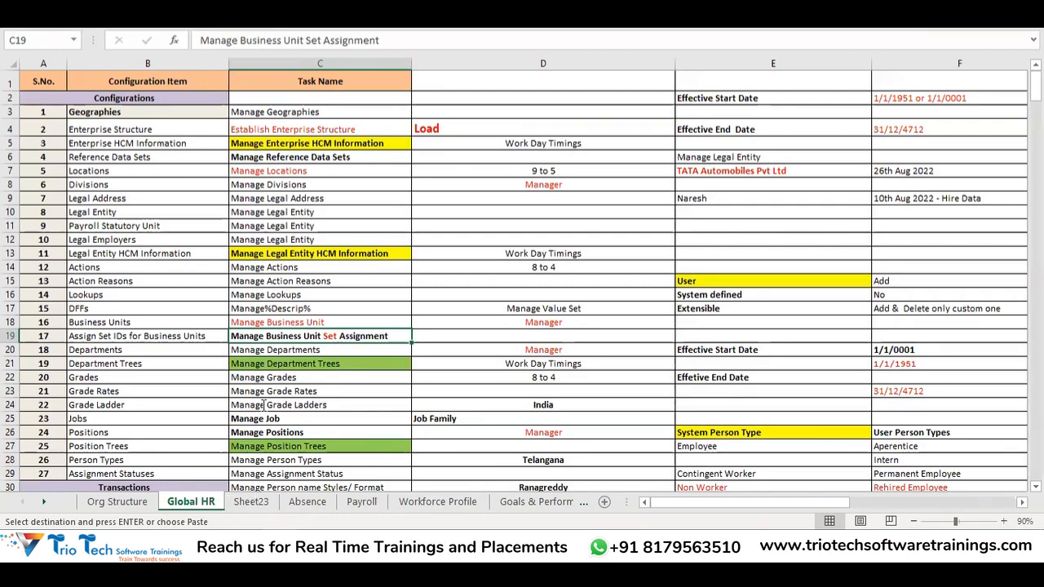
click(250, 502)
scroll(474, 302, down, 3)
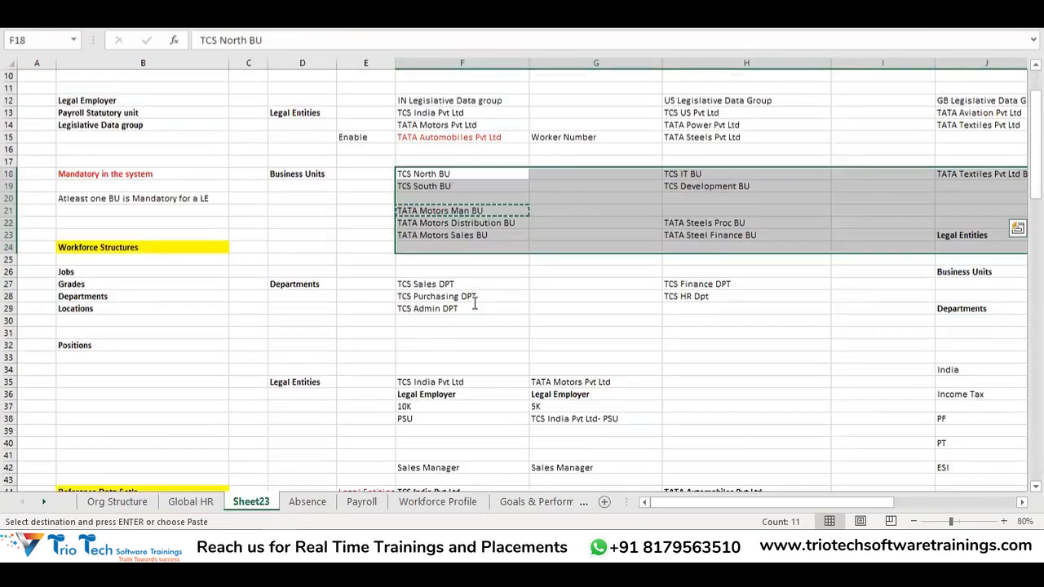
scroll(117, 233, down, 2)
scroll(250, 291, down, 5)
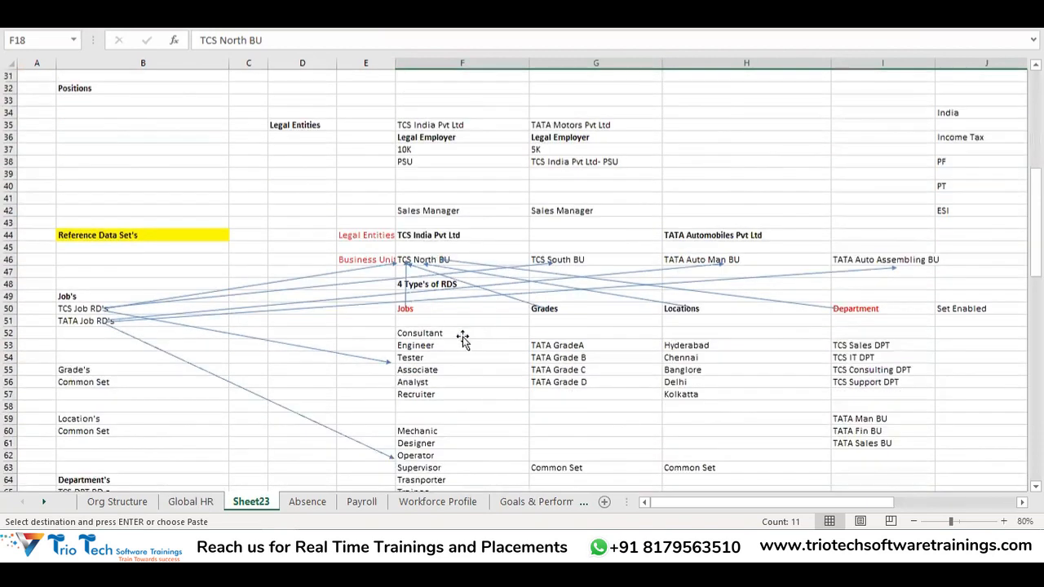
click(453, 315)
click(581, 315)
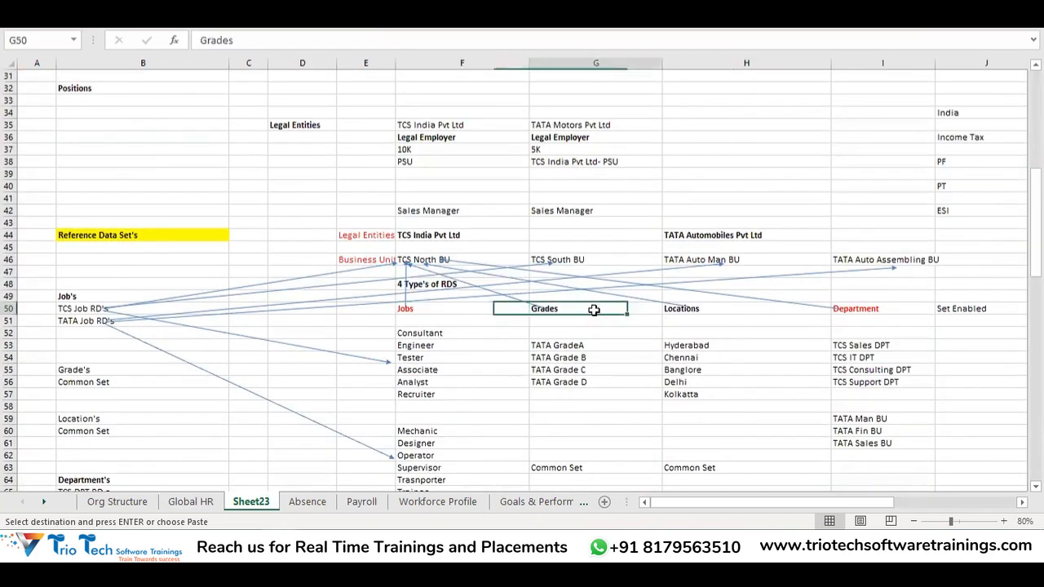
click(718, 314)
click(864, 311)
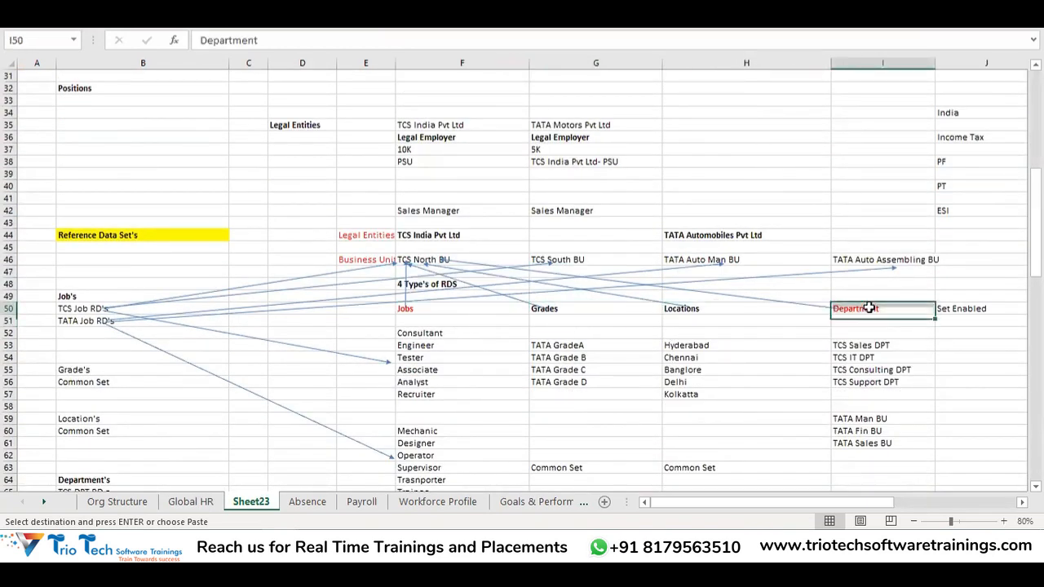
scroll(788, 305, down, 2)
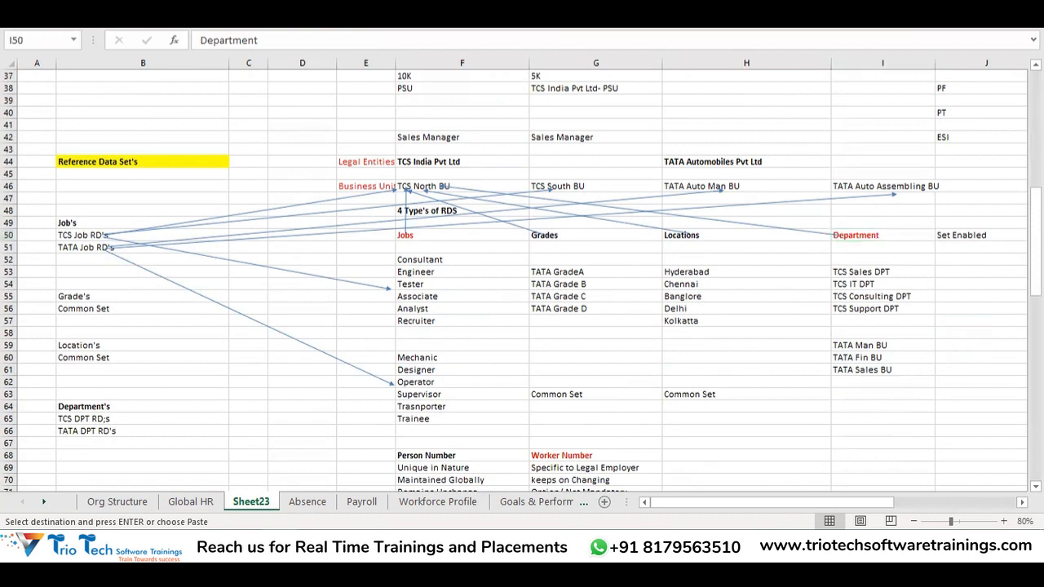
Return to Oracle and locate the Departments, Grades, Jobs and Locations objects in the TCS North BU set assignments.
key(alt+Tab)
scroll(130, 367, down, 1)
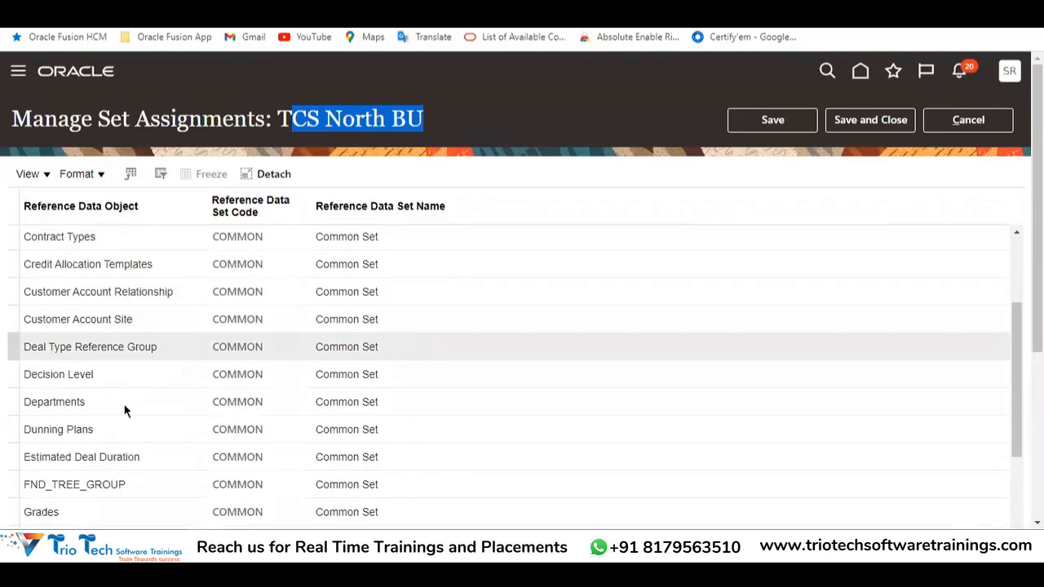
double_click(49, 403)
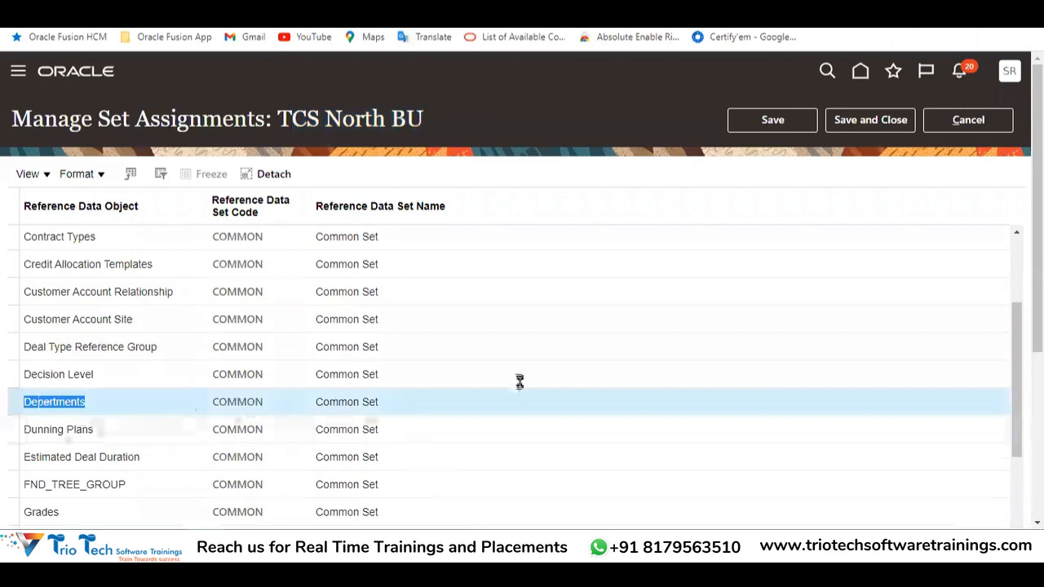
scroll(319, 272, down, 3)
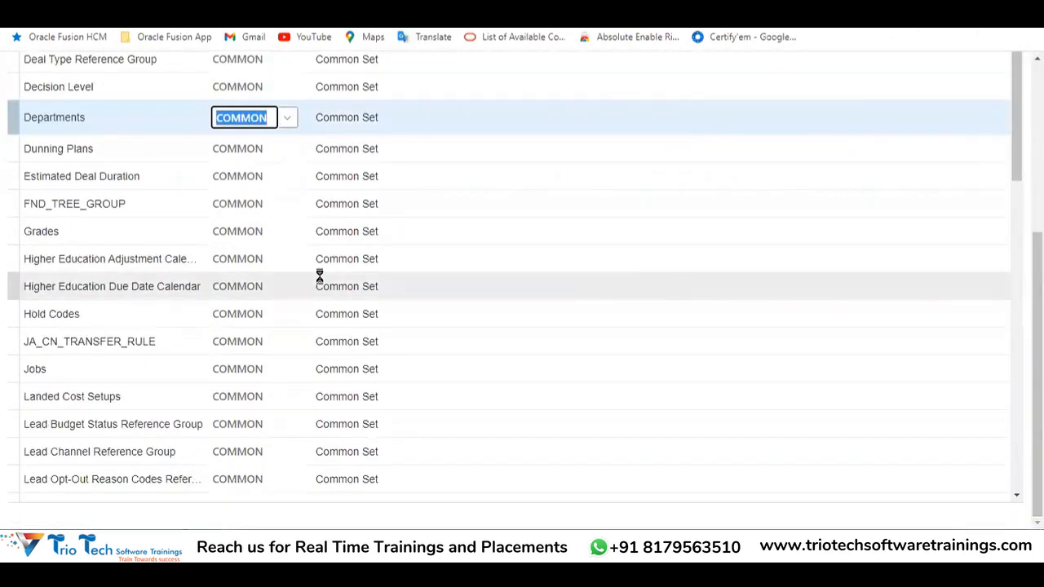
click(44, 231)
double_click(44, 232)
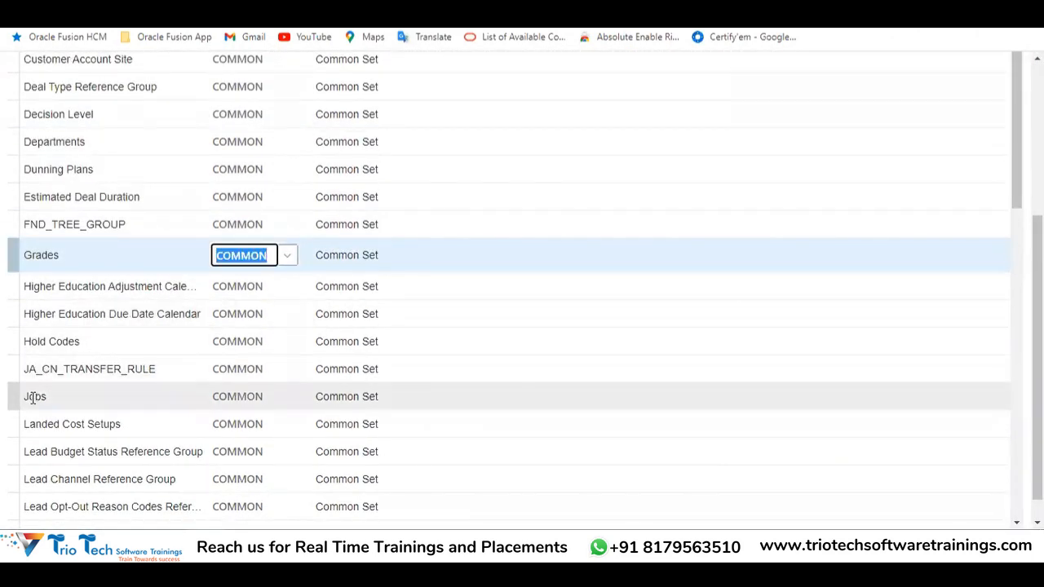
click(33, 398)
double_click(32, 397)
scroll(133, 364, down, 4)
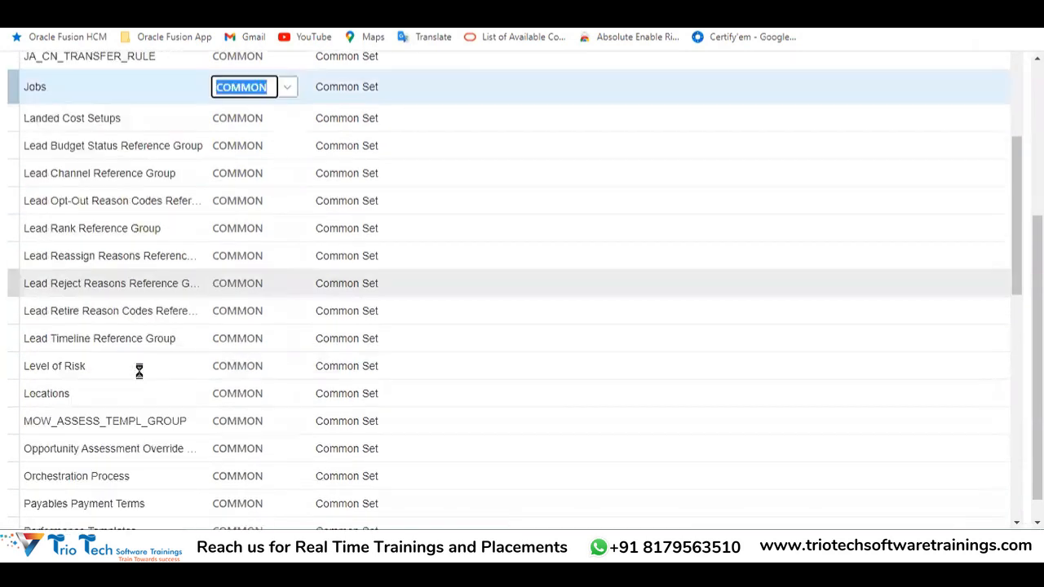
click(59, 393)
double_click(57, 392)
scroll(147, 354, up, 7)
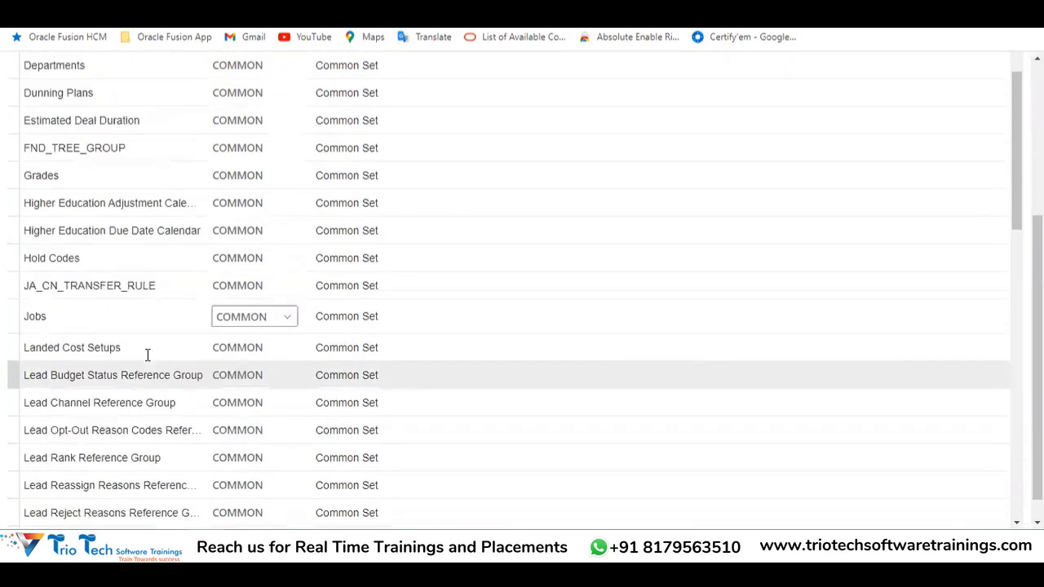
scroll(85, 405, up, 5)
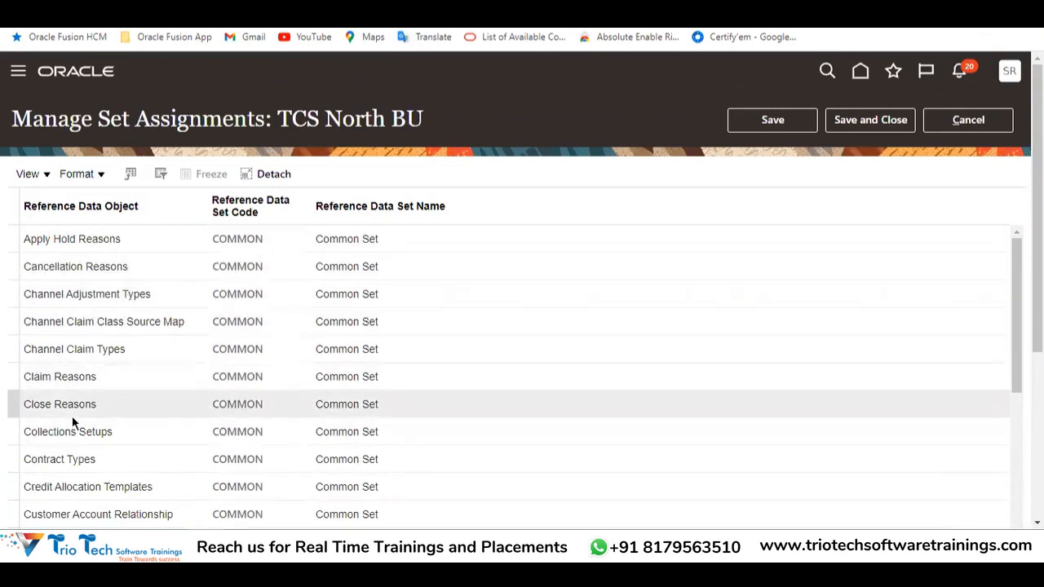
Examine the other reference data objects in the list, including Project Rates, Receivables Accounting Rules and Receivables Aging Buckets.
scroll(97, 399, down, 3)
scroll(126, 359, down, 5)
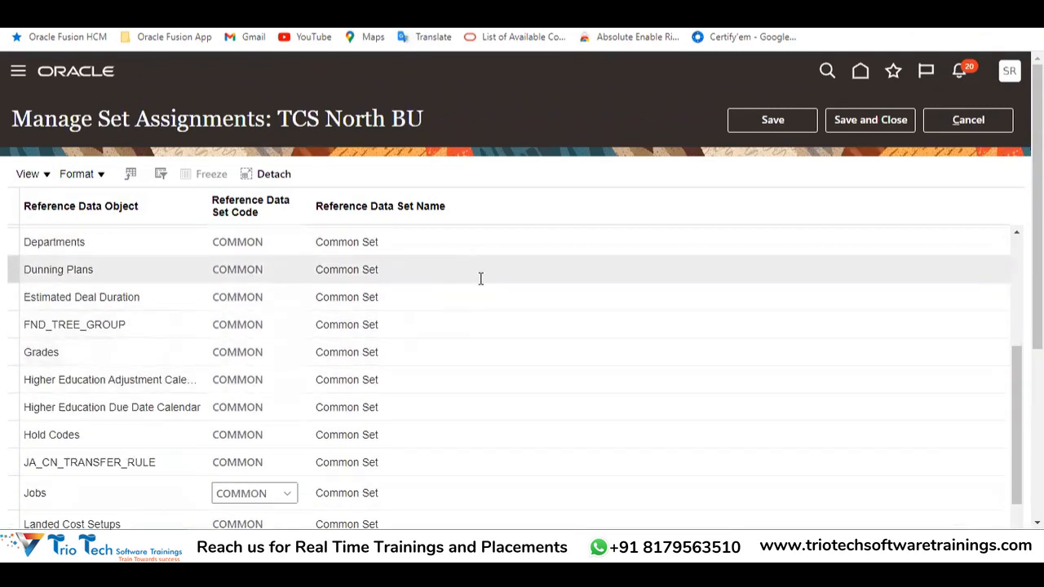
scroll(585, 244, down, 2)
scroll(109, 328, down, 3)
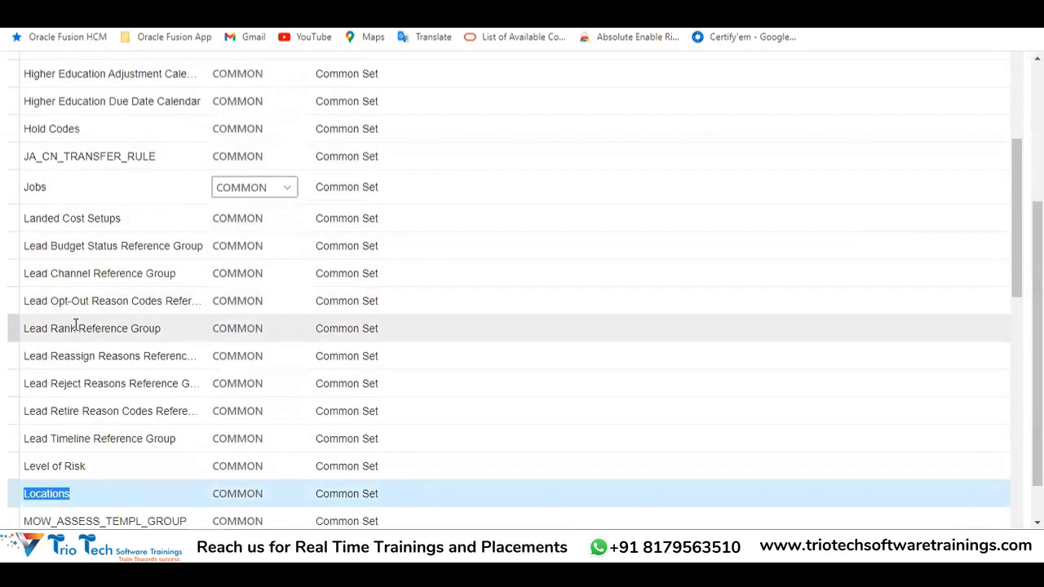
scroll(58, 435, down, 3)
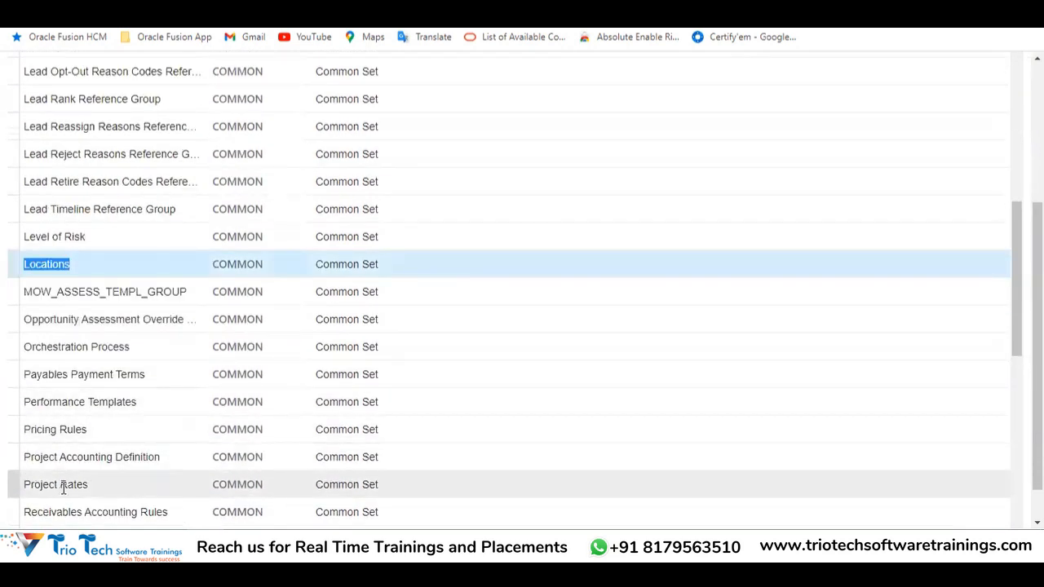
scroll(46, 442, down, 1)
drag(41, 407, 100, 403)
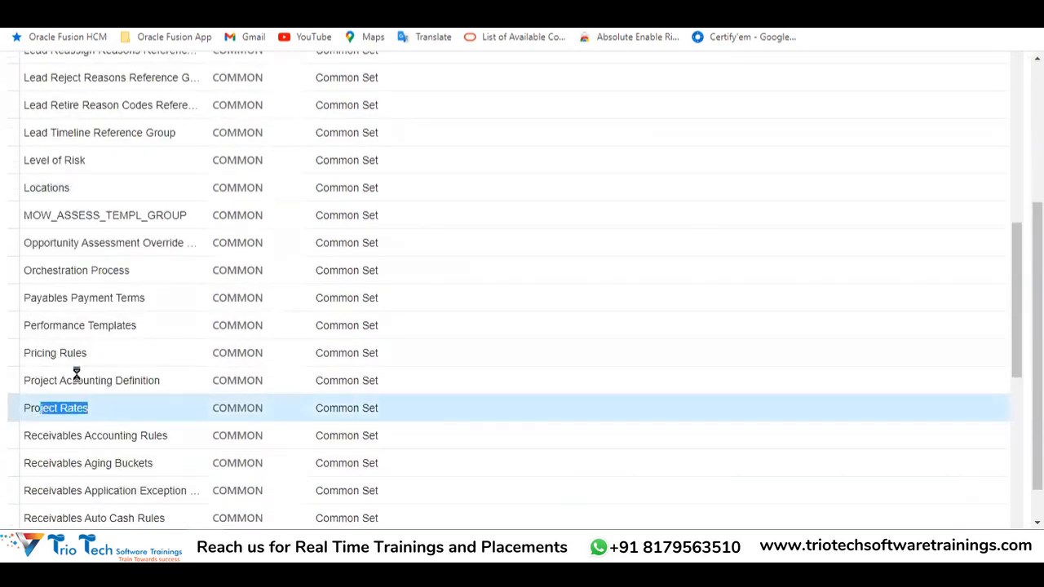
scroll(40, 438, down, 3)
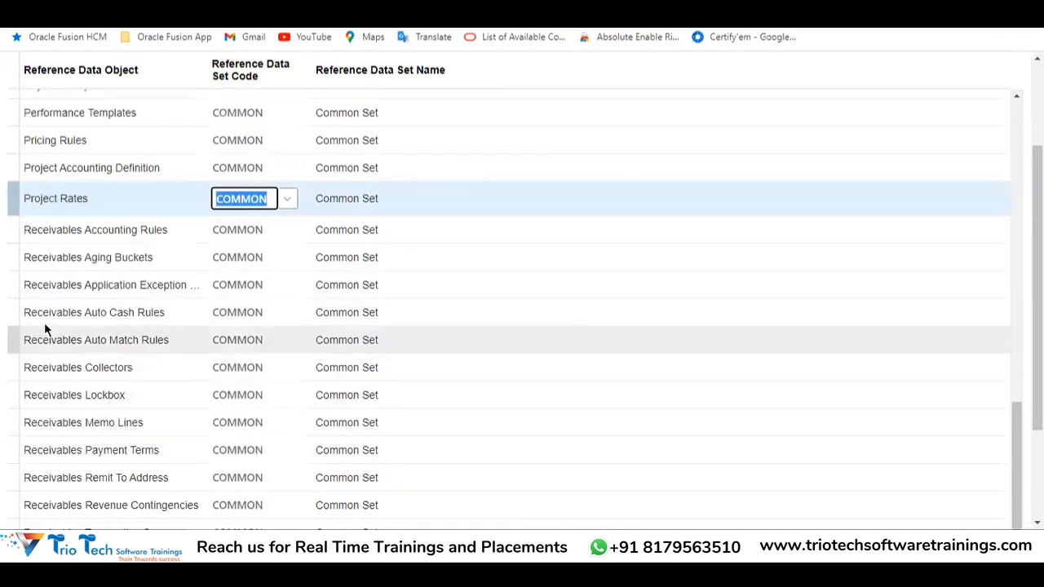
drag(47, 231, 155, 218)
drag(43, 256, 85, 256)
scroll(99, 416, up, 10)
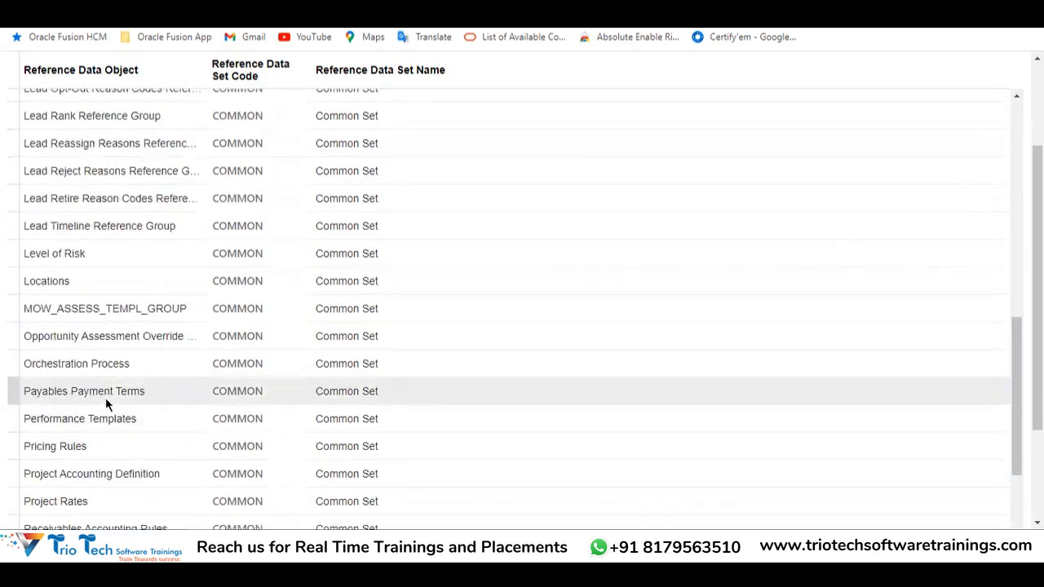
scroll(375, 325, up, 5)
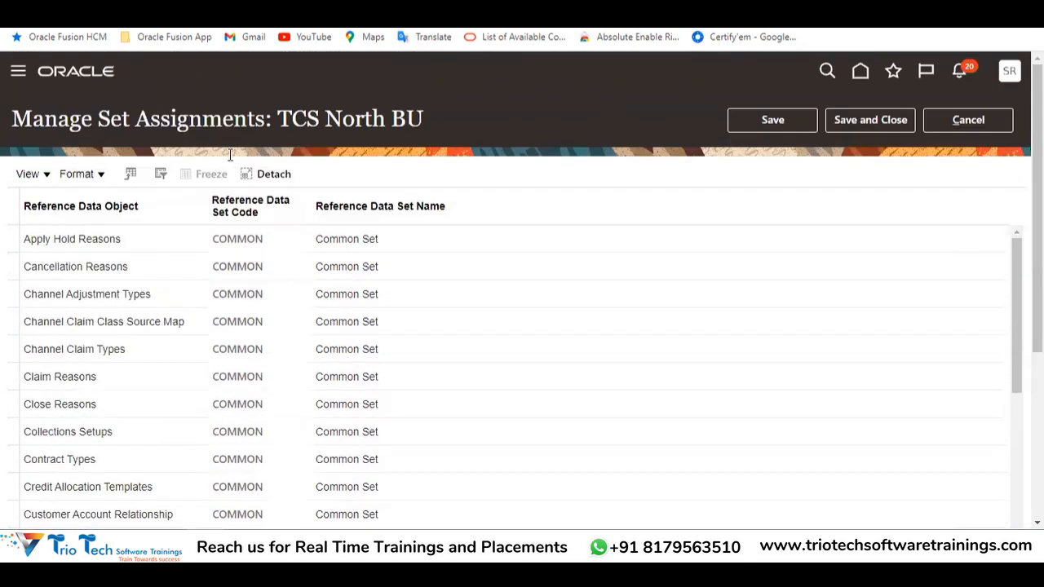
Highlight the TCS North BU title and switch to Excel to select the Jobs, Grades, Locations and Department headings.
drag(285, 118, 422, 136)
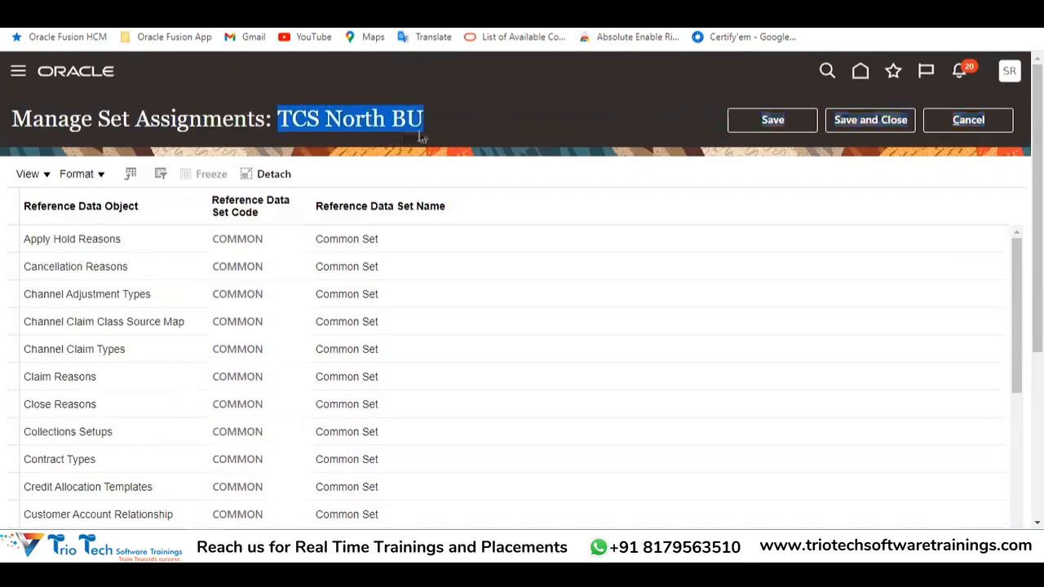
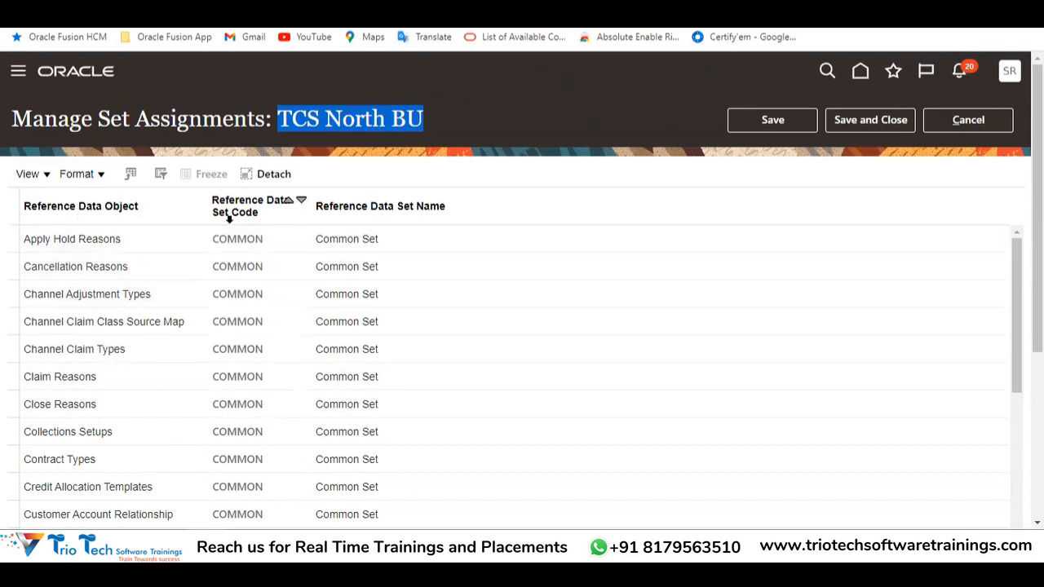
click(283, 547)
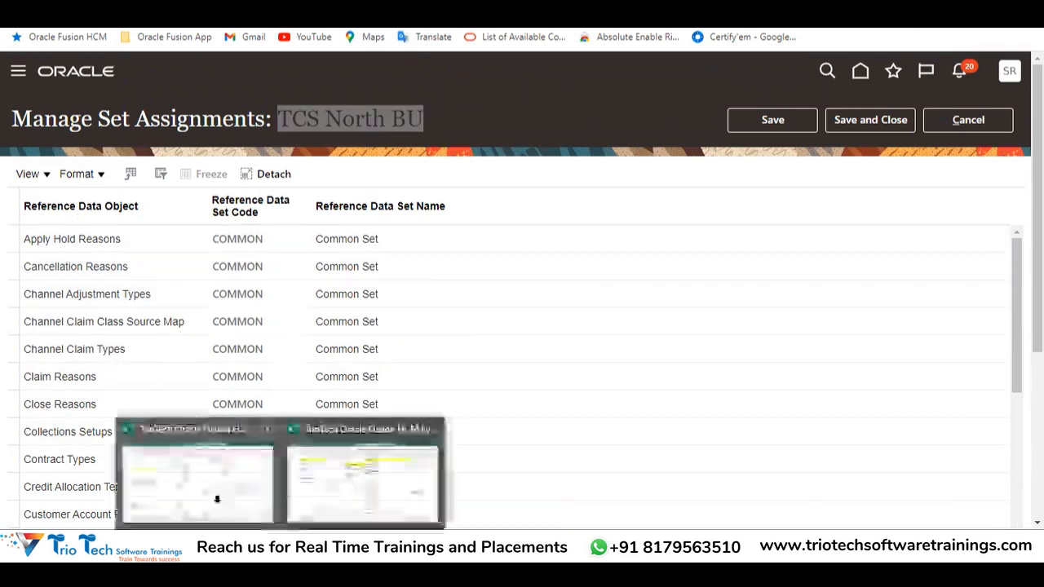
click(217, 499)
drag(457, 236, 862, 235)
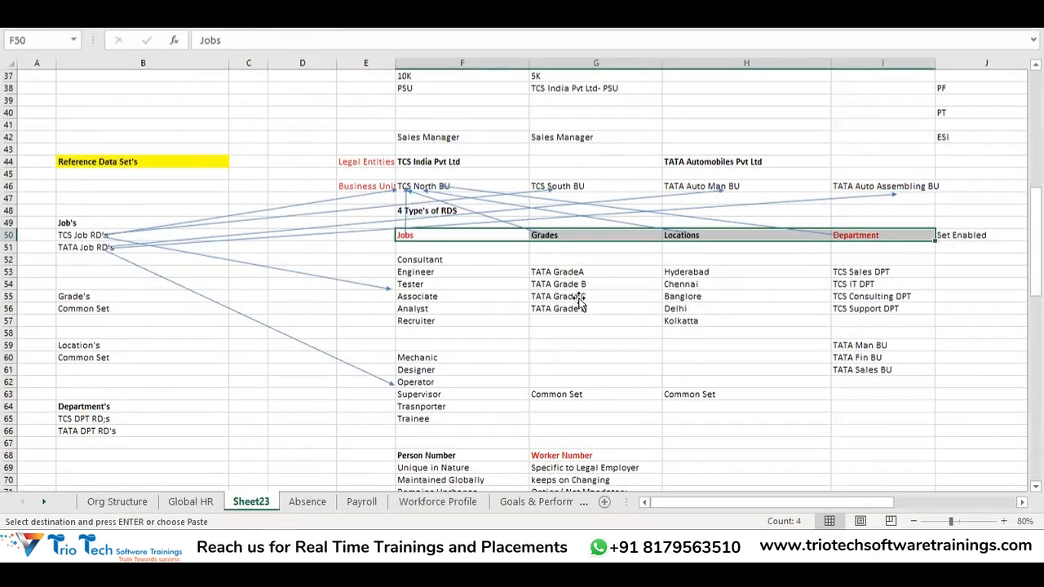
Return to Oracle and review the Manage Set Assignments title, the object list and the TCS North BU name.
key(alt+Tab)
drag(45, 120, 226, 117)
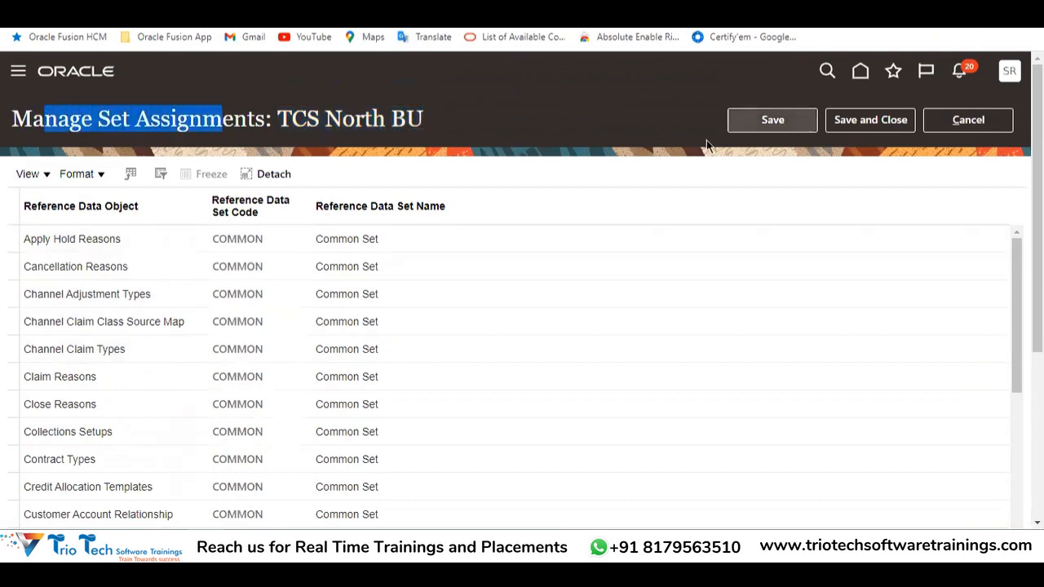
scroll(367, 303, down, 2)
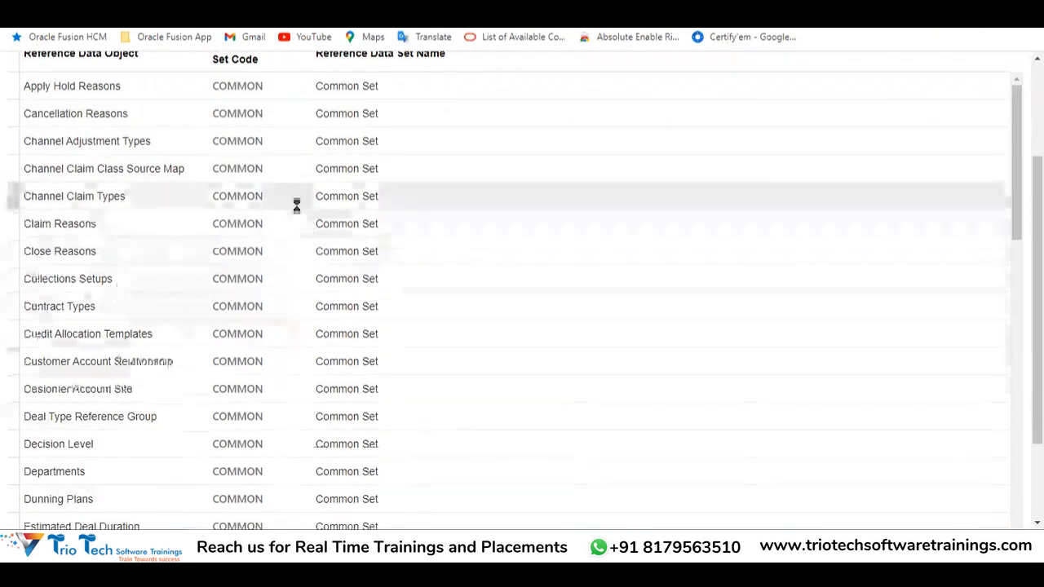
scroll(359, 301, down, 5)
scroll(366, 280, up, 7)
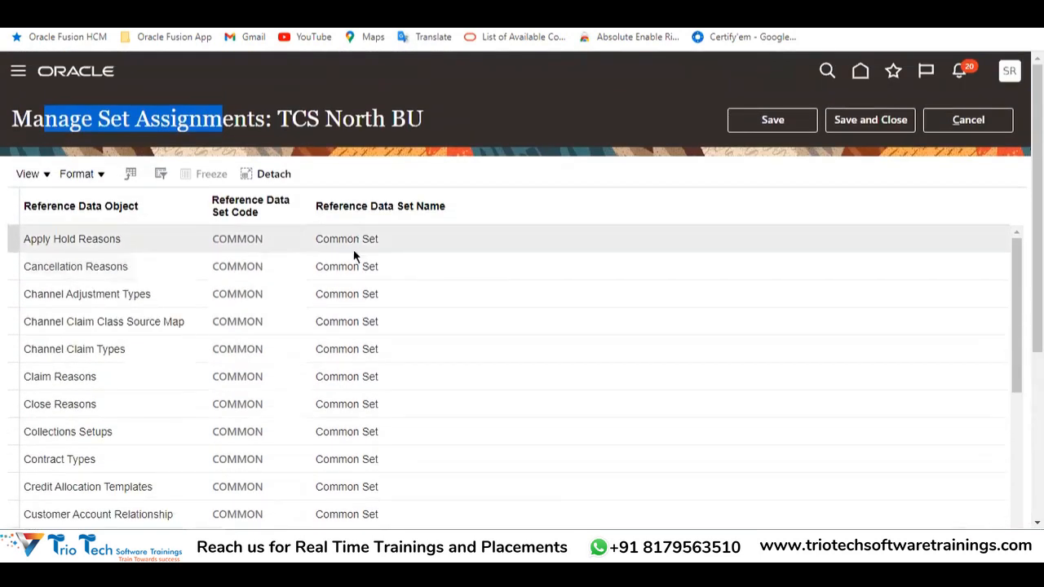
drag(278, 119, 385, 118)
drag(408, 119, 419, 106)
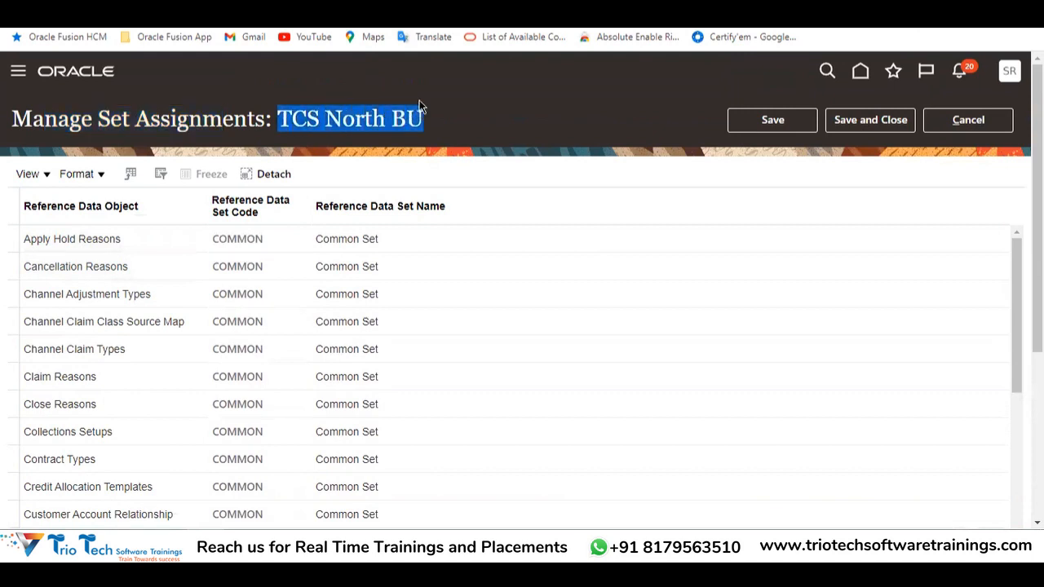
Examine the reference data object list and highlight the Set Assignments and TCS North BU wording in the page title.
key(alt+Tab)
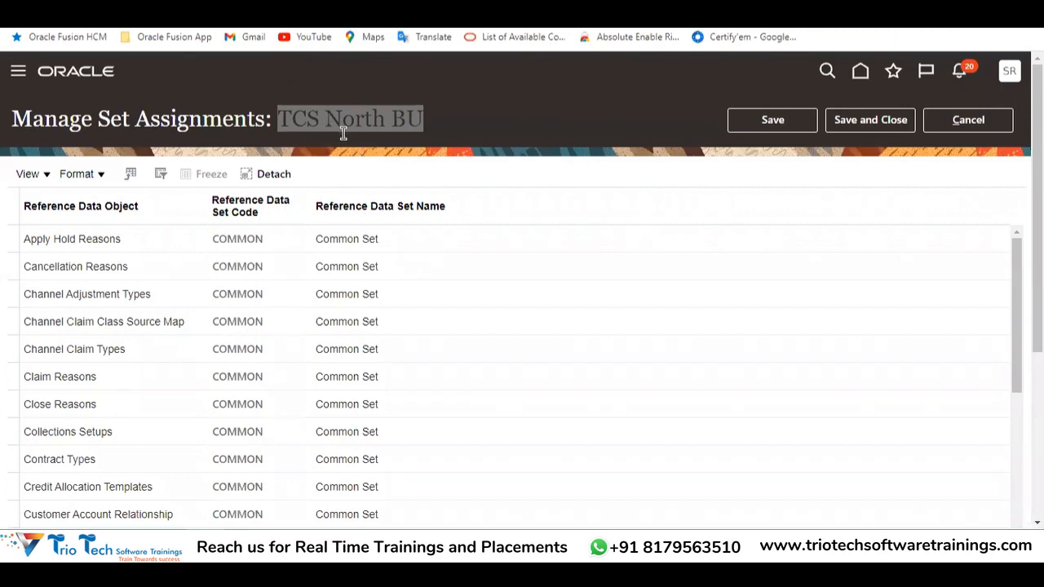
key(alt+Tab)
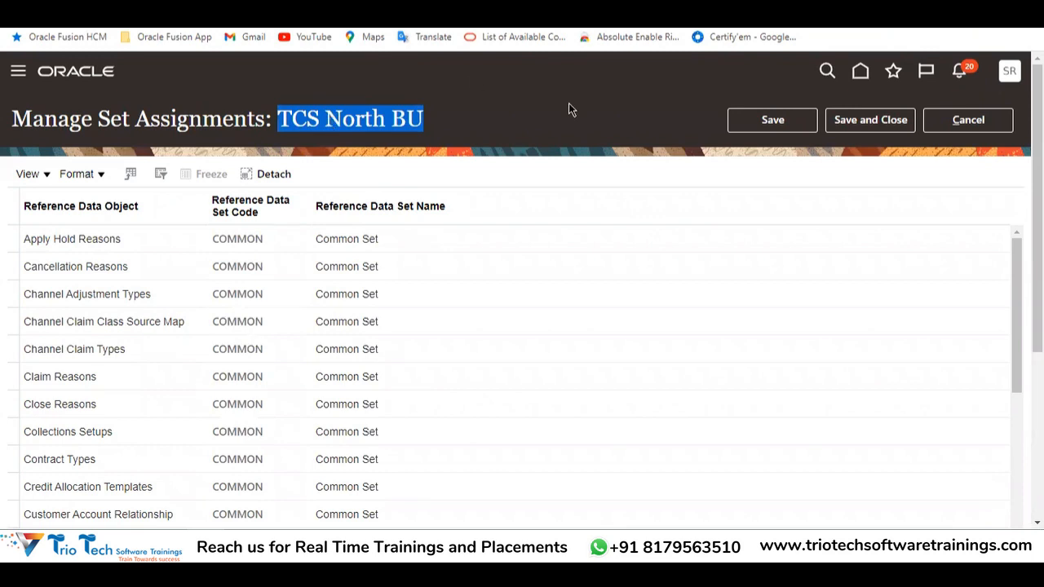
scroll(294, 396, down, 5)
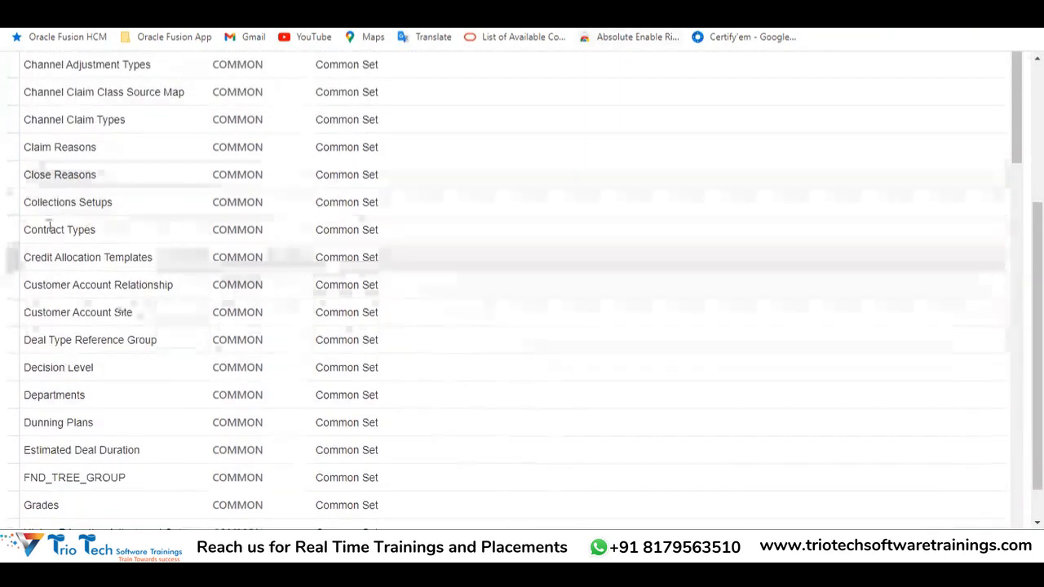
scroll(371, 228, up, 4)
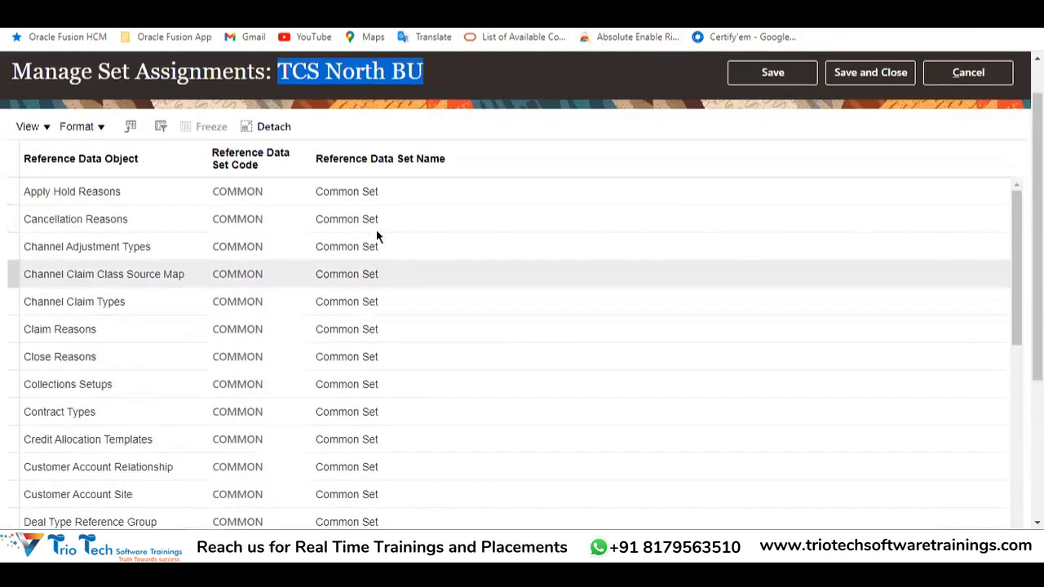
scroll(376, 231, up, 1)
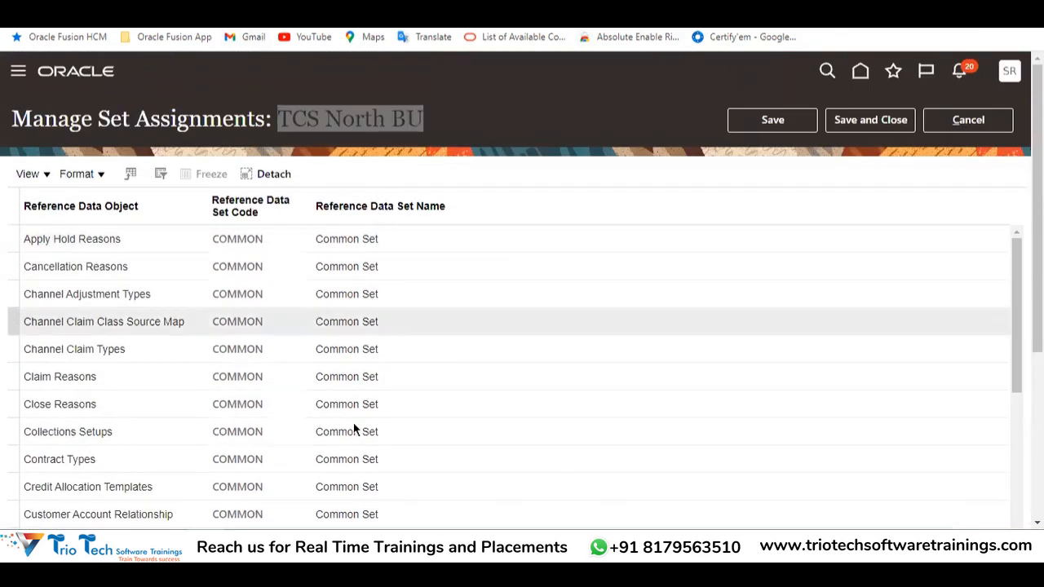
double_click(357, 120)
drag(96, 121, 230, 119)
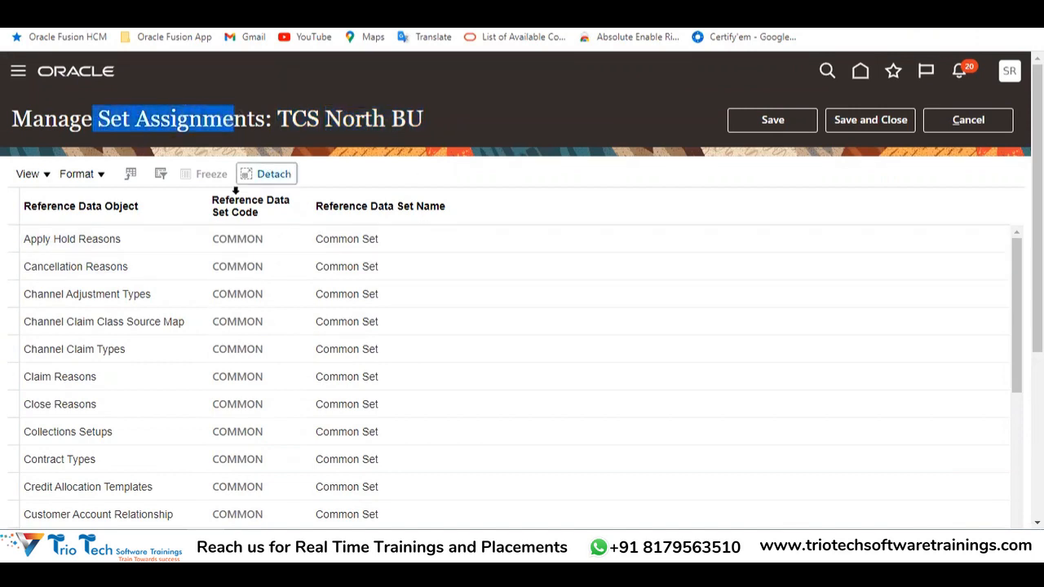
drag(280, 119, 394, 125)
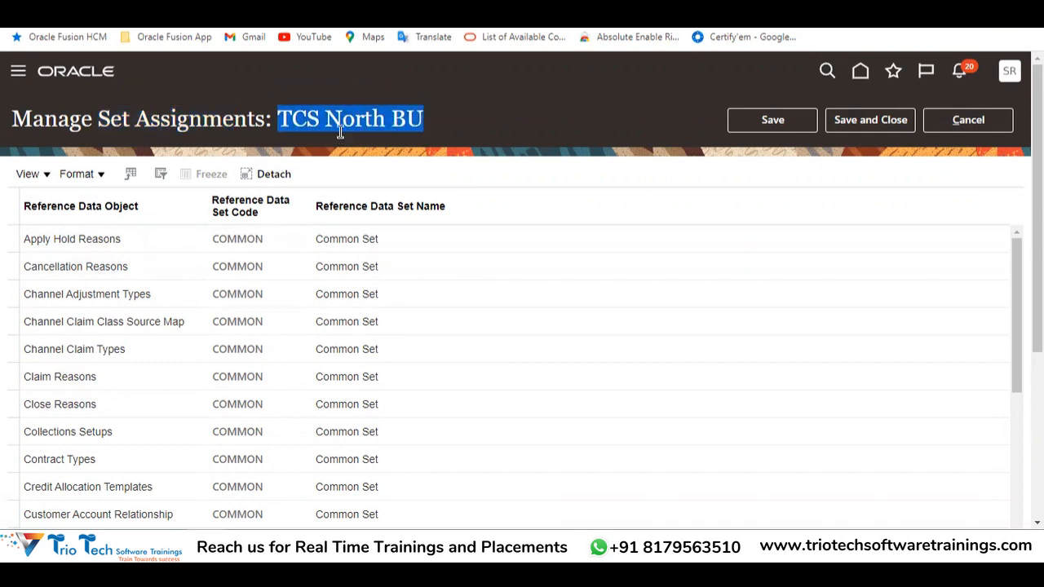
Search the reference data sets for the Departments object by the set name TATA.
scroll(99, 254, down, 2)
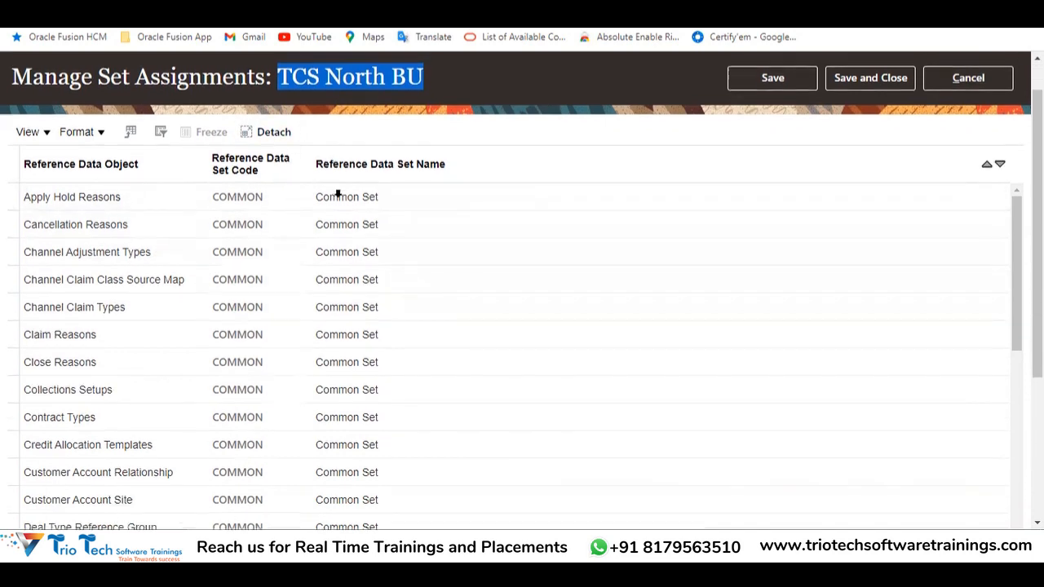
scroll(100, 254, down, 2)
click(79, 310)
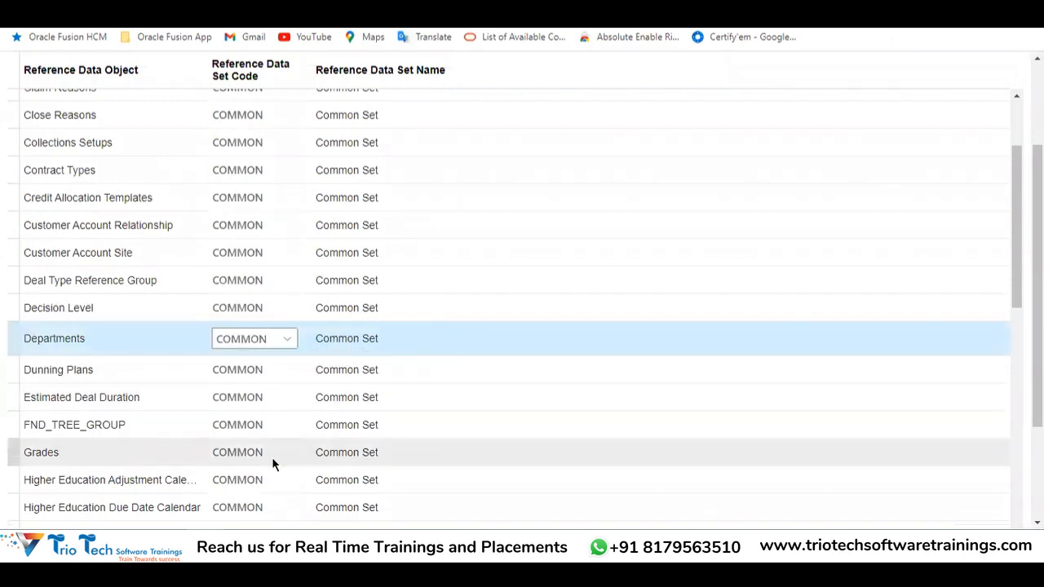
click(235, 314)
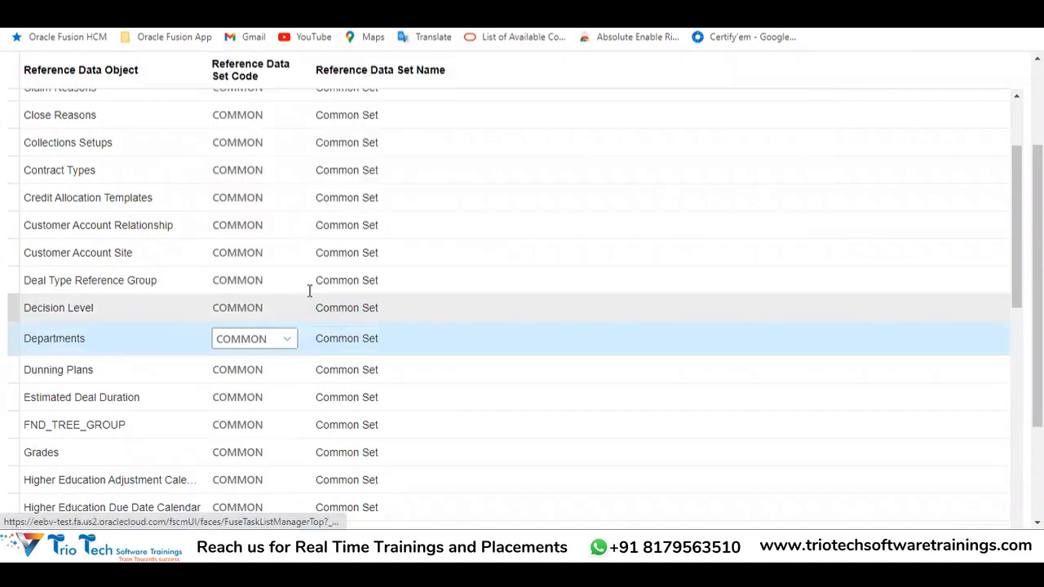
key(BackSpace)
key(Tab)
text(AT)
key(BackSpace)
key(BackSpace)
text(TATA)
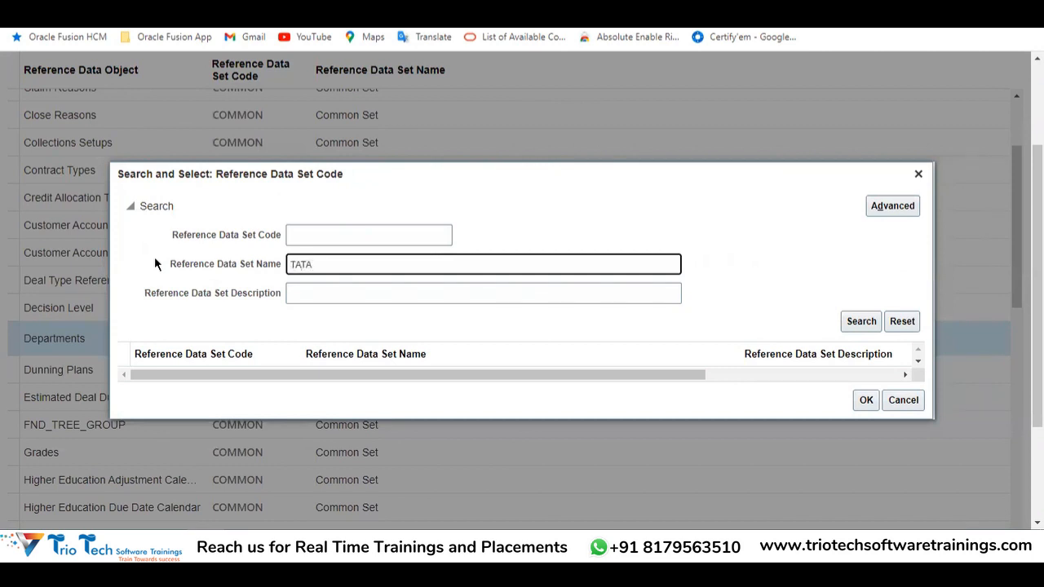
key(Return)
Assign the TATA DPT RDS set with code TATADRDS to the Departments object.
scroll(478, 374, down, 5)
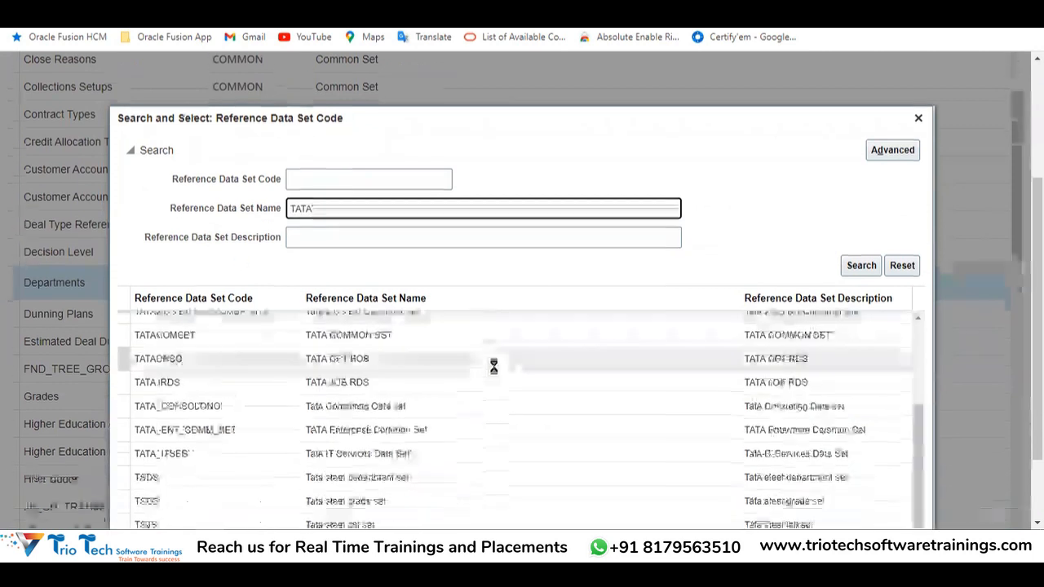
scroll(457, 354, down, 2)
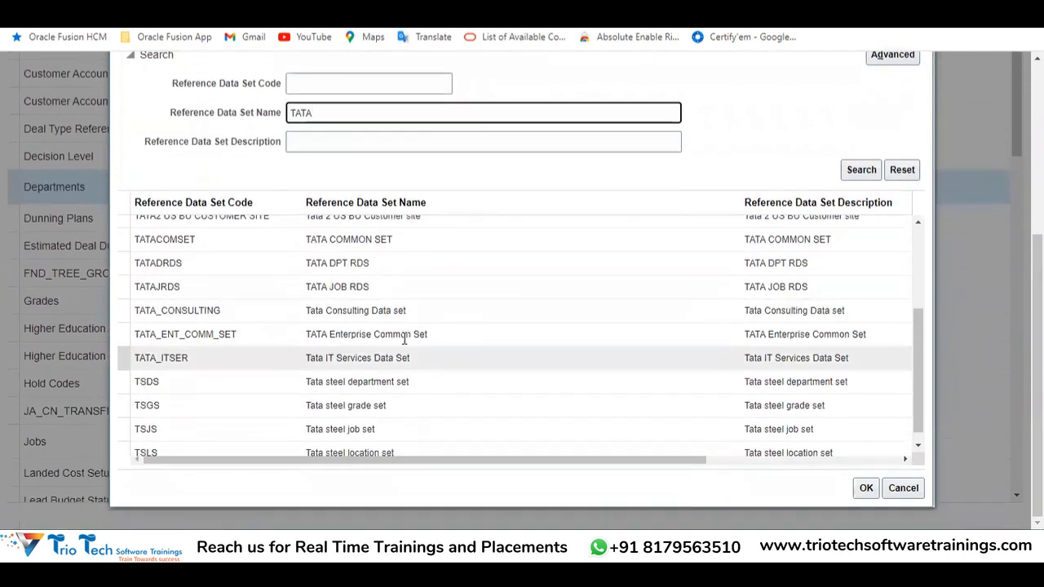
scroll(365, 318, down, 1)
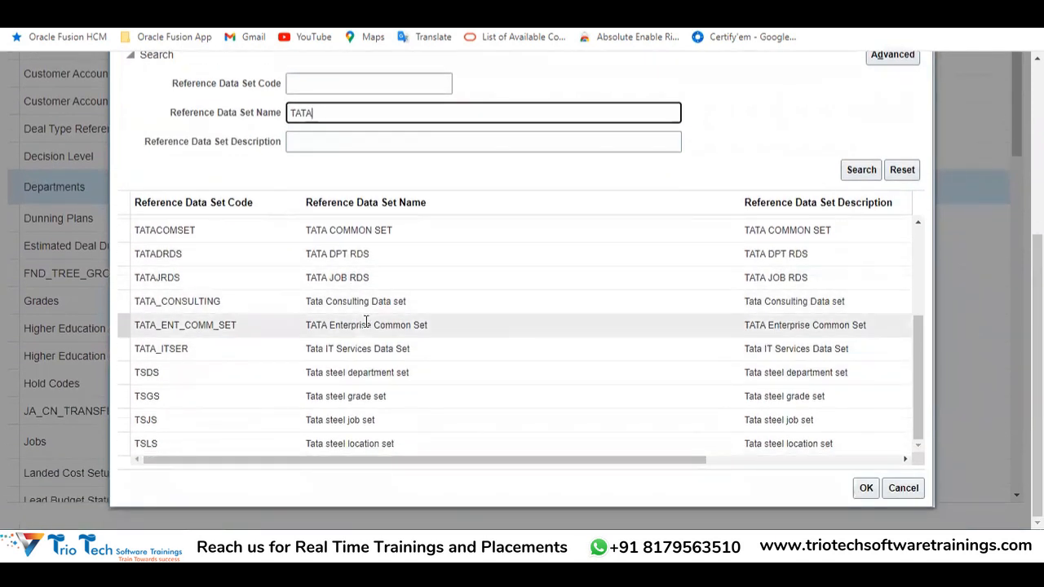
scroll(366, 321, up, 1)
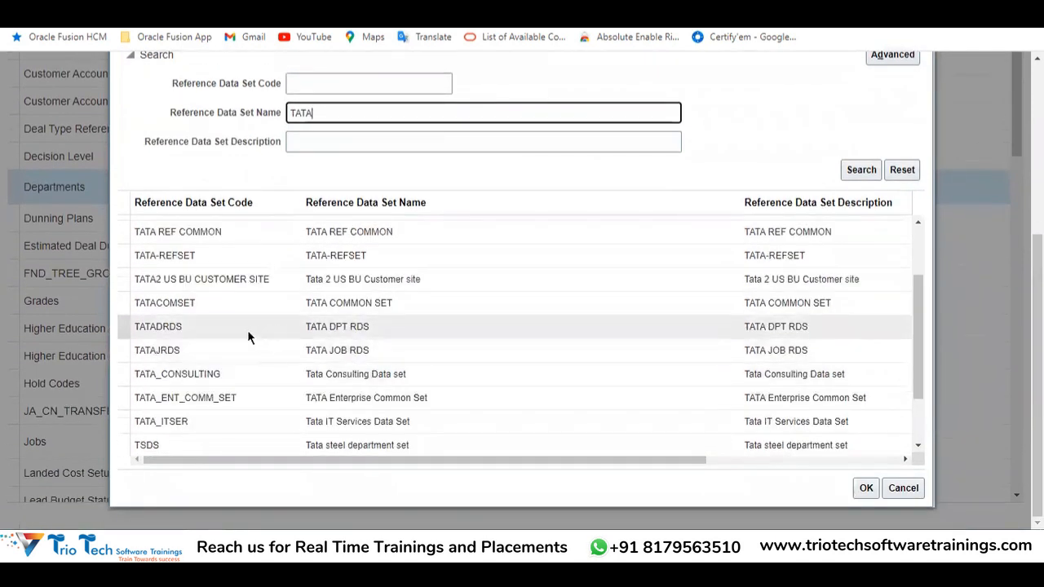
scroll(787, 275, up, 3)
scroll(787, 276, down, 3)
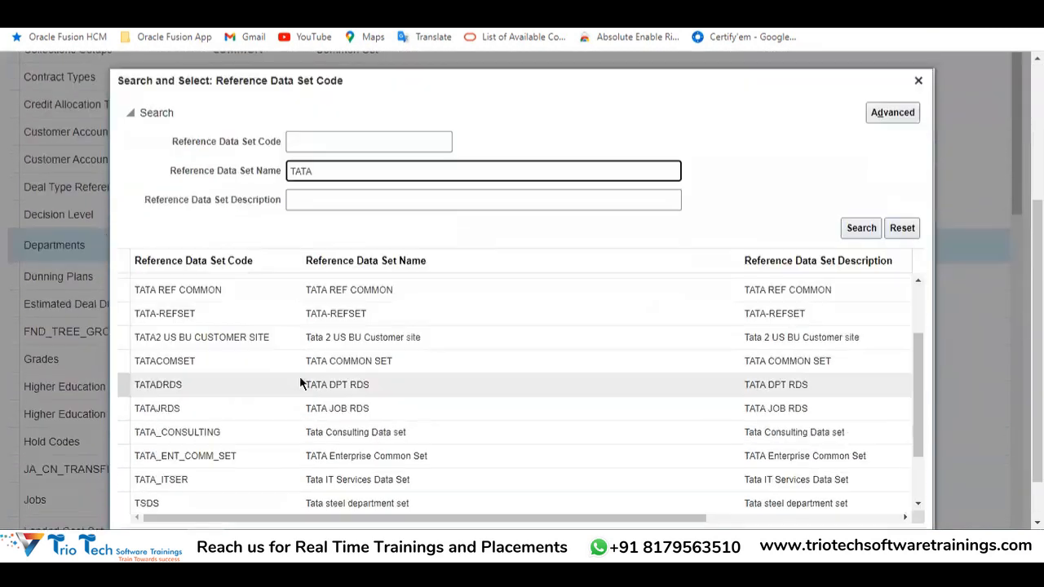
click(229, 379)
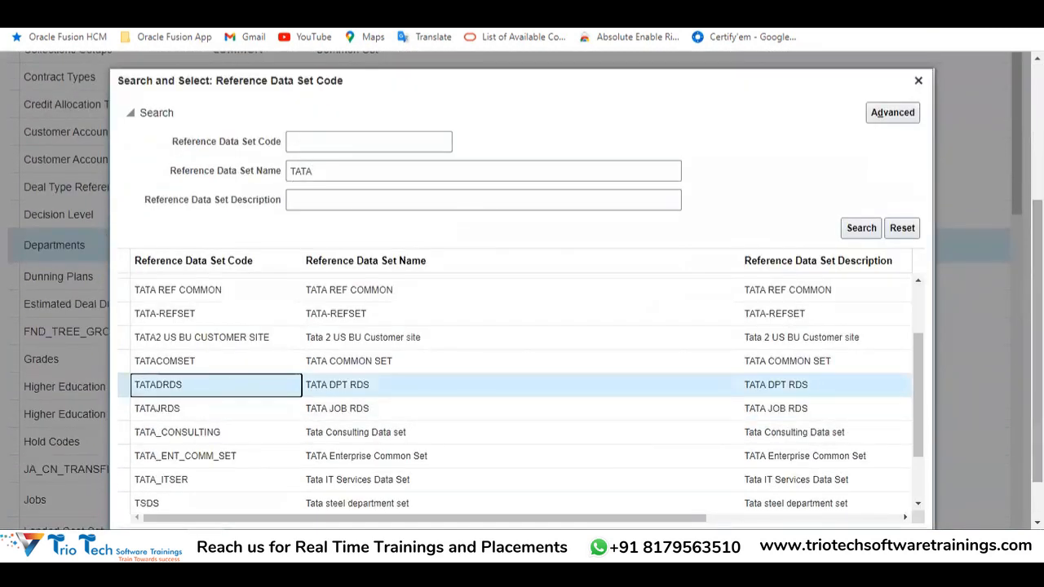
scroll(229, 380, down, 2)
click(866, 488)
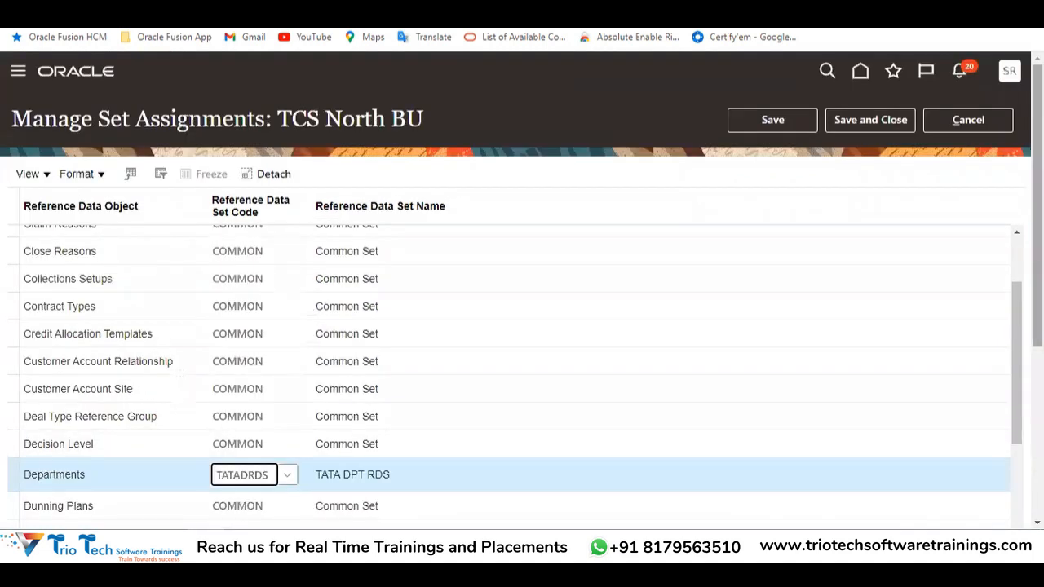
Switch to Excel and check the department reference data sets, selecting the TATA DPT RD's cell.
scroll(321, 354, down, 3)
key(alt+Tab)
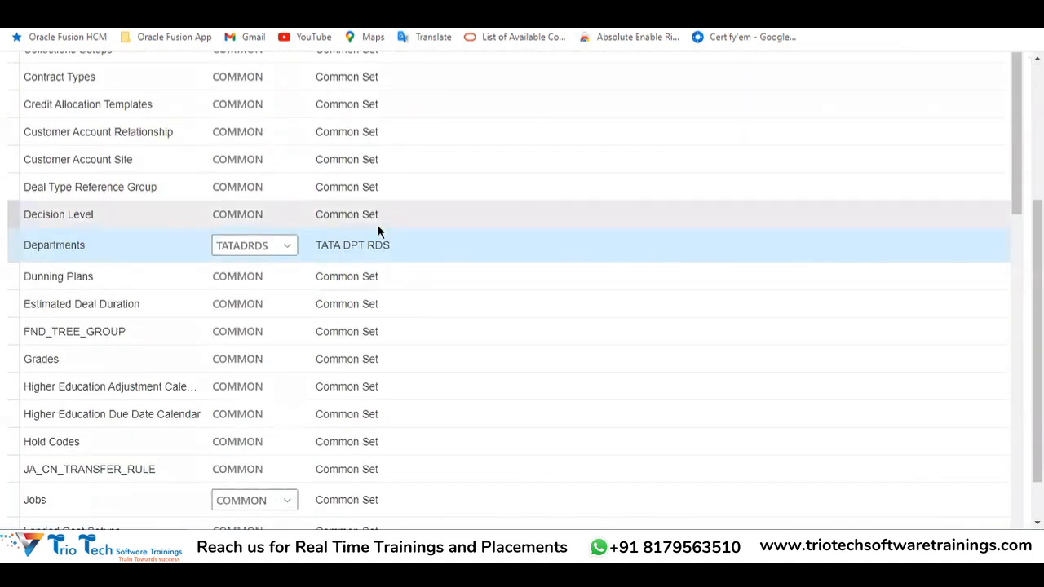
click(97, 430)
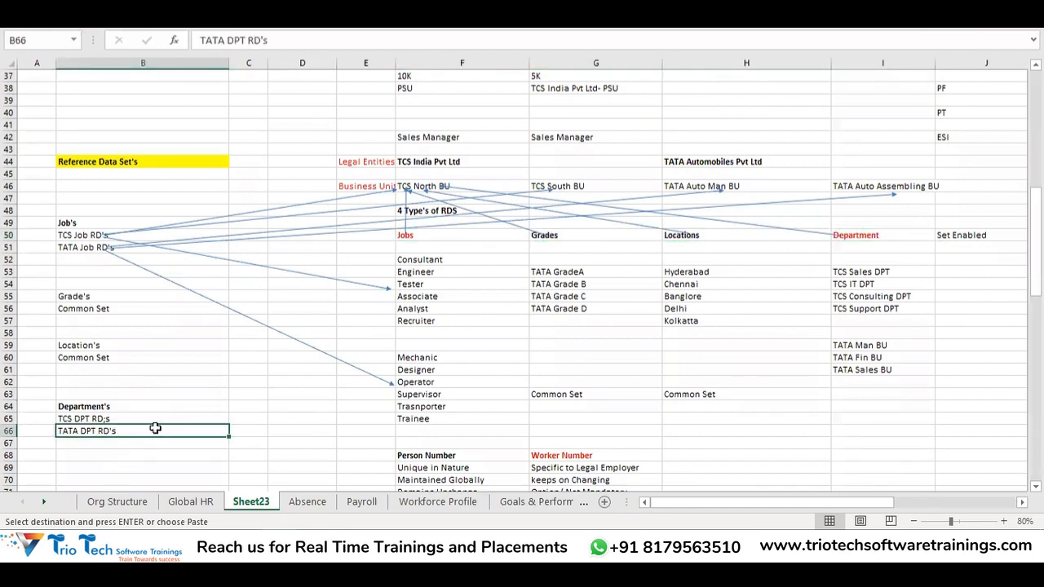
Return to Oracle, search the set codes for TCS and assign TCSDRDS (TCS DPT RDS) to Departments.
key(alt+Tab)
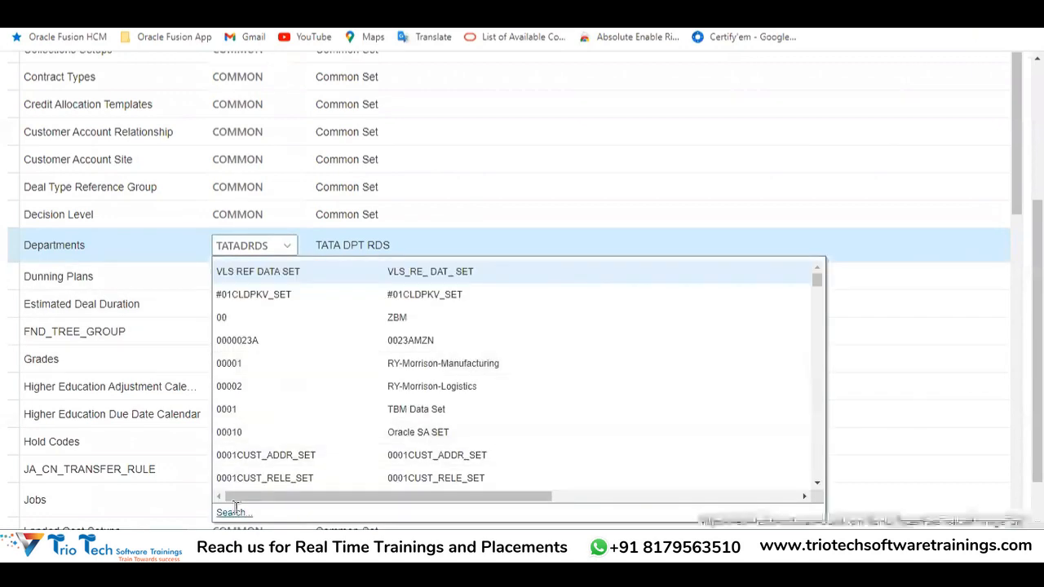
click(234, 506)
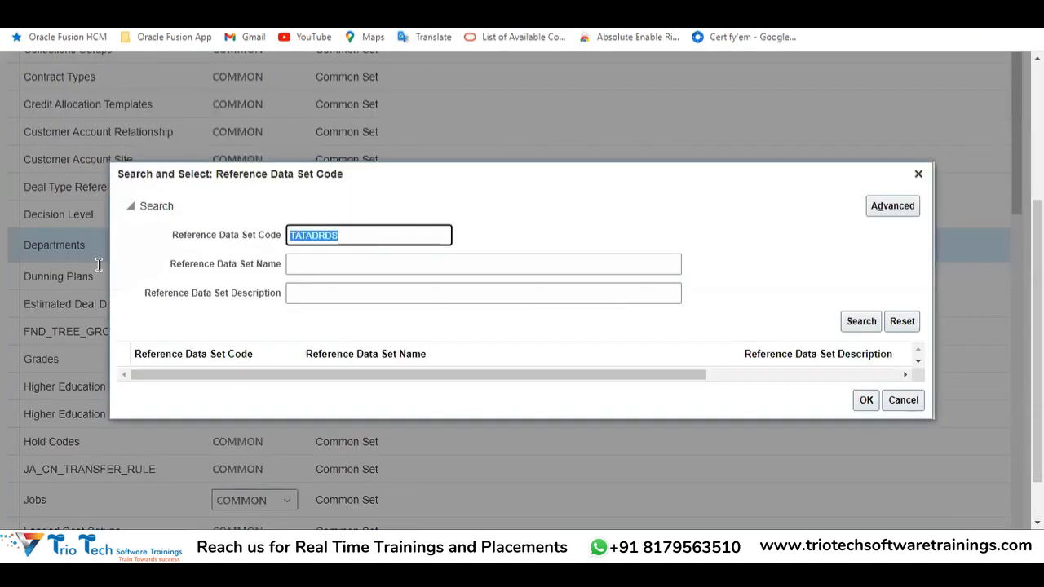
text(TCS)
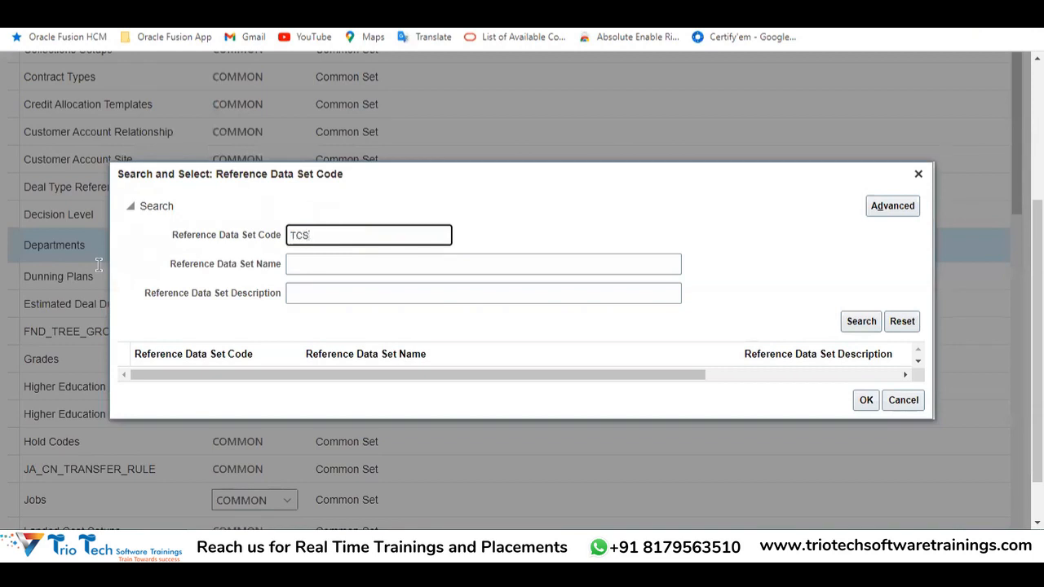
key(Return)
click(355, 354)
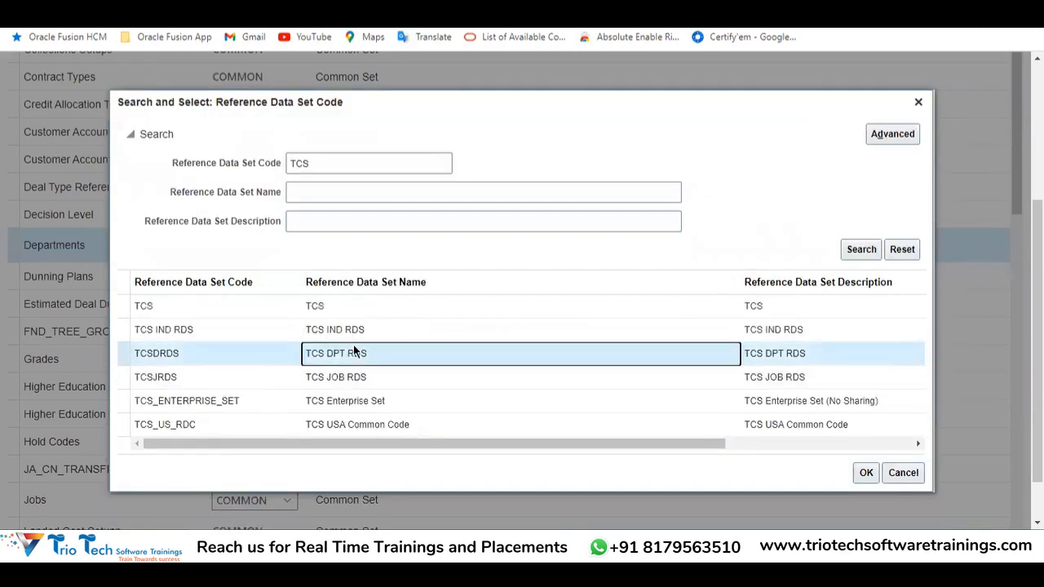
click(866, 473)
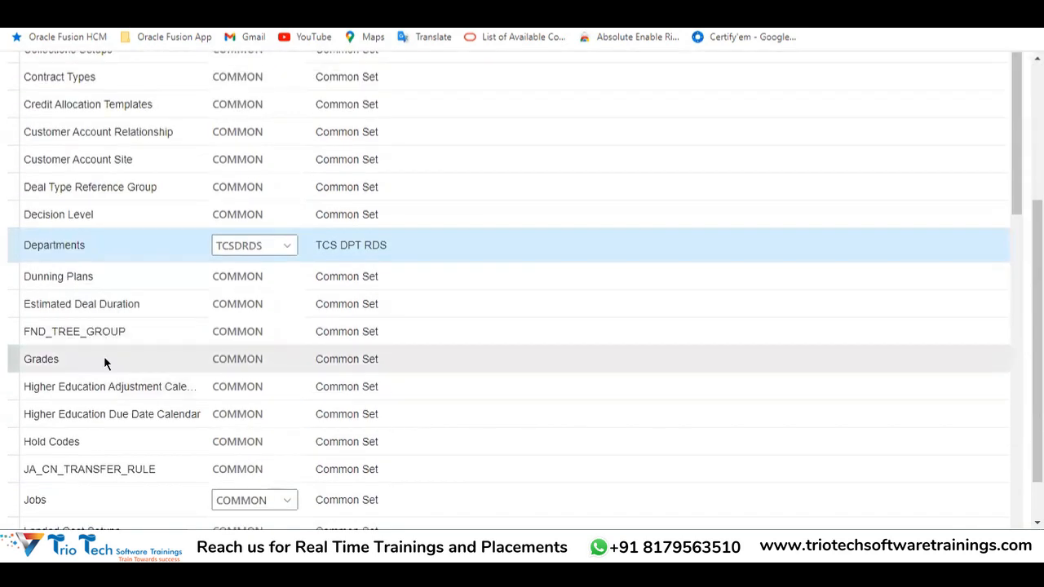
Search the reference data sets for the Grades object by the set code TATA.
click(104, 363)
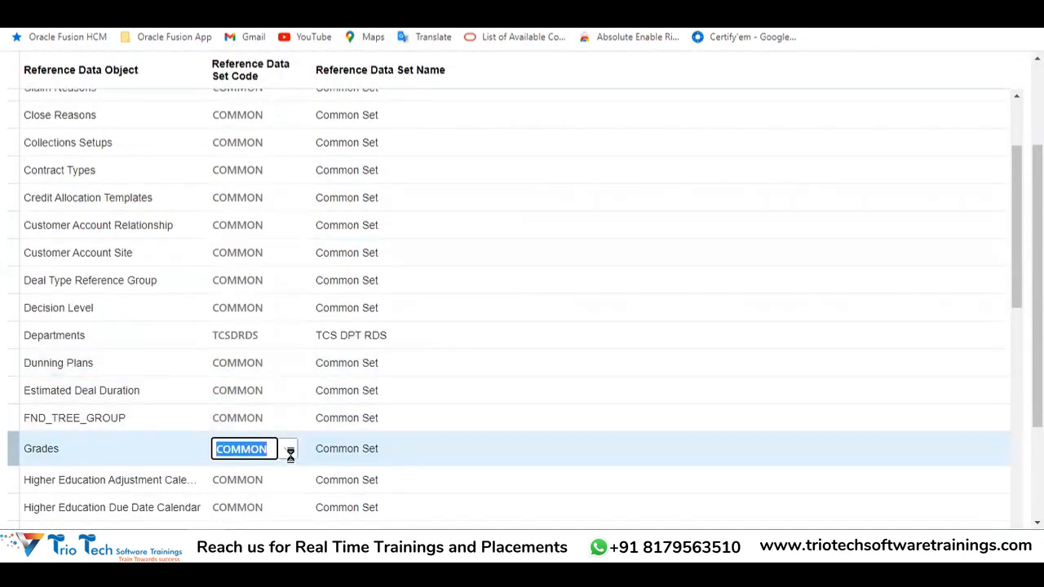
click(290, 453)
click(243, 425)
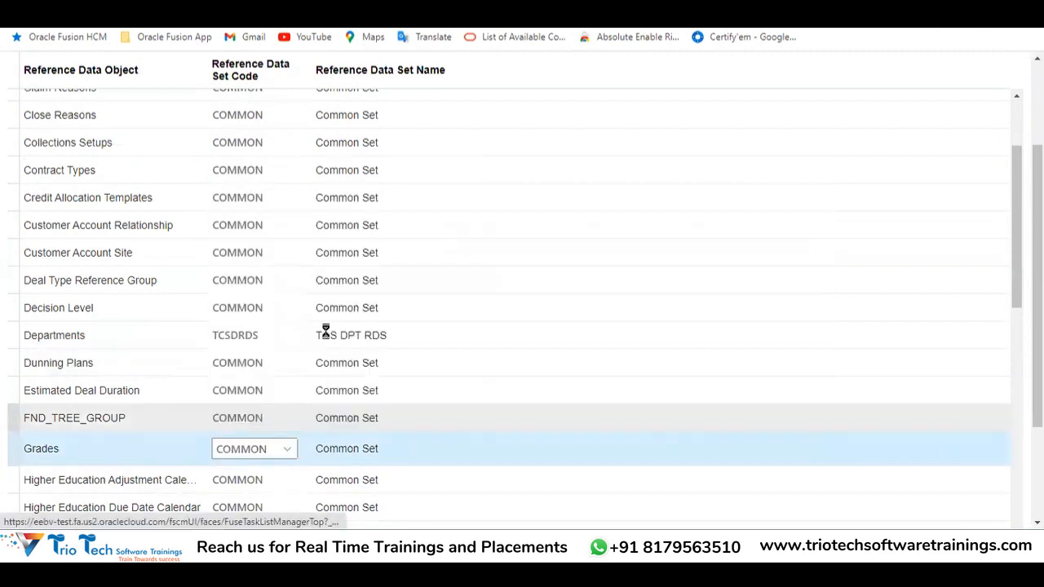
key(BackSpace)
text(TATA)
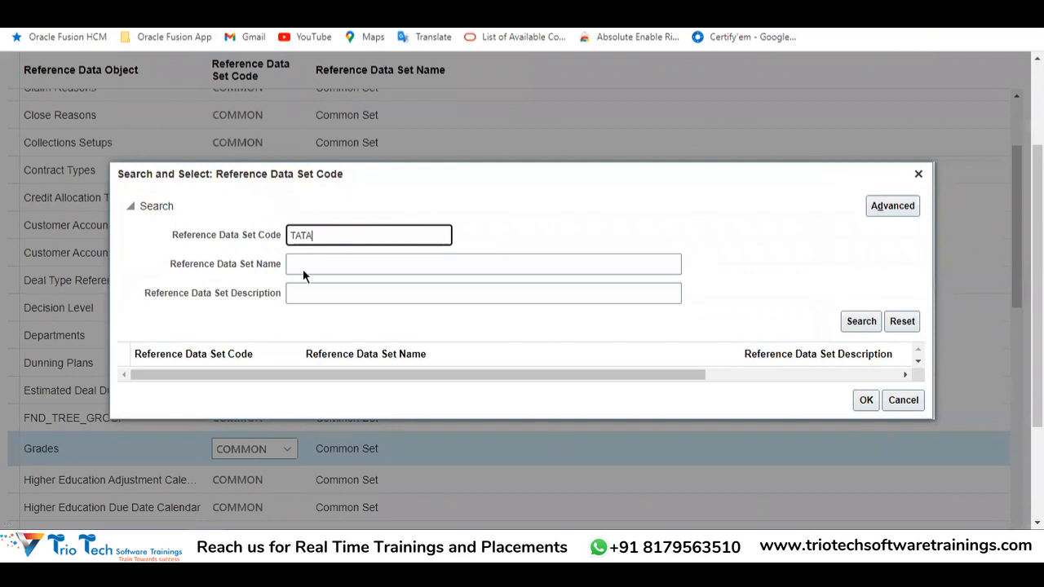
key(Return)
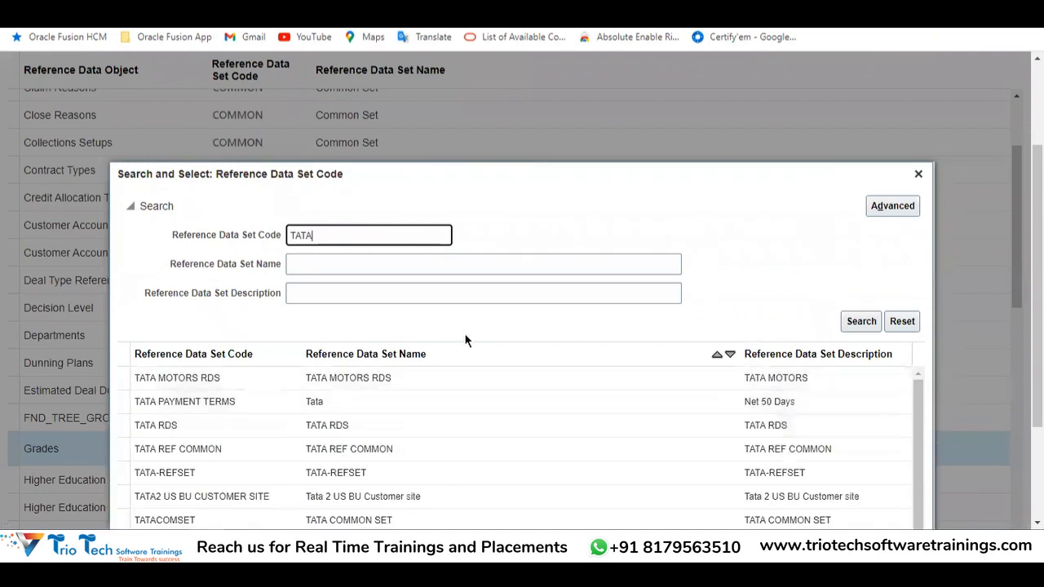
Assign the TATA COMMON SET with code TATACOMSET to the Grades object.
scroll(586, 285, down, 1)
scroll(581, 324, down, 3)
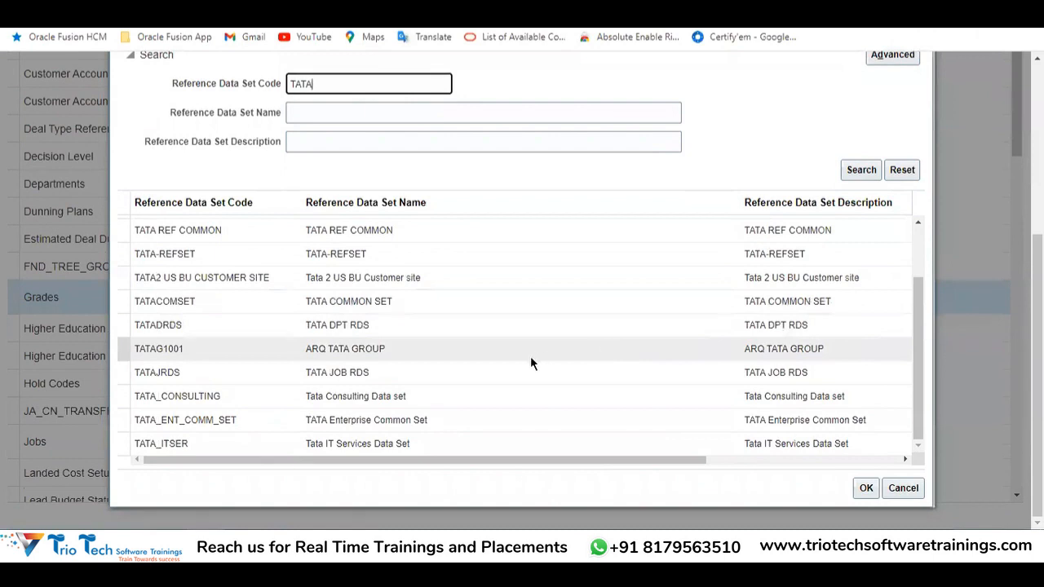
scroll(532, 359, up, 5)
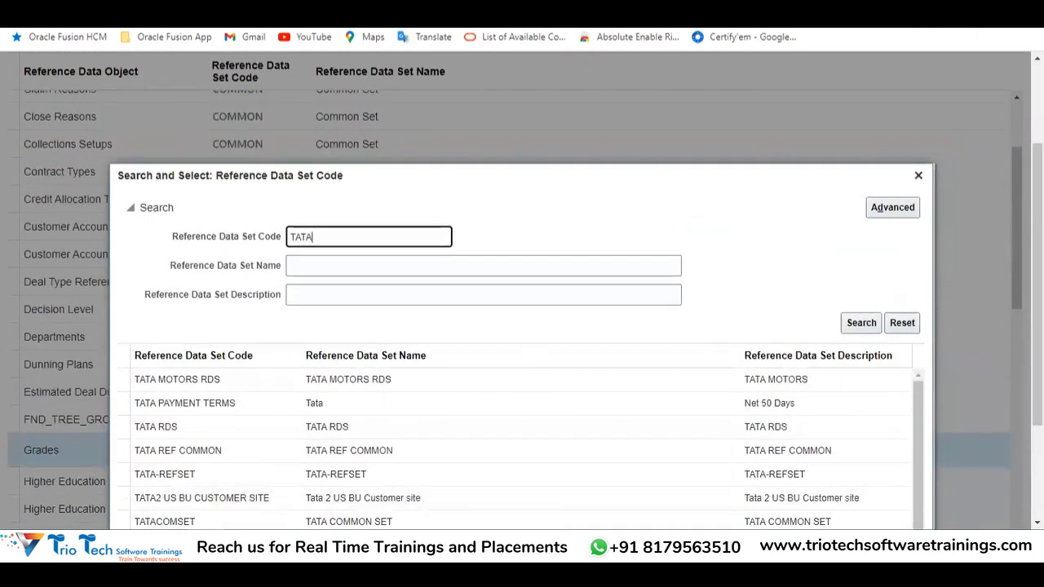
scroll(489, 359, down, 5)
click(423, 377)
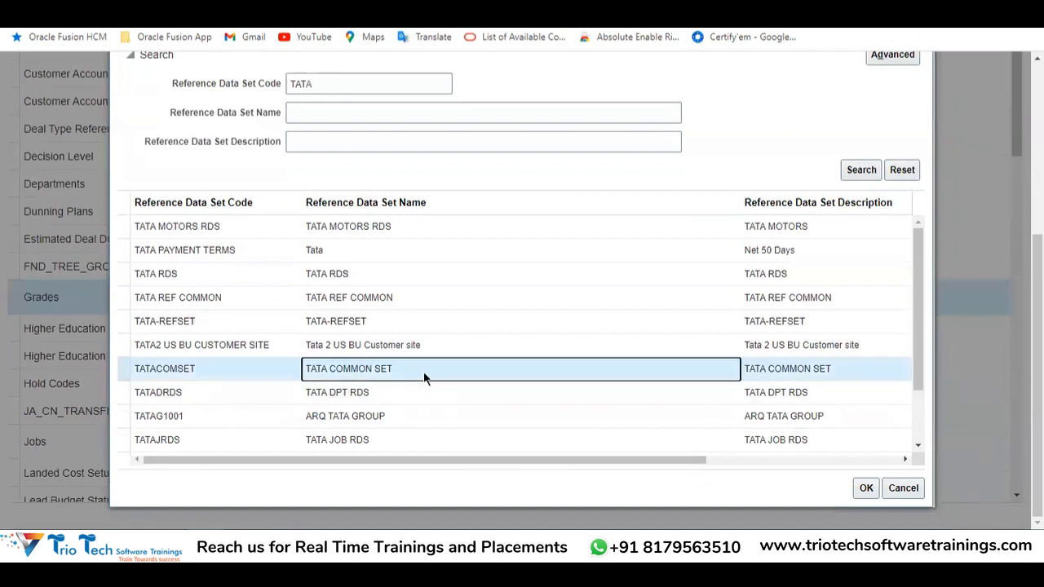
click(863, 487)
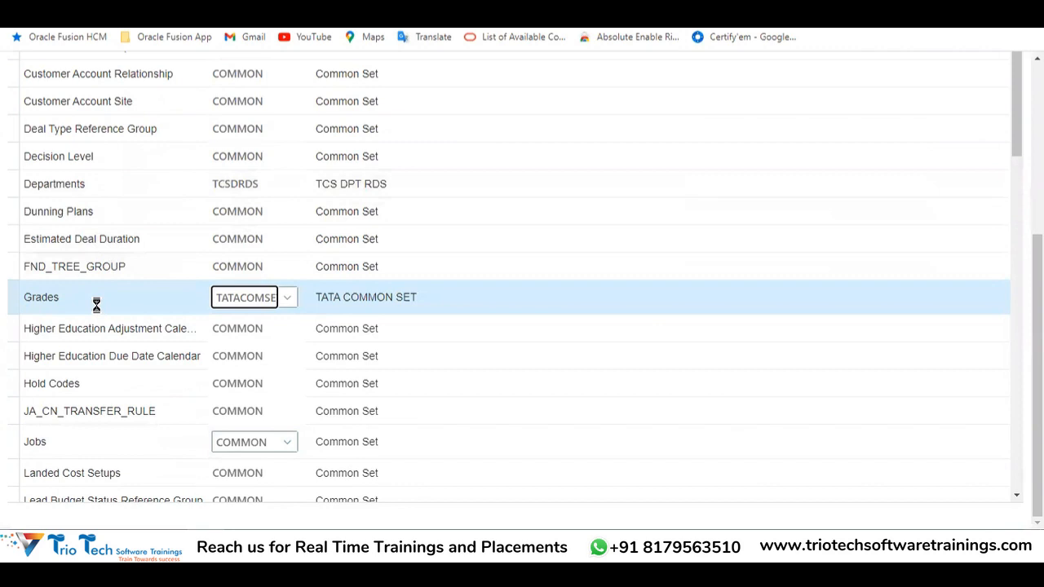
Search the set codes for TCS and assign TCSJRDS (TCS JOB RDS) to the Jobs object.
scroll(156, 306, up, 4)
scroll(181, 366, down, 2)
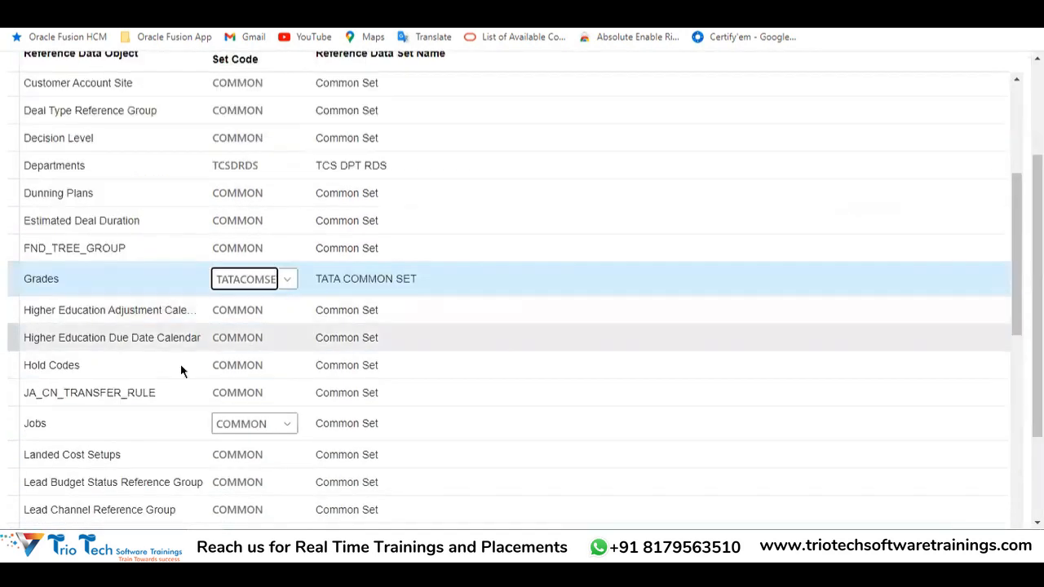
click(87, 420)
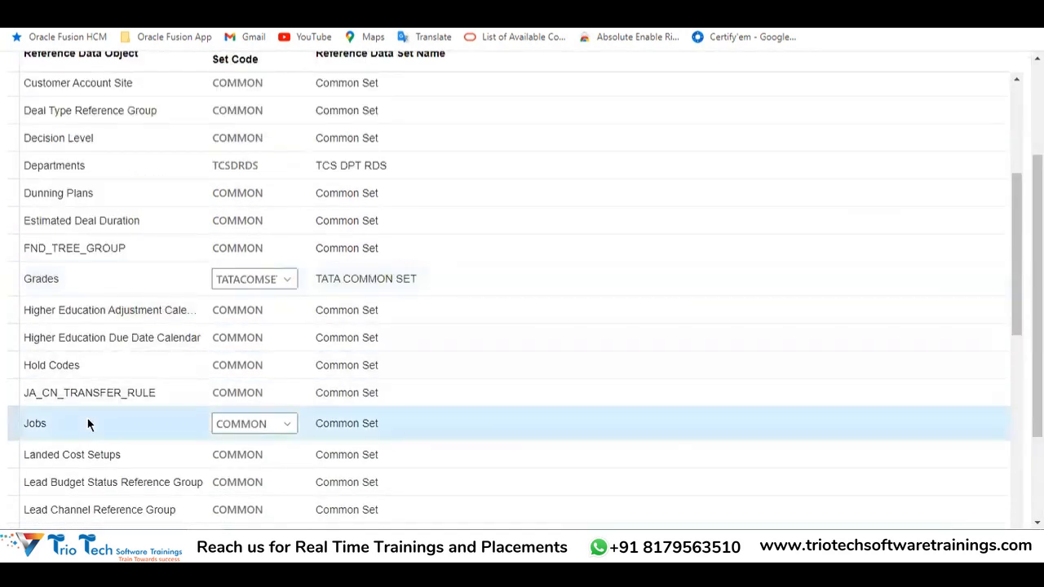
click(294, 435)
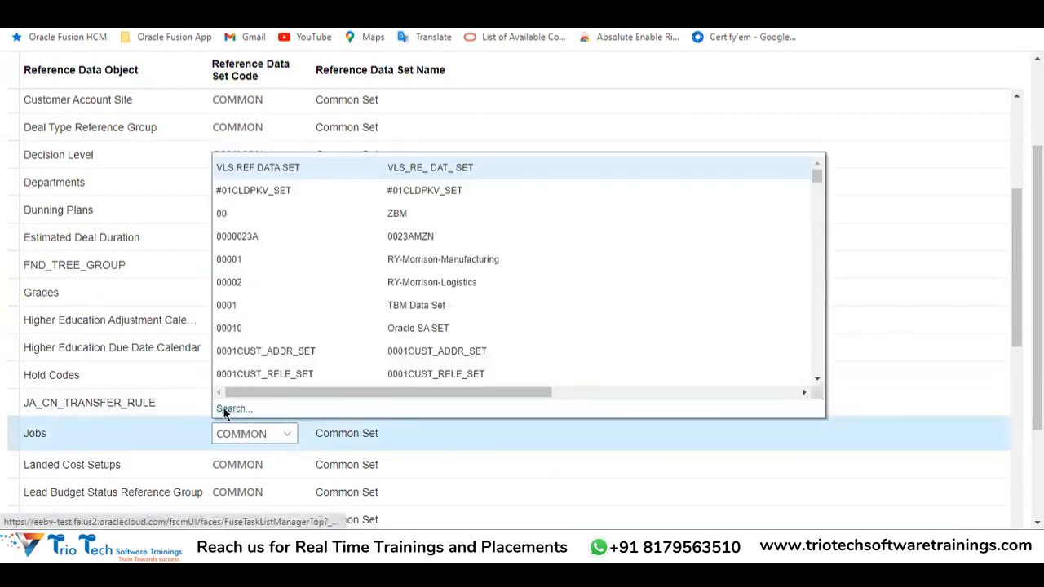
click(225, 409)
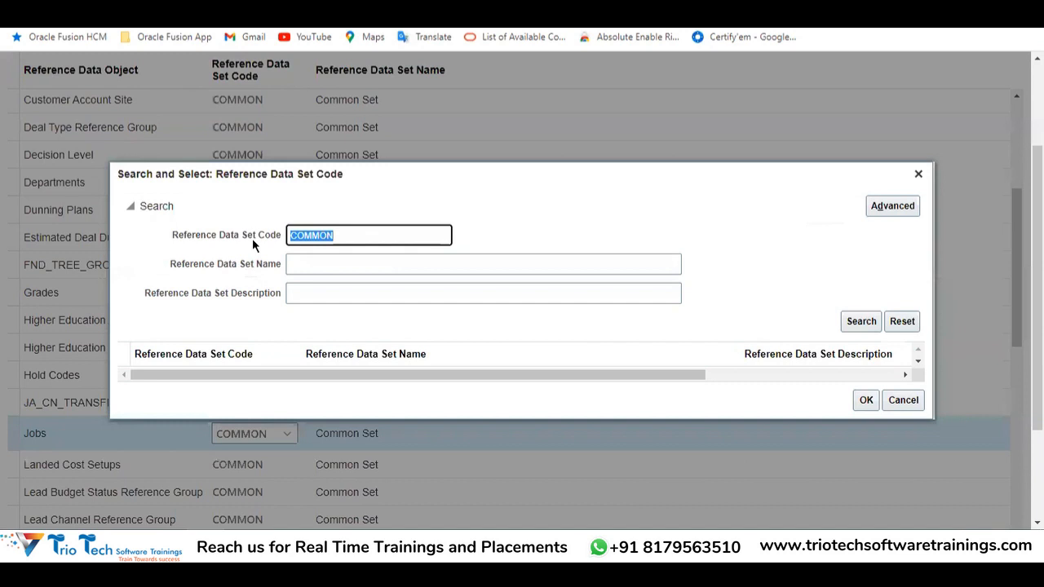
text(TCS)
key(Return)
click(267, 373)
click(863, 473)
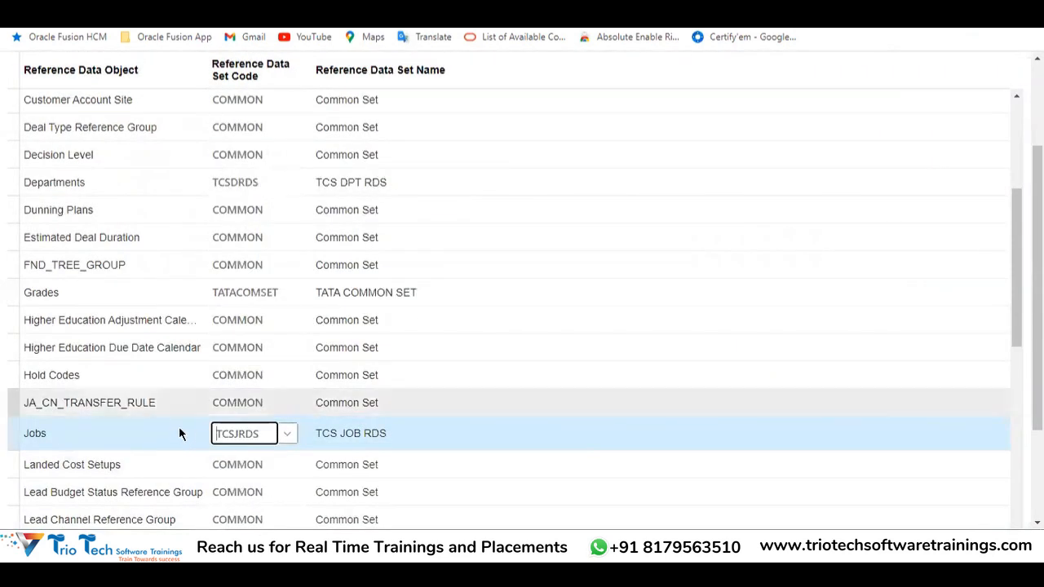
Open the reference data set search for the Locations object and search the set codes for TCS.
scroll(176, 432, down, 4)
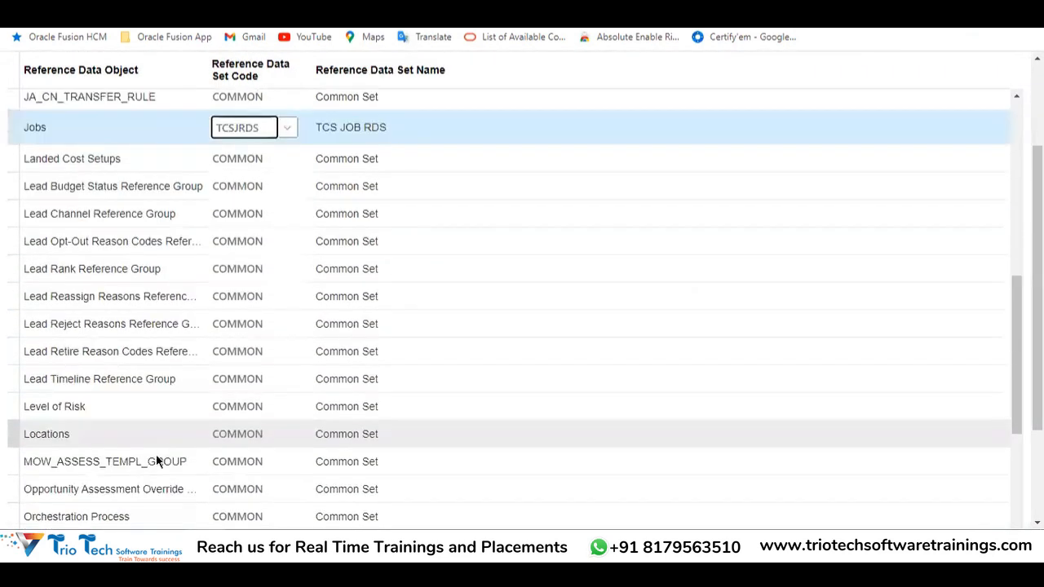
click(101, 442)
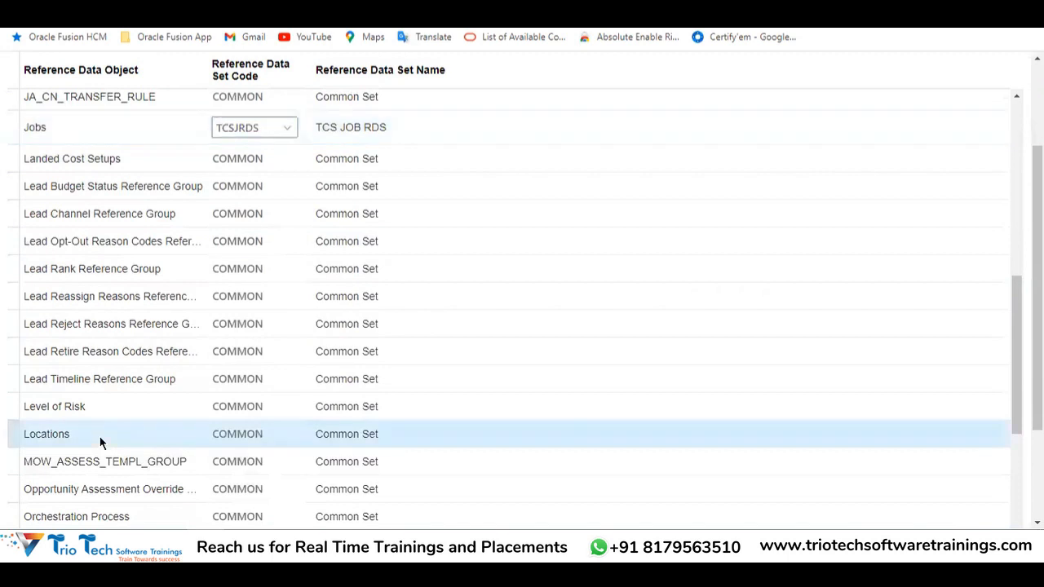
click(288, 431)
click(237, 406)
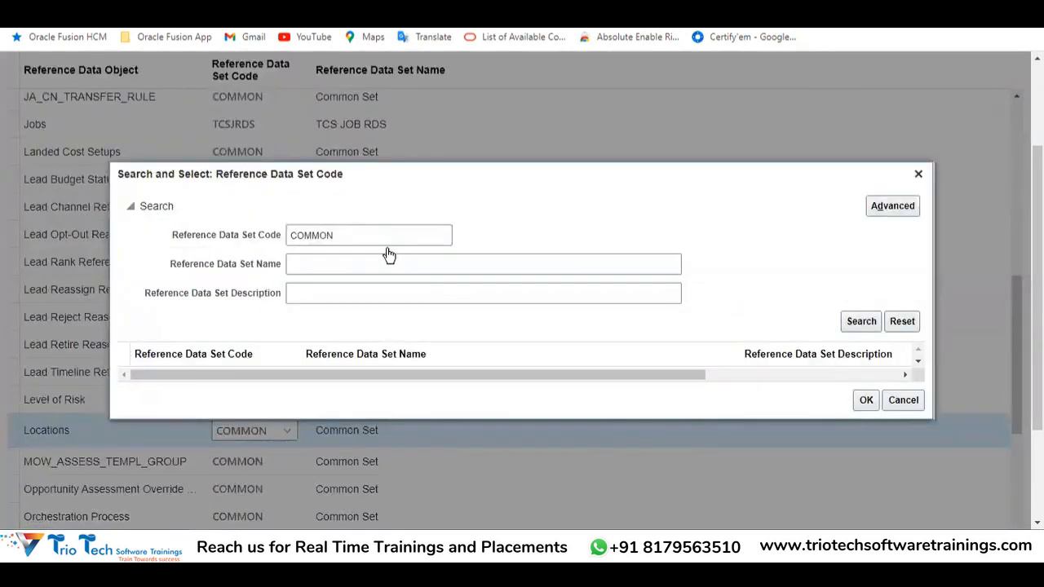
drag(354, 234, 235, 244)
key(BackSpace)
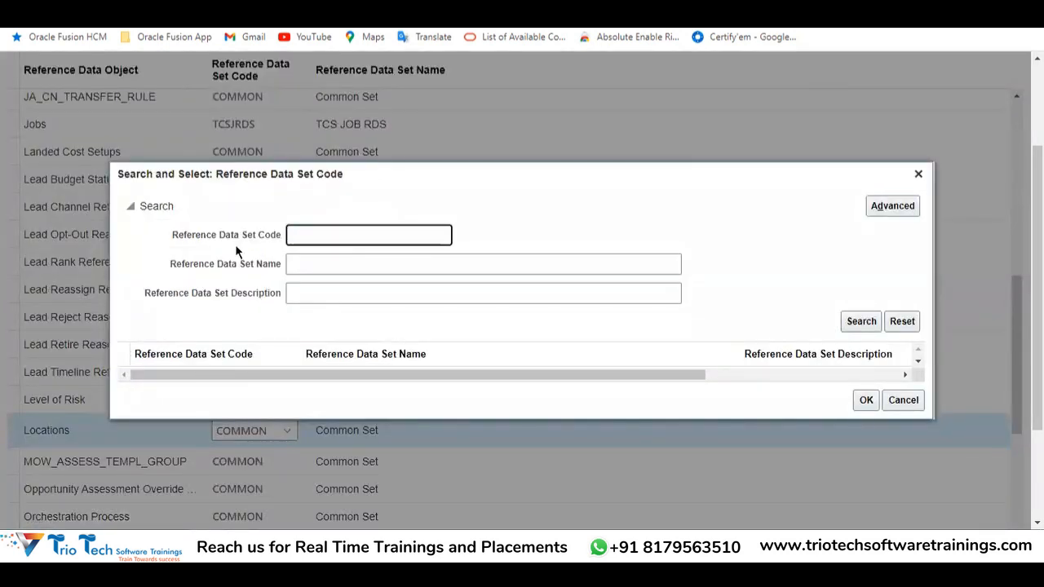
text(TCS)
key(Return)
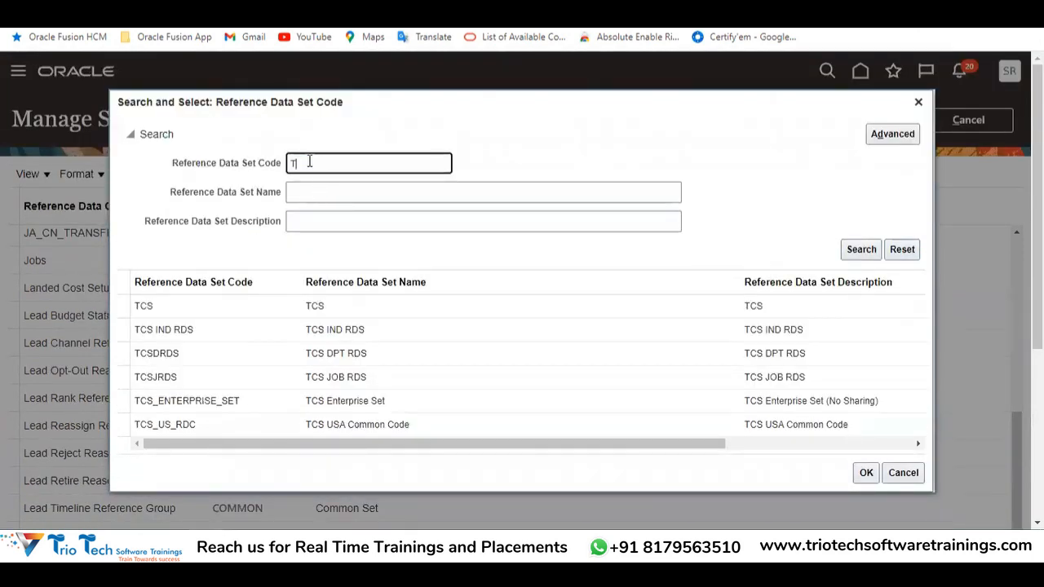
Search the set codes for TATA instead and assign TATACOMSET (TATA COMMON SET) to Locations.
key(Return)
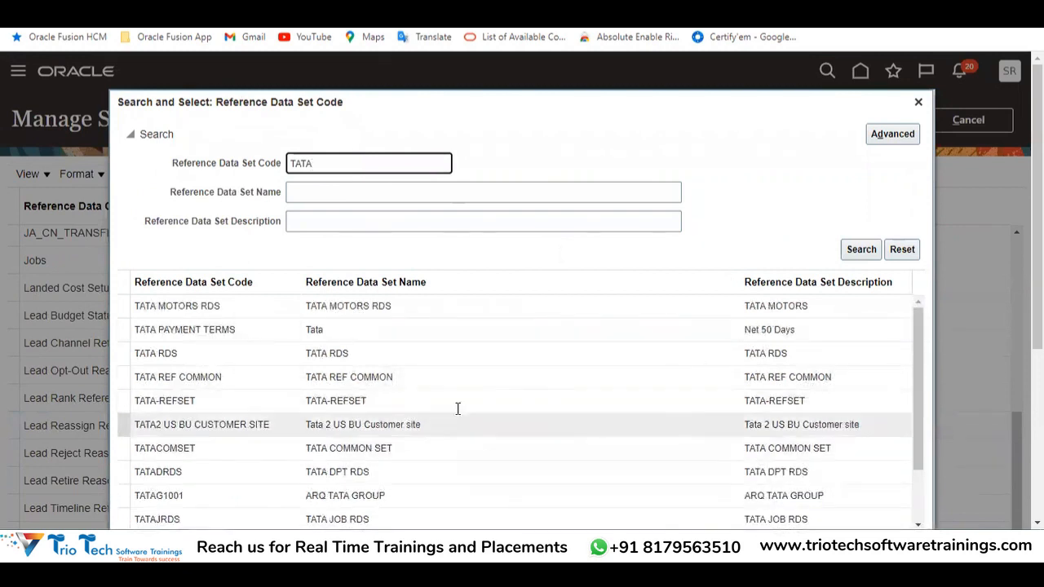
scroll(451, 338, down, 3)
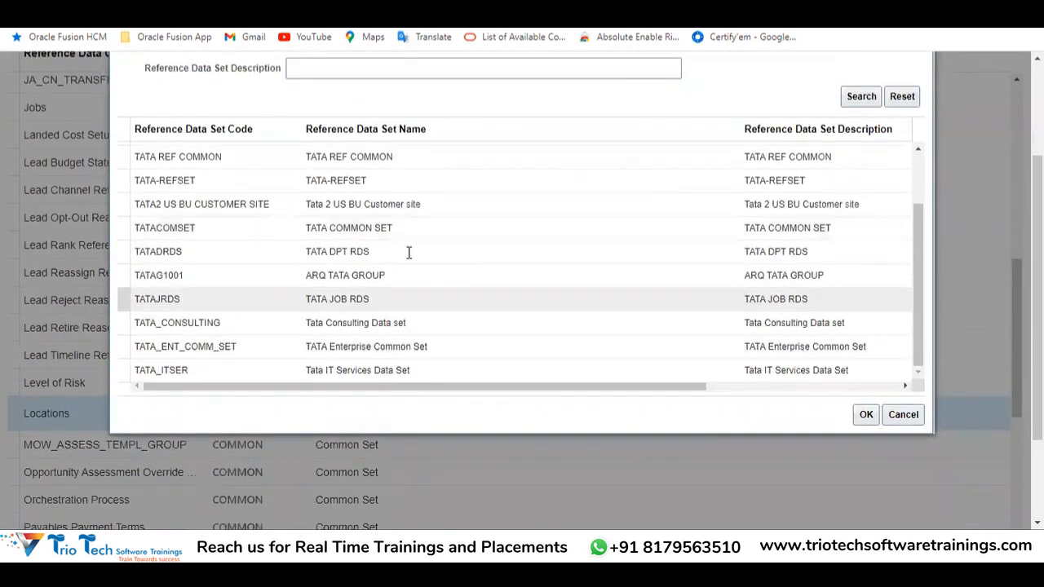
click(369, 221)
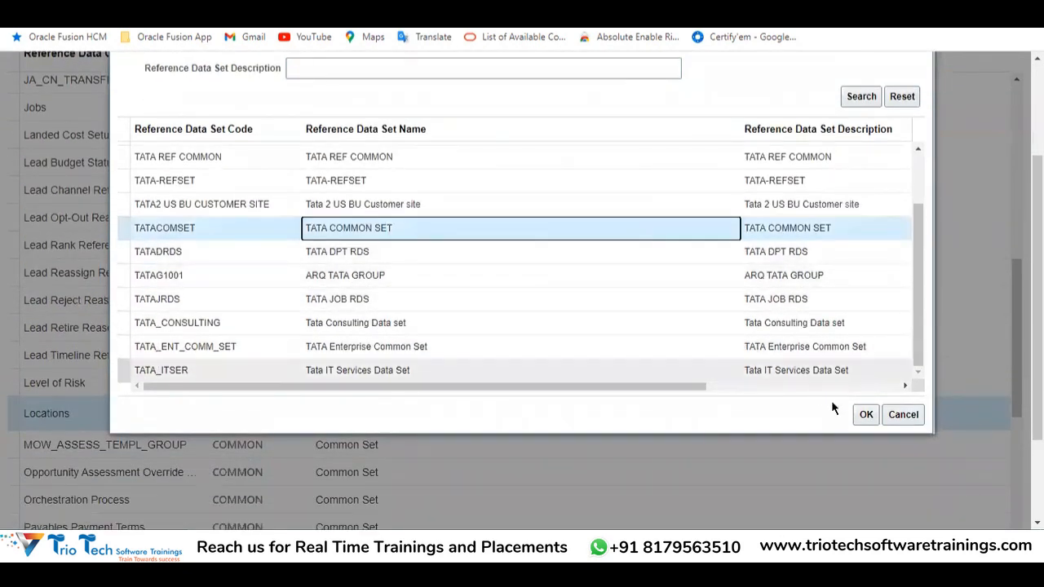
click(863, 415)
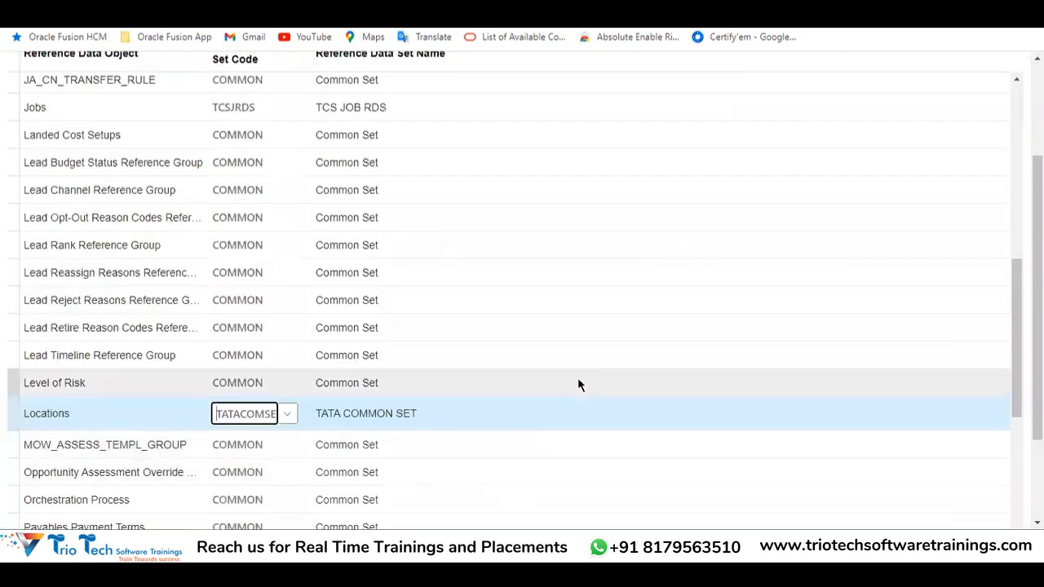
Review the set assignments of TCS North BU for Departments, Grades, Jobs and Locations.
scroll(563, 424, up, 3)
scroll(547, 415, up, 5)
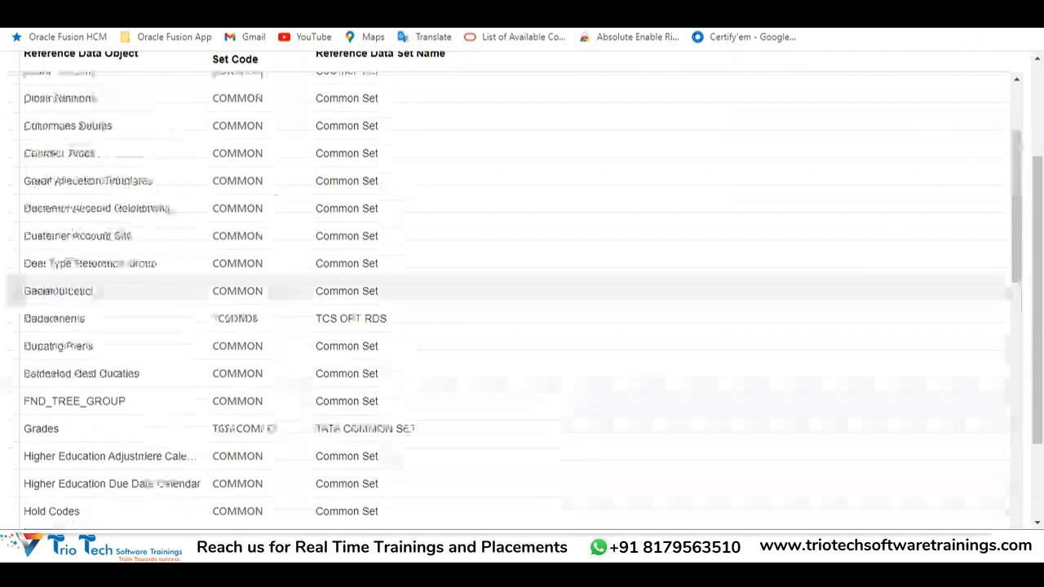
drag(284, 119, 422, 120)
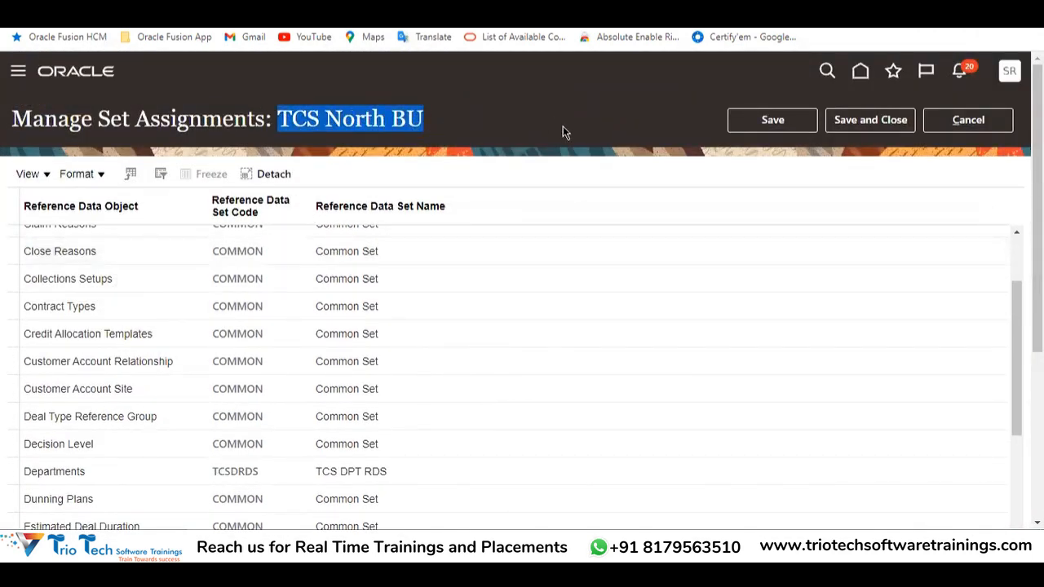
scroll(313, 336, down, 2)
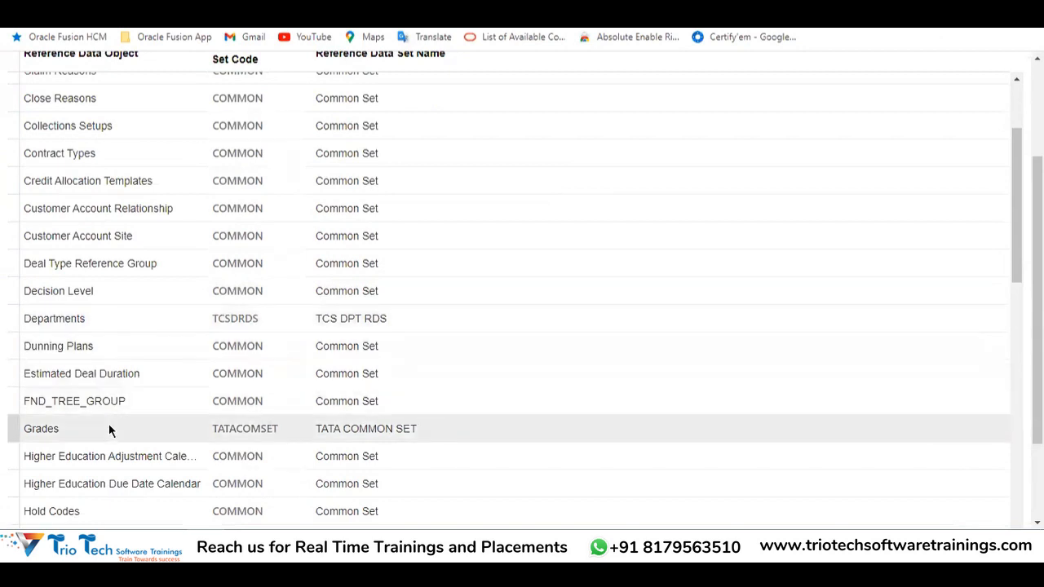
scroll(121, 430, down, 2)
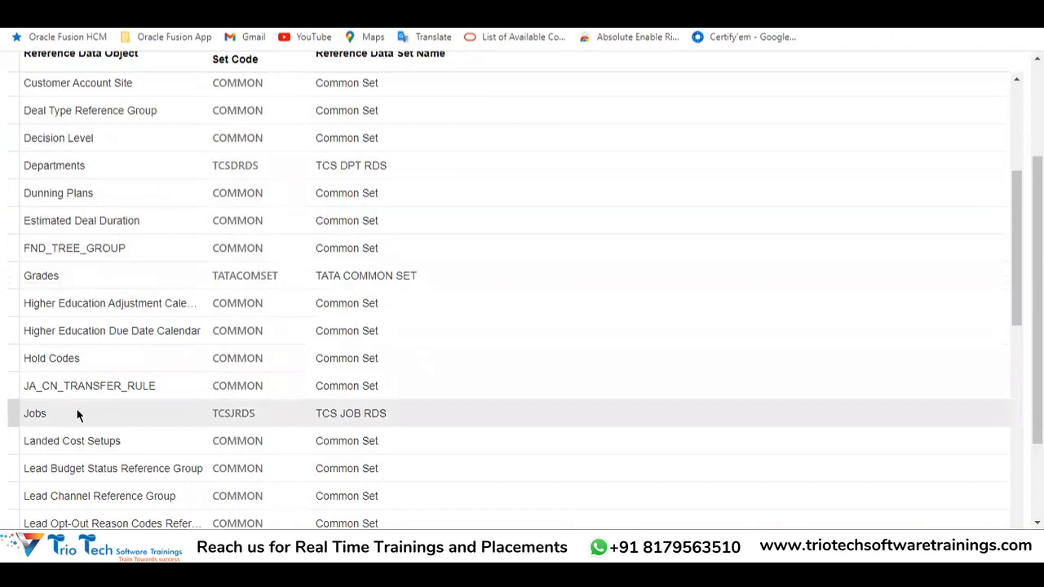
scroll(79, 412, down, 3)
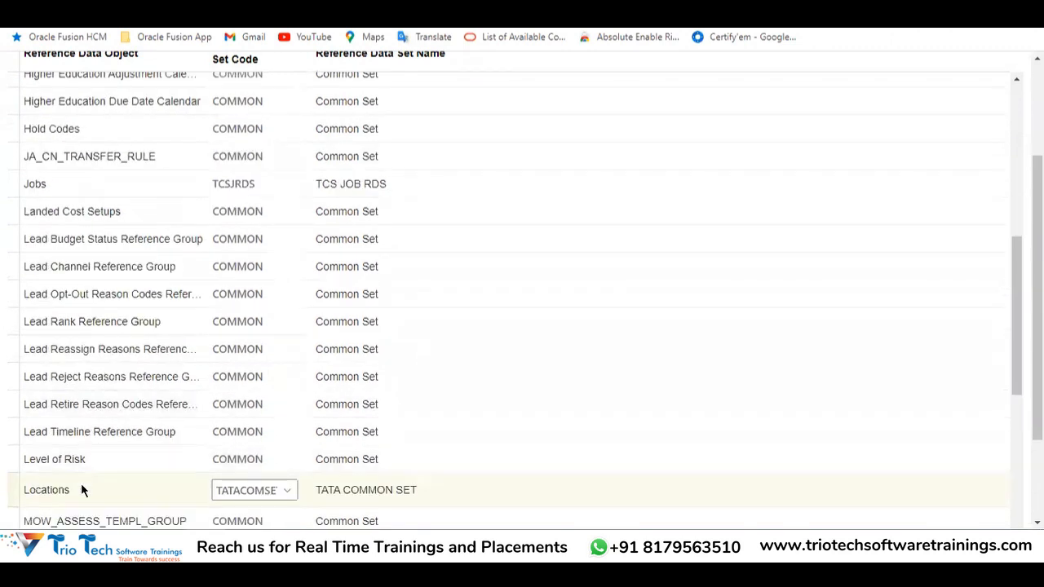
scroll(987, 450, up, 8)
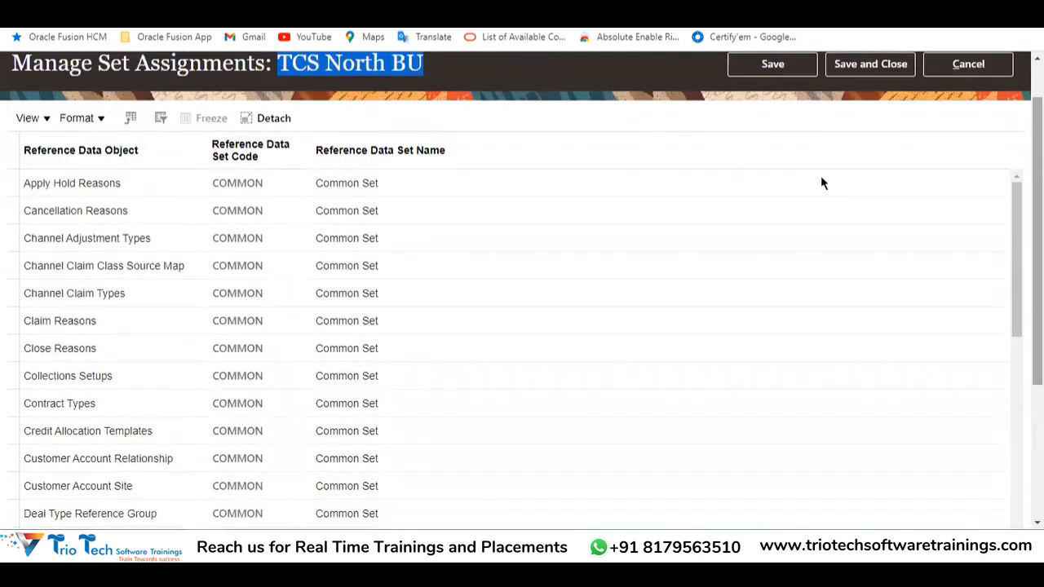
click(147, 16)
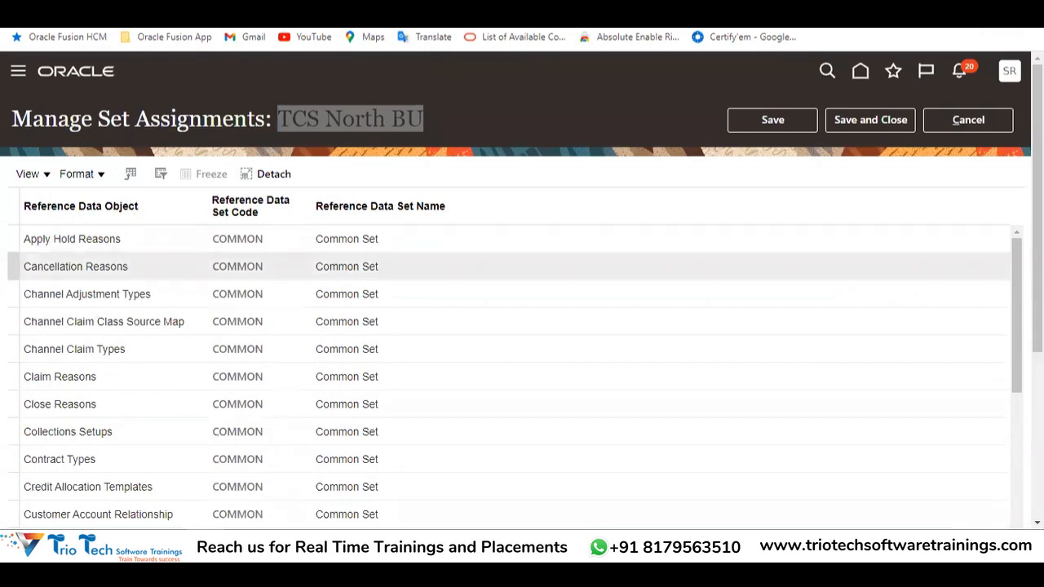
Check the Departments, Grades and Jobs rows and their set names, highlighting the business unit name in the page title.
scroll(625, 399, down, 1)
scroll(261, 351, down, 3)
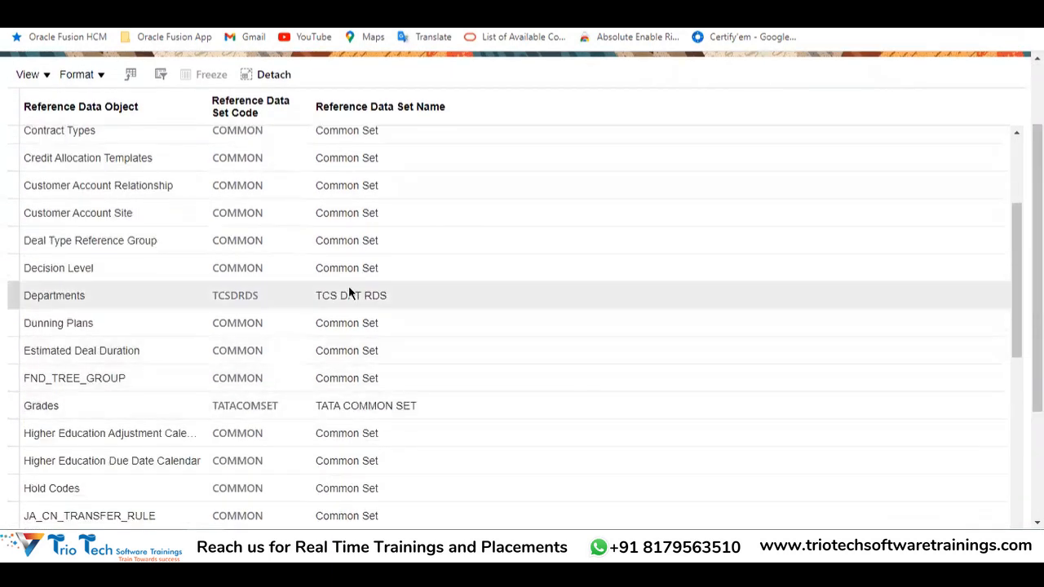
drag(319, 299, 387, 292)
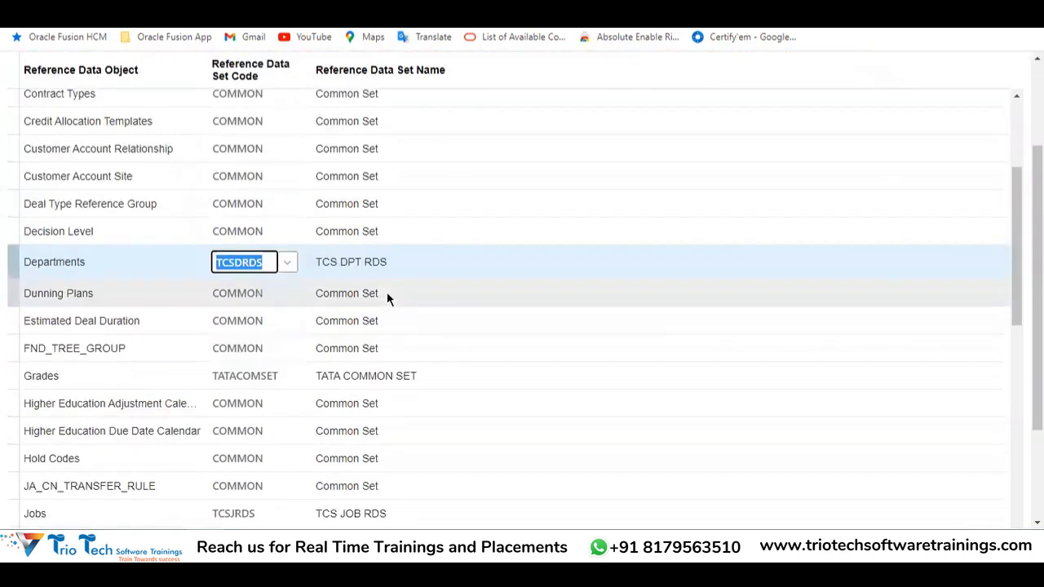
click(89, 376)
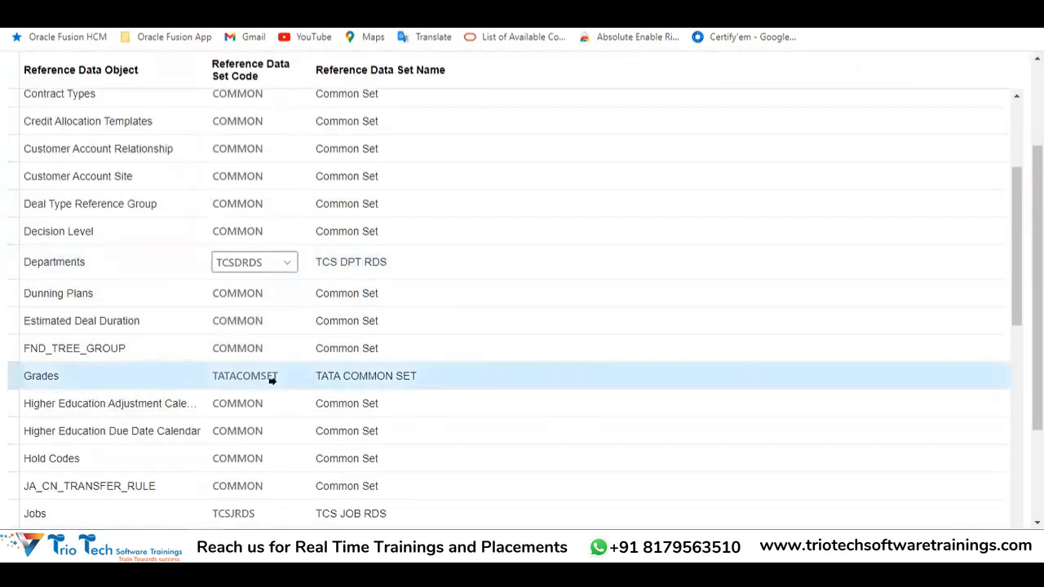
drag(320, 375, 416, 371)
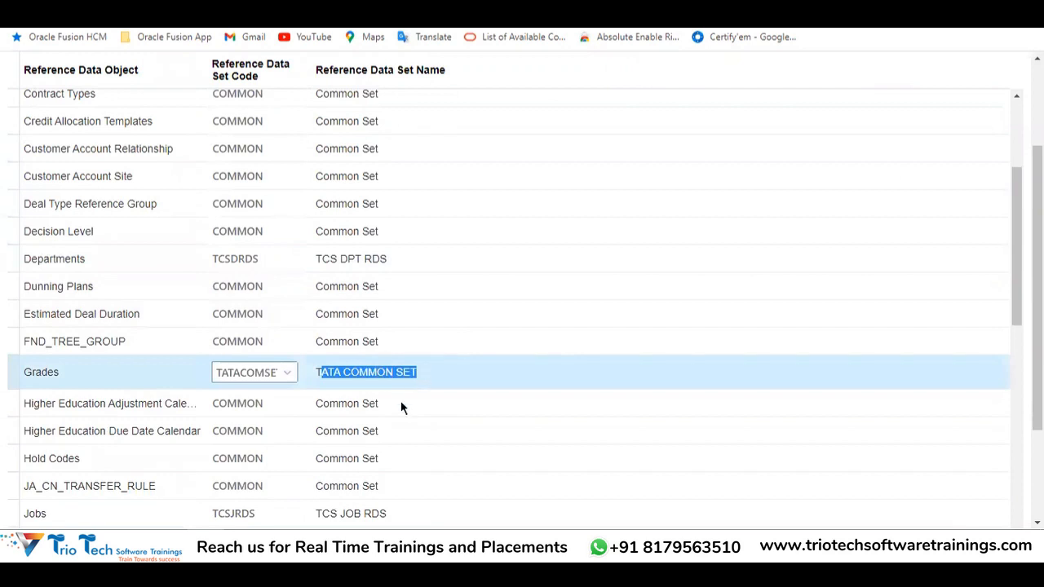
click(109, 513)
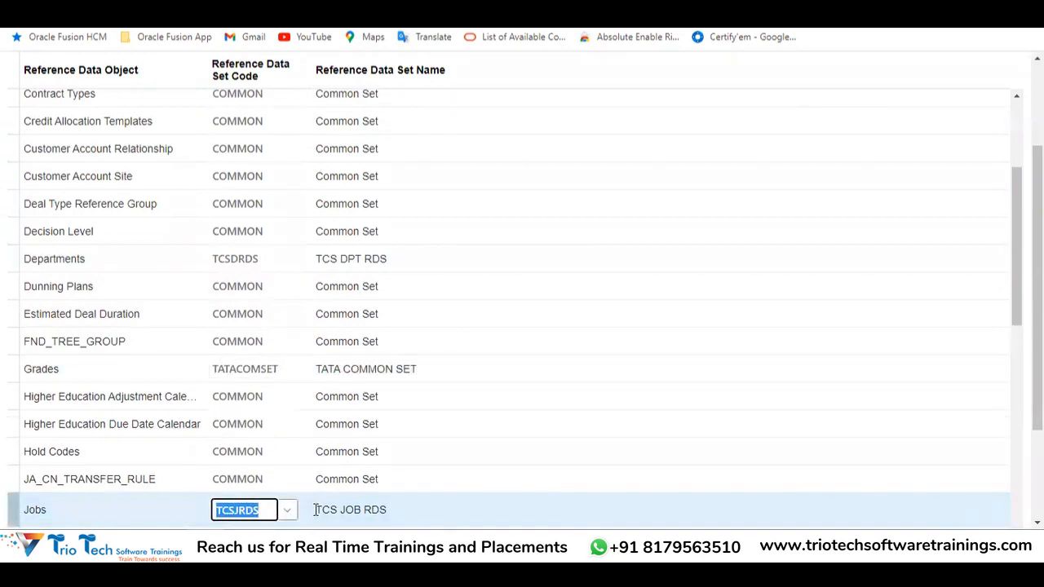
drag(313, 510, 400, 506)
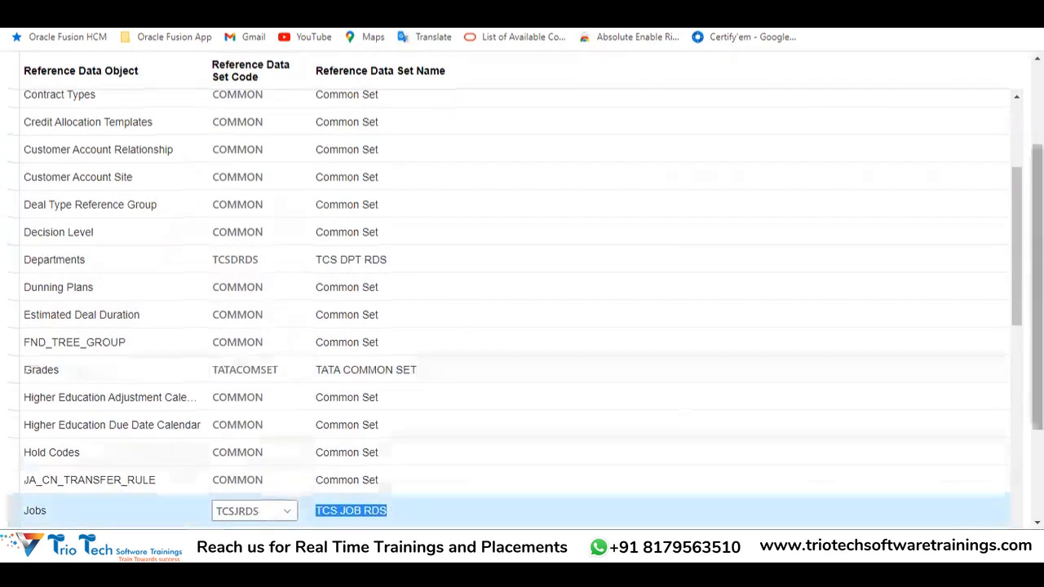
scroll(231, 178, up, 3)
drag(287, 122, 419, 121)
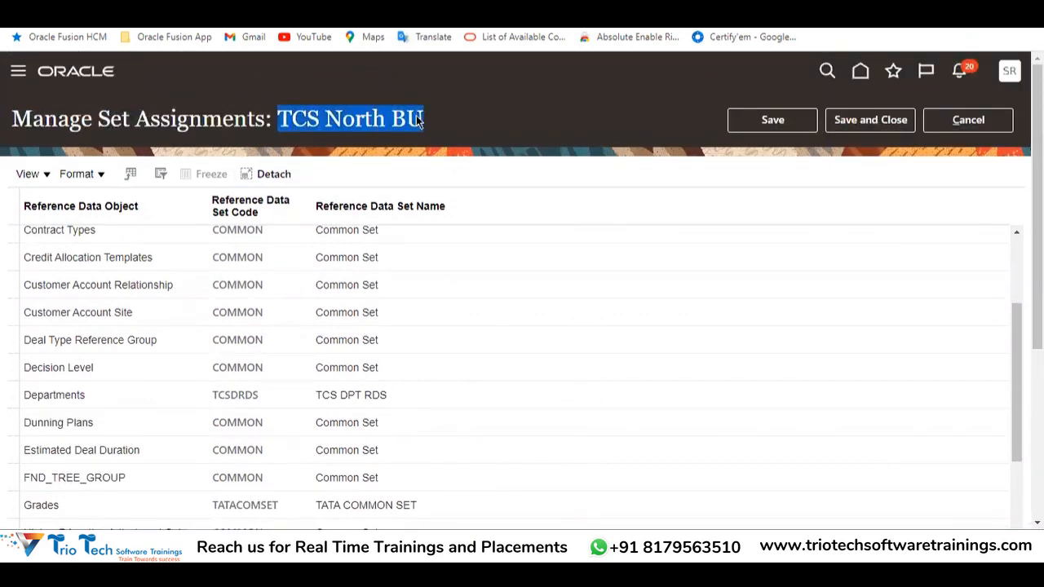
Switch to Excel and examine the reference data sets on Sheet23, selecting the list from TCS Job RD's down past the department sets.
click(279, 547)
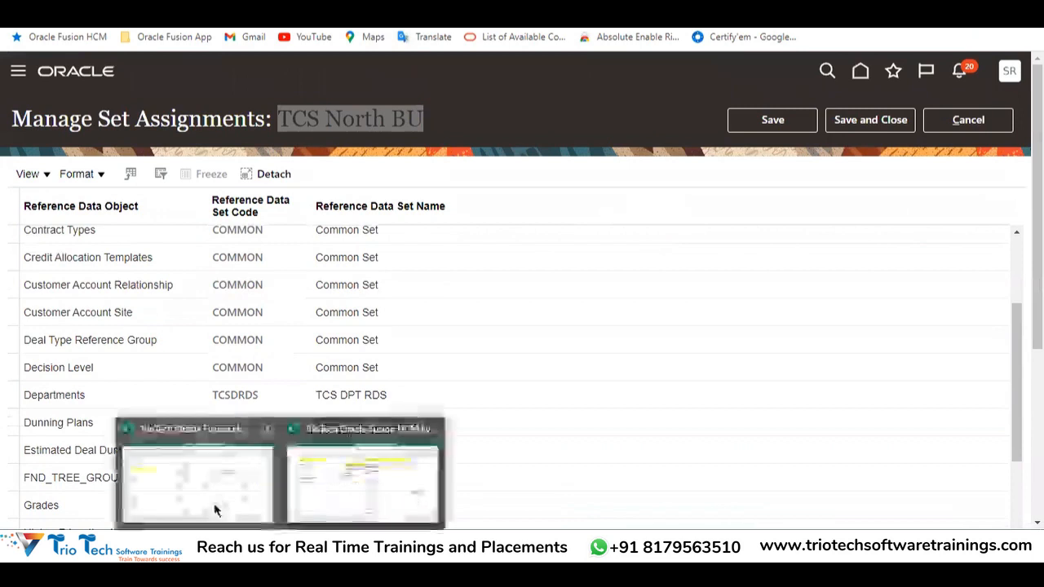
click(214, 509)
drag(686, 230, 866, 241)
drag(424, 261, 881, 407)
drag(72, 235, 93, 455)
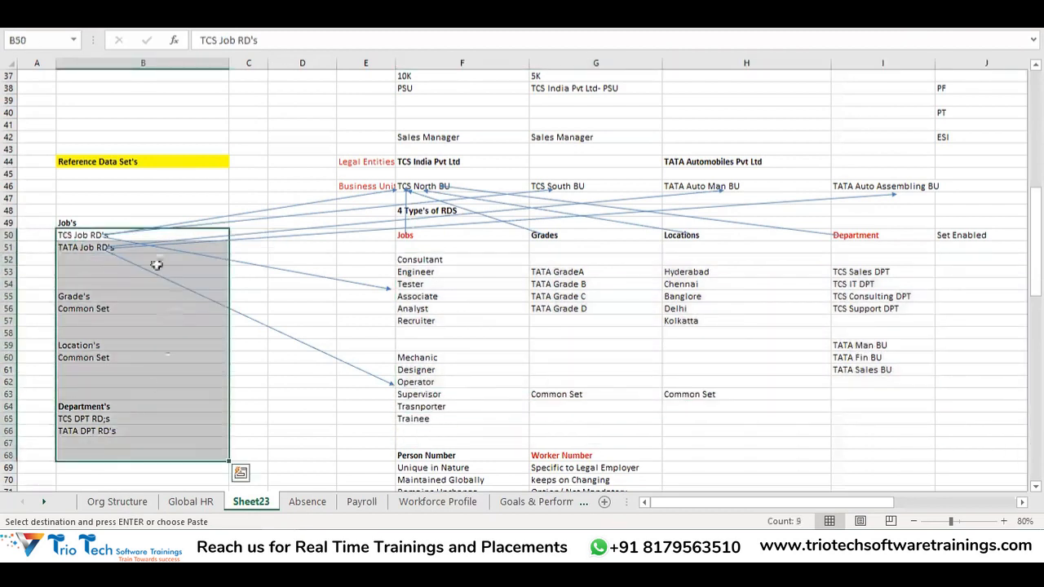
Examine the TCS North BU cell, the 4 Type's of RDS heading and the jobs, grades, locations and department columns.
click(482, 181)
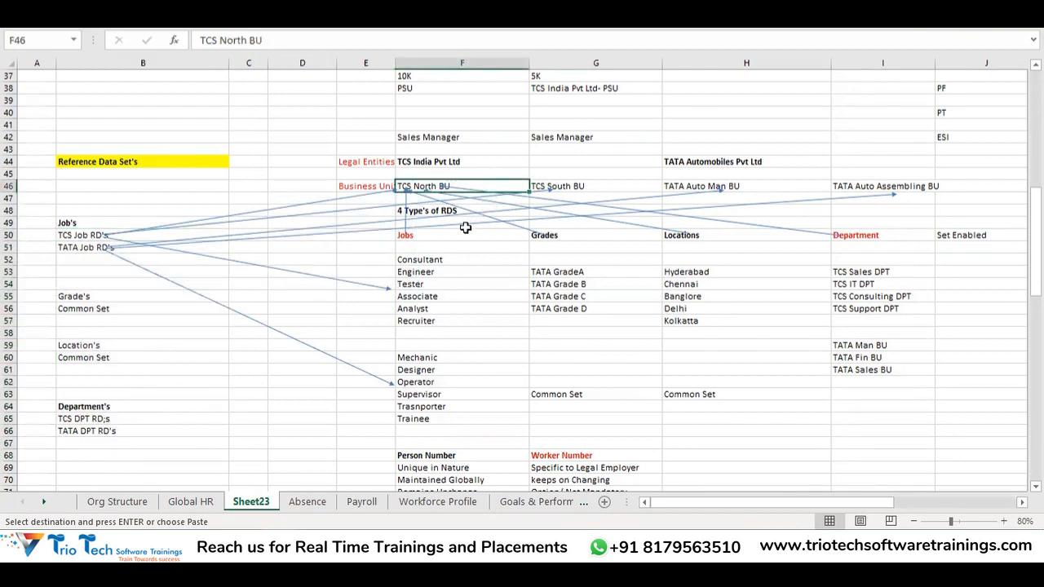
click(416, 212)
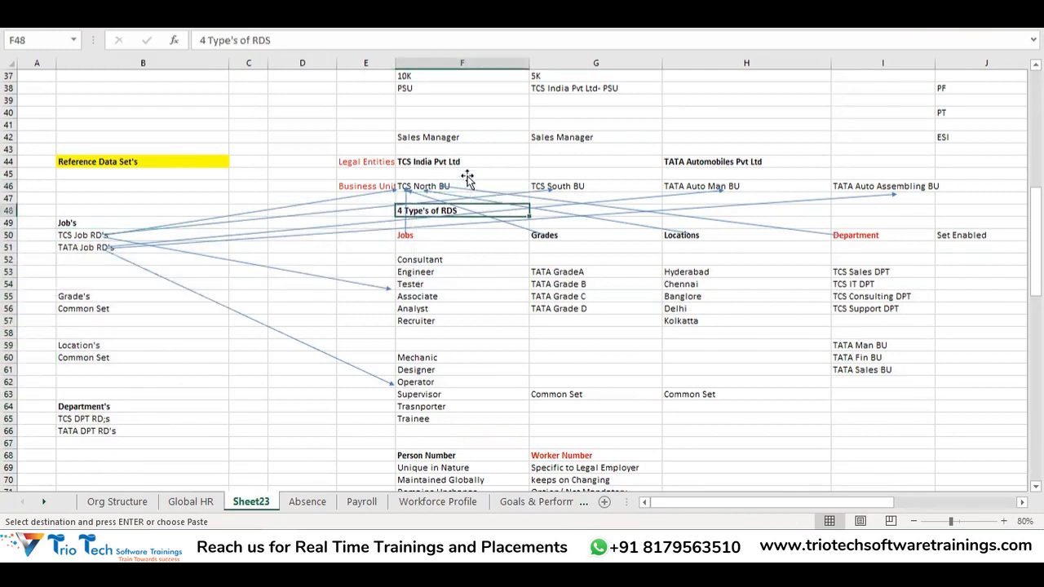
click(467, 184)
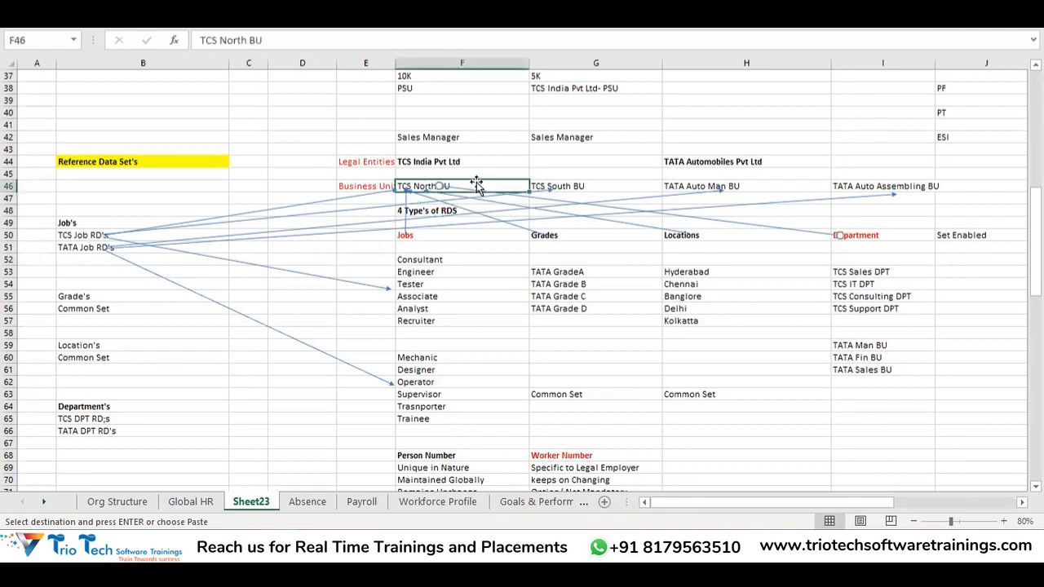
click(497, 241)
drag(498, 242, 867, 356)
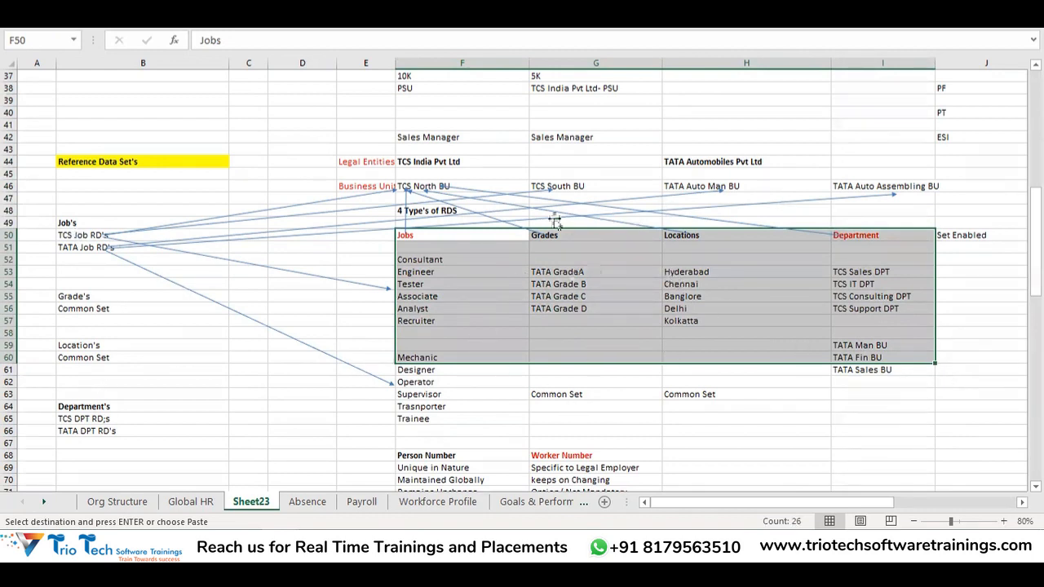
click(480, 187)
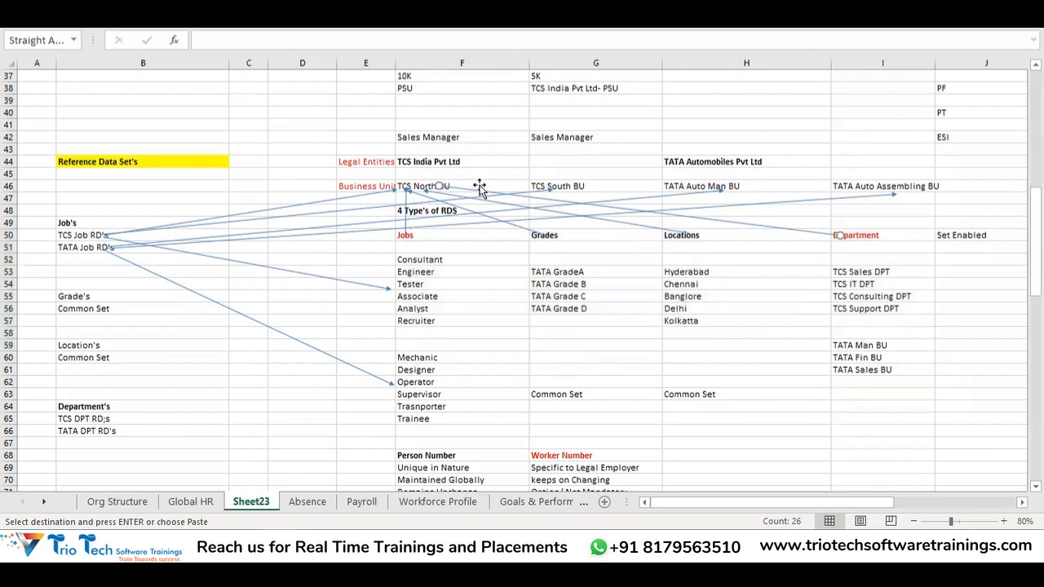
Switch back to Oracle Fusion, recheck the reference data sets of TCS North BU, then save and close its set assignments.
click(494, 188)
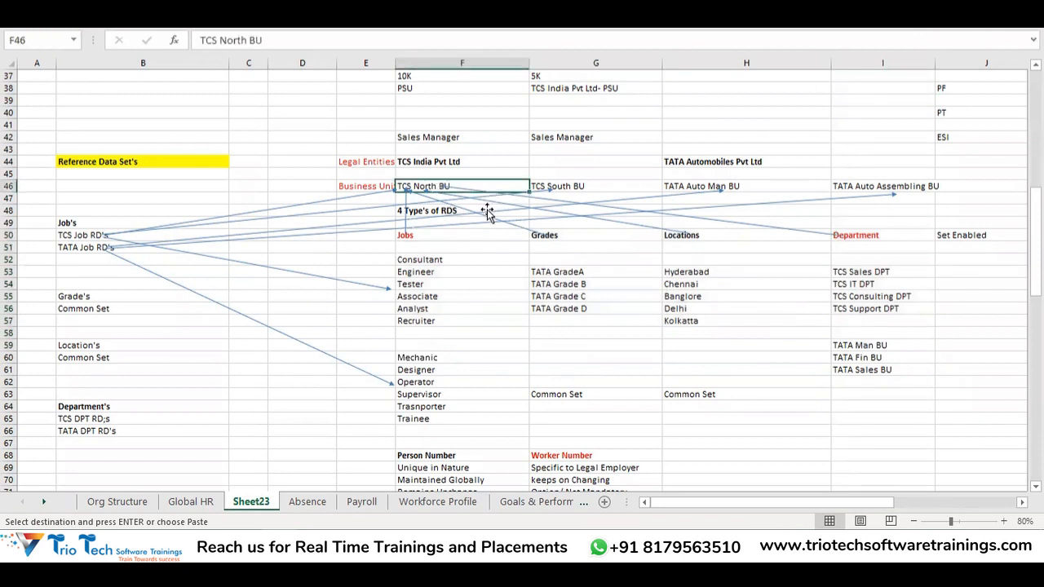
key(alt+Tab)
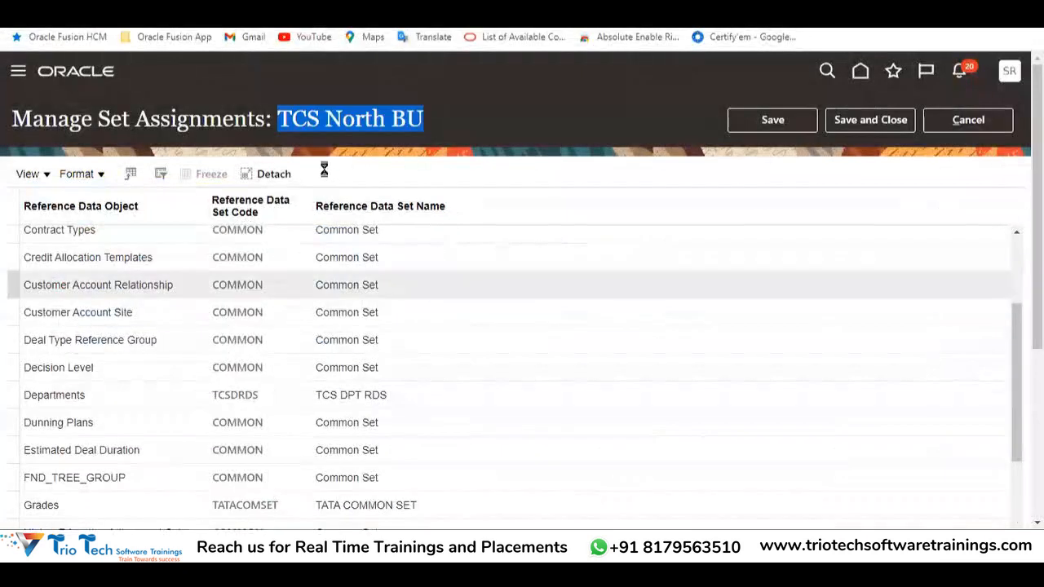
double_click(338, 113)
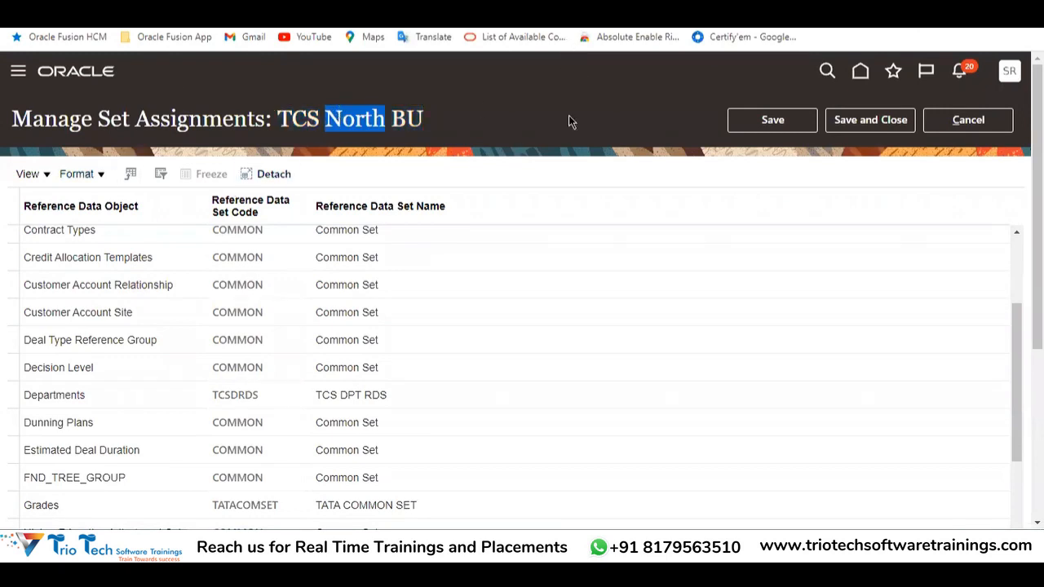
scroll(408, 261, down, 2)
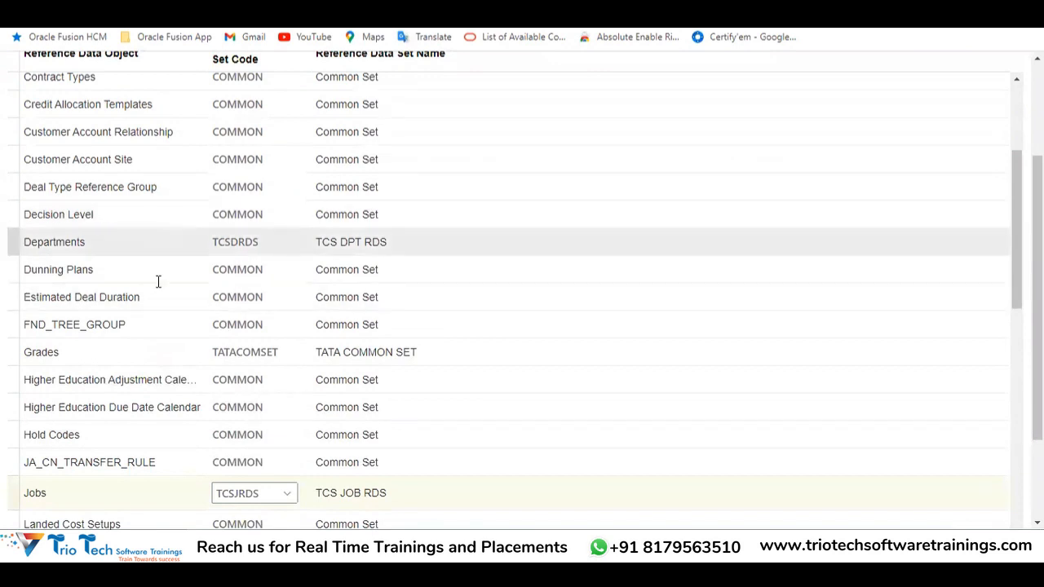
scroll(807, 144, up, 4)
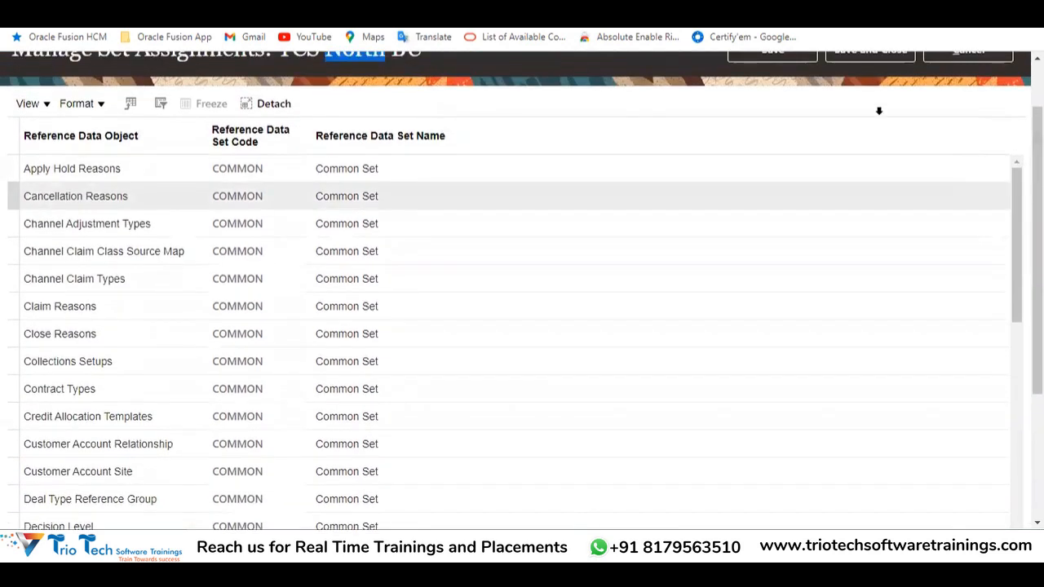
scroll(879, 110, up, 1)
click(870, 120)
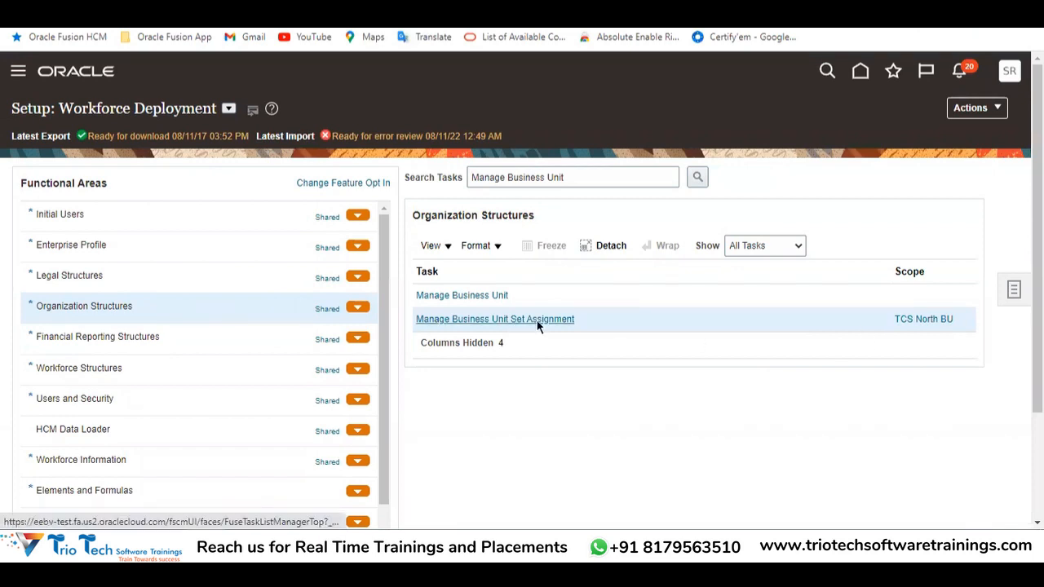
Open the scope selection for Manage Business Unit Set Assignment and apply Select and Add as the business unit choice.
click(915, 323)
click(517, 318)
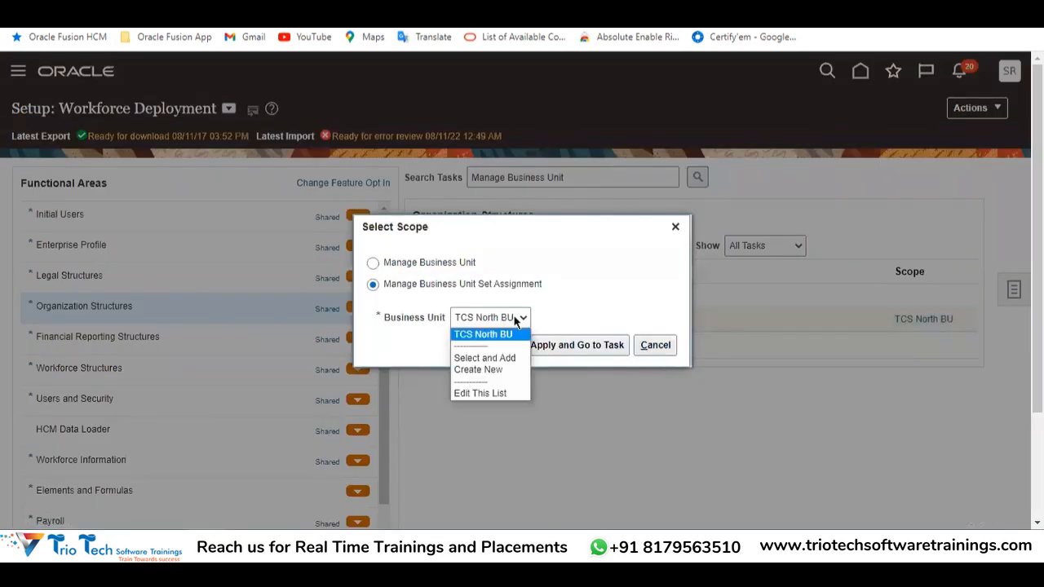
click(485, 352)
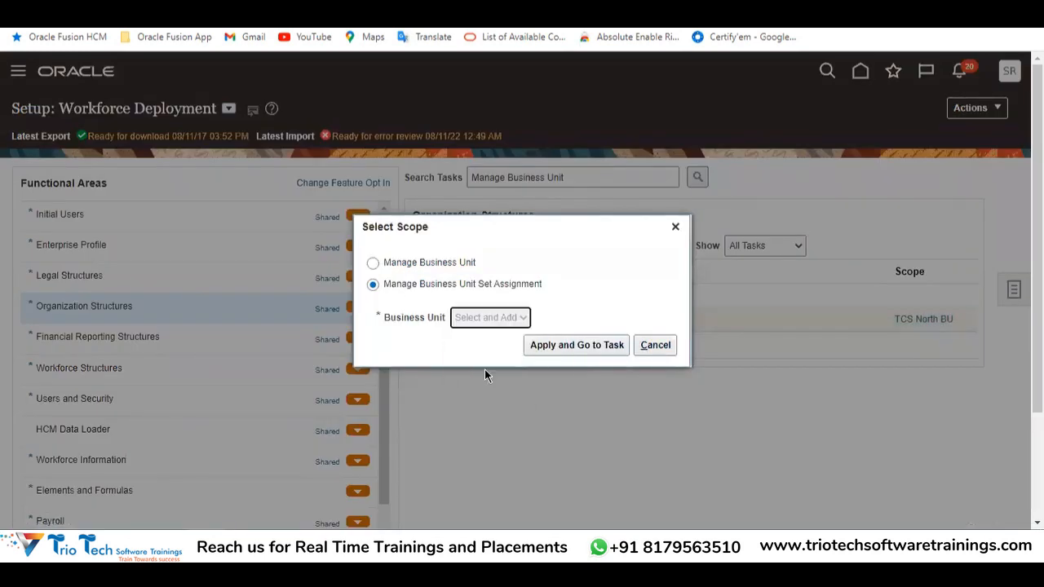
click(546, 346)
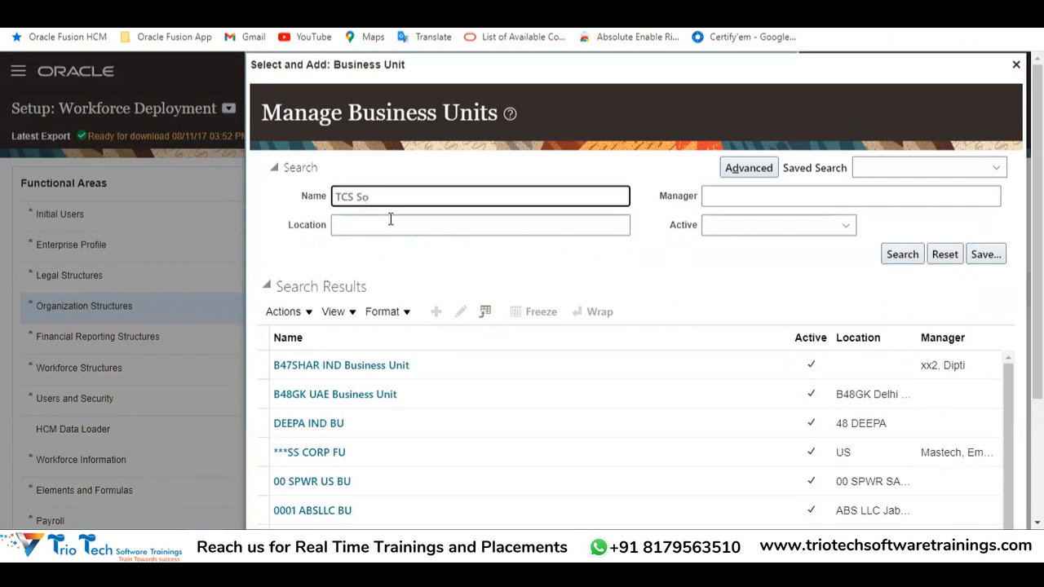
Search the business units by the name TCS So and add TCS South BU as the scope to open its set assignments.
key(Return)
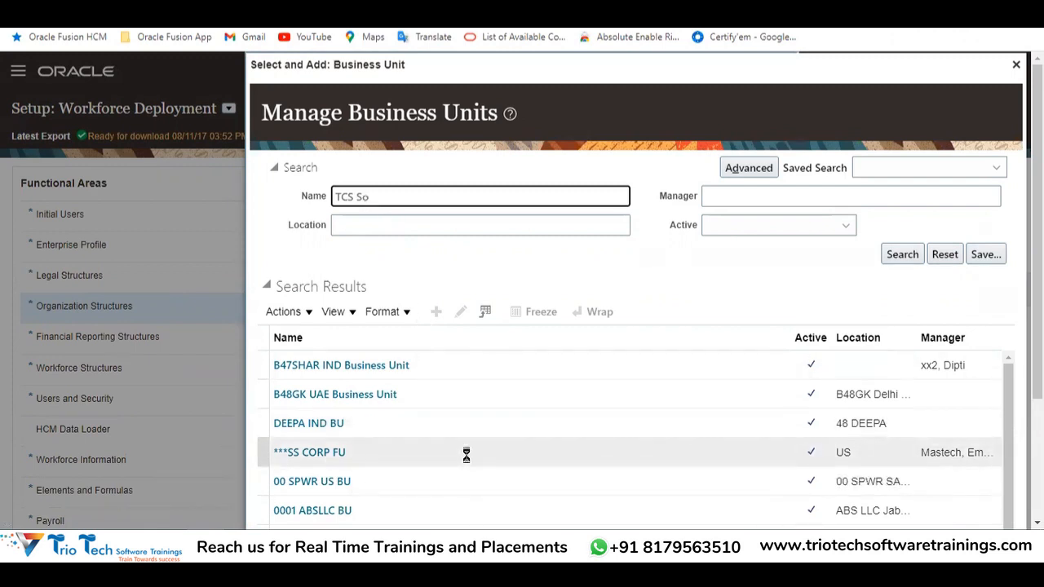
click(437, 375)
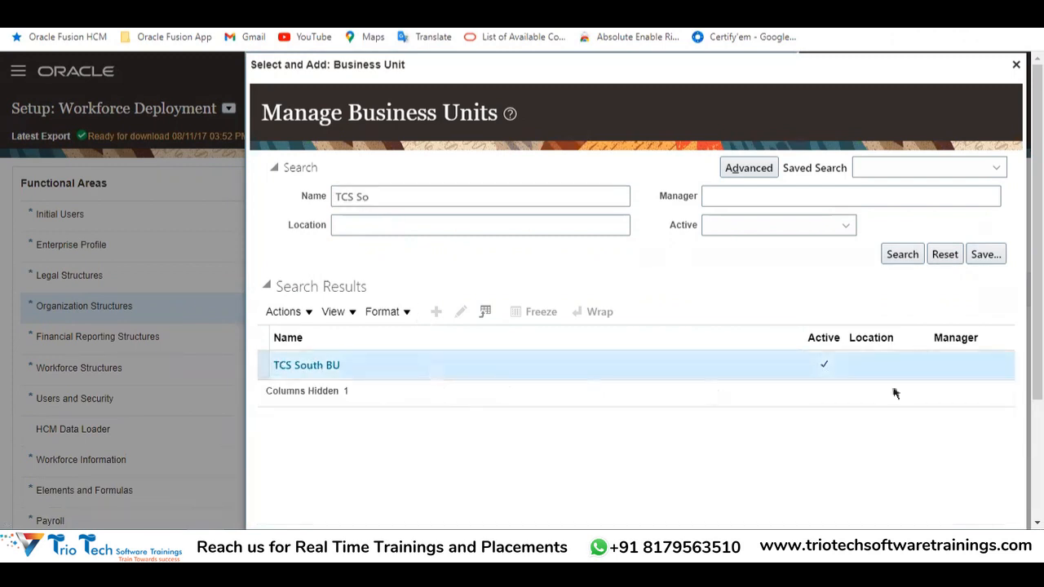
scroll(636, 326, down, 1)
click(323, 483)
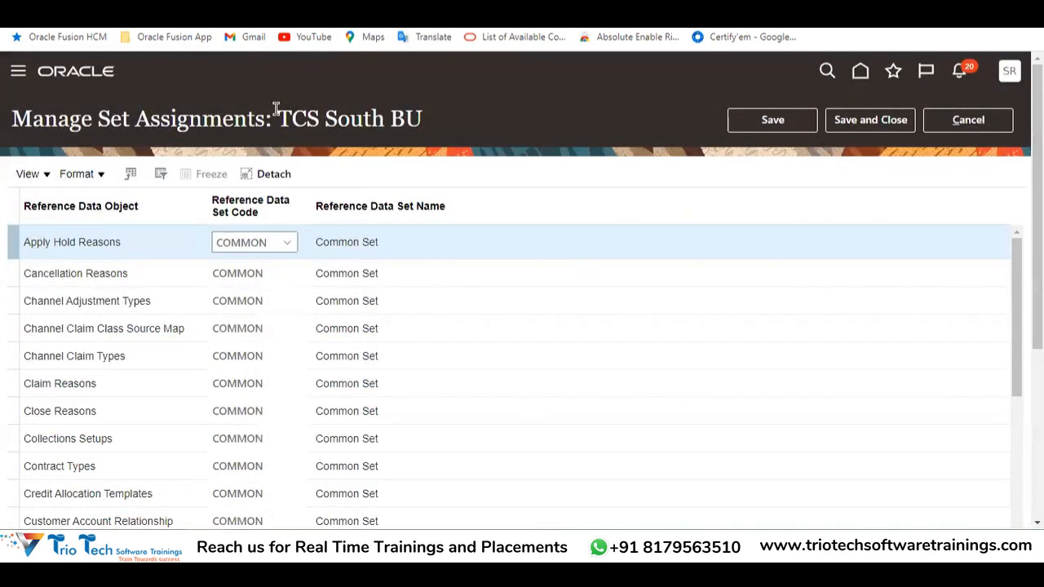
Examine the set assignments of TCS South BU, highlighting its name in the page title, and leave without saving.
drag(278, 114, 421, 109)
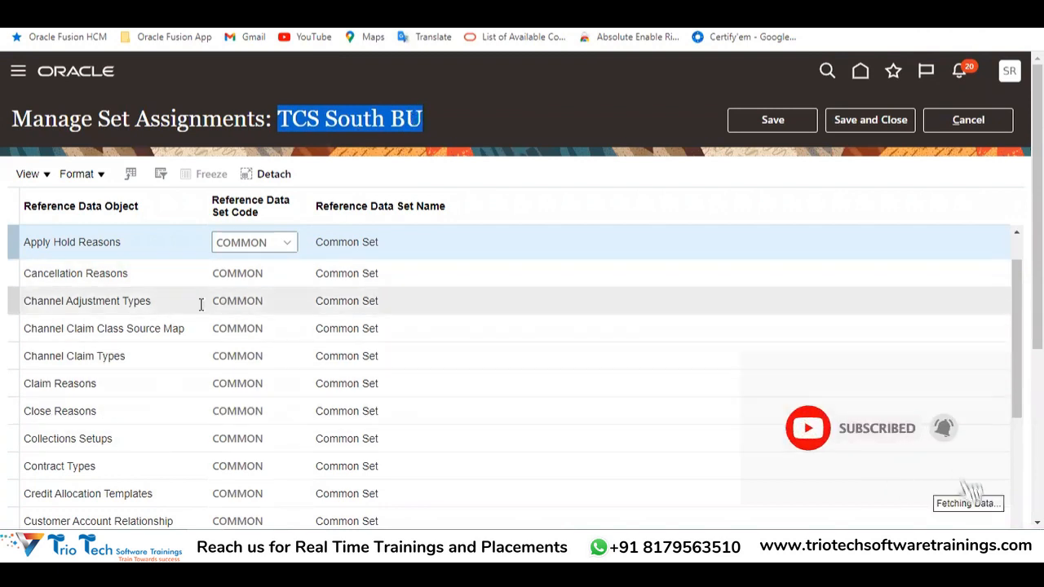
scroll(201, 305, down, 1)
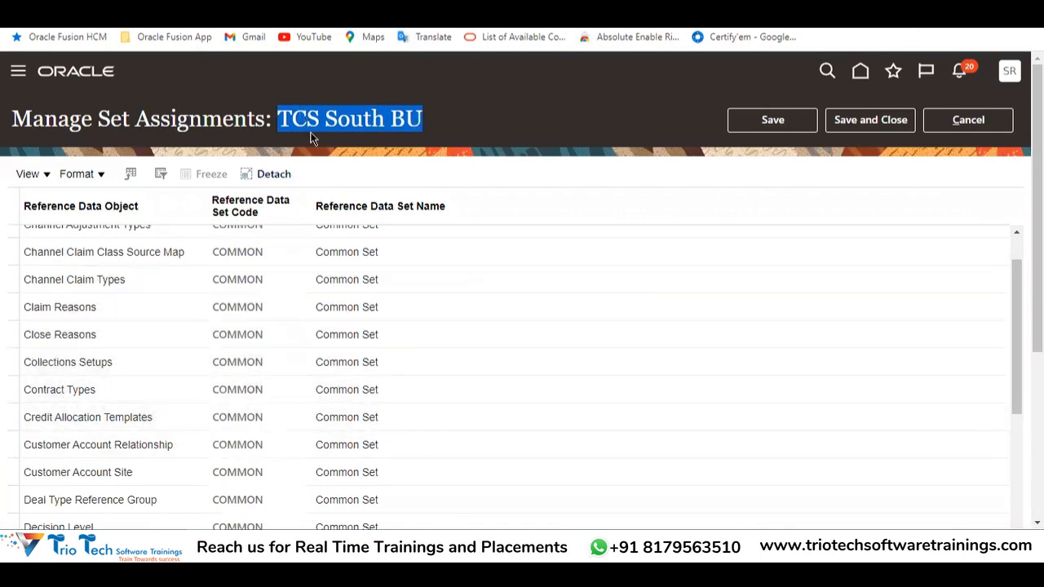
click(309, 131)
drag(290, 112, 411, 115)
click(968, 119)
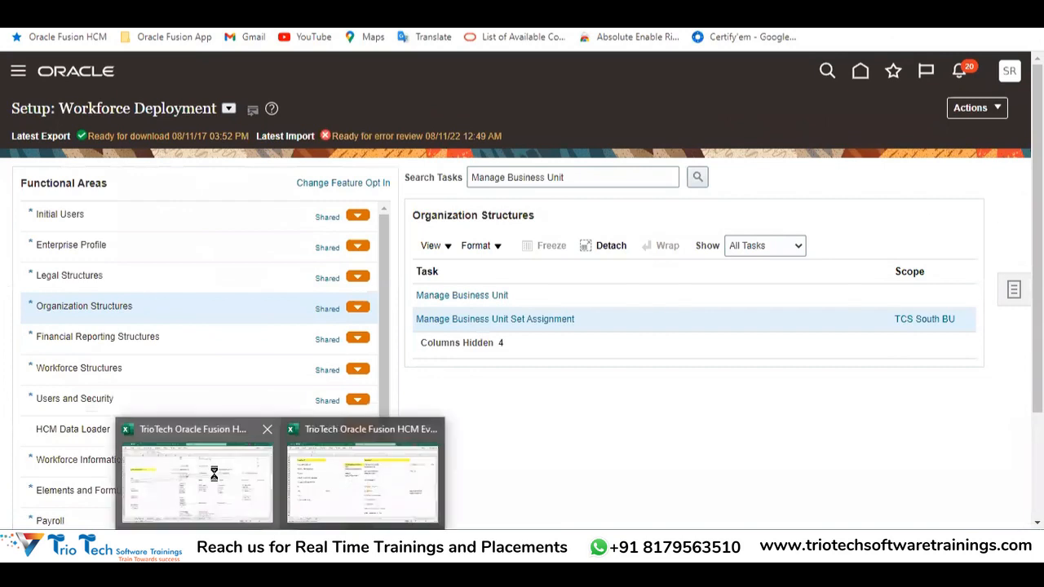
Switch to Excel and examine the business units on Sheet23, selecting the block from TCS North BU across to the TATA Textiles business unit.
click(216, 473)
scroll(454, 272, up, 7)
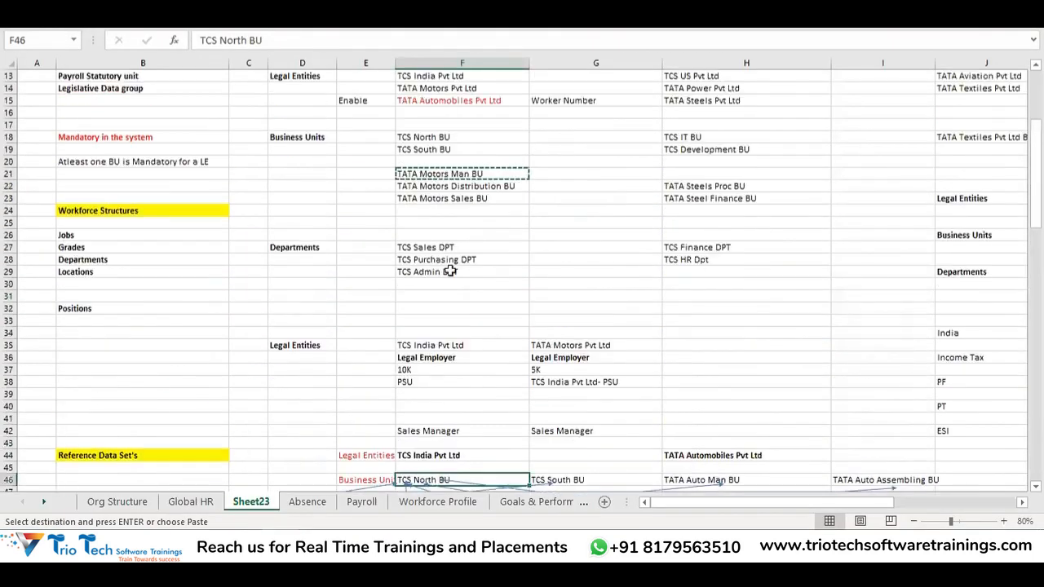
drag(440, 321, 734, 371)
drag(443, 226, 563, 286)
drag(418, 197, 938, 271)
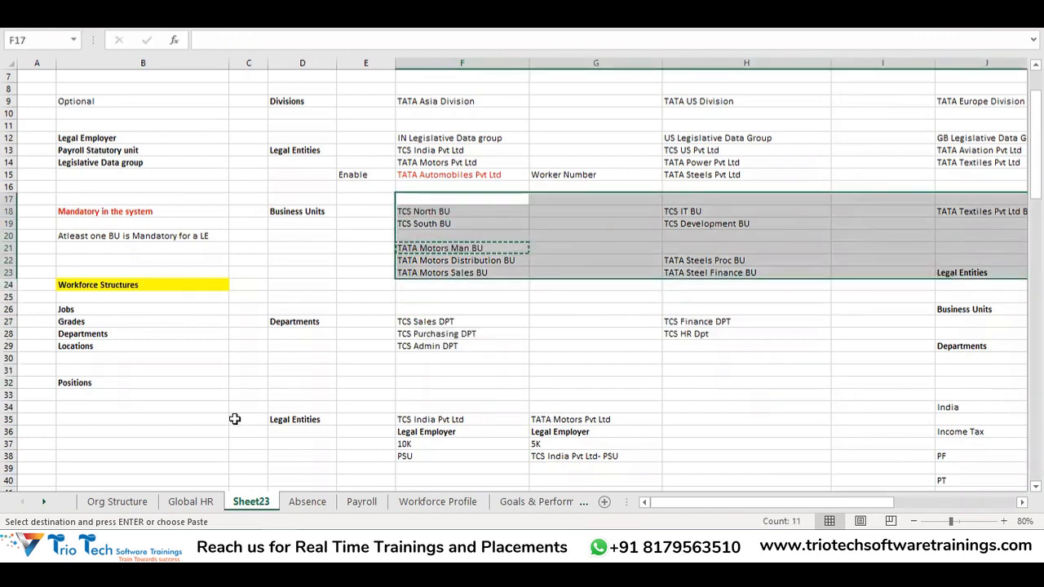
Show the Global HR sheet and select the Manage Business Unit and Manage Business Unit Set Assignment task names.
click(190, 502)
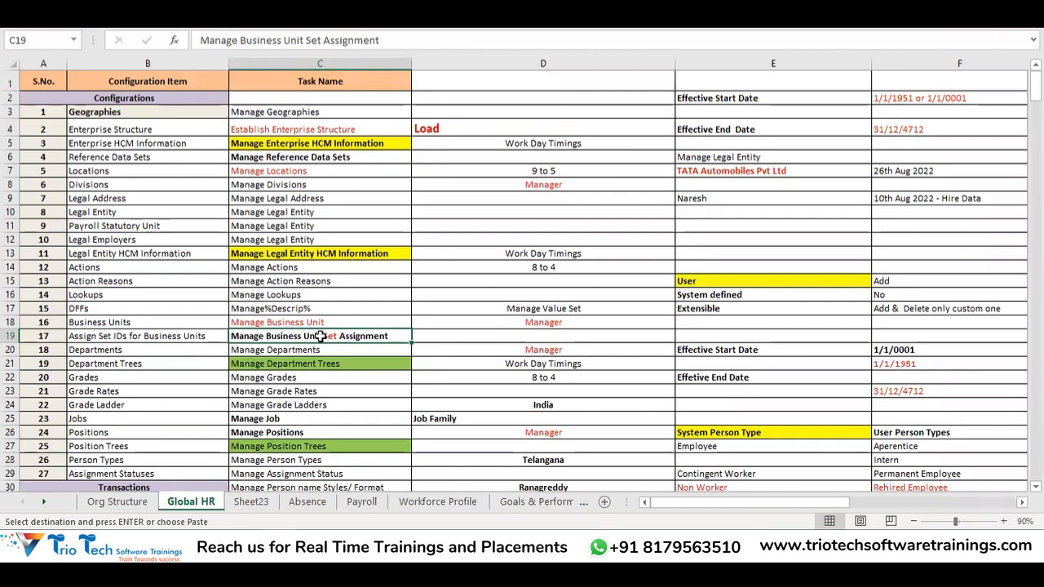
click(281, 323)
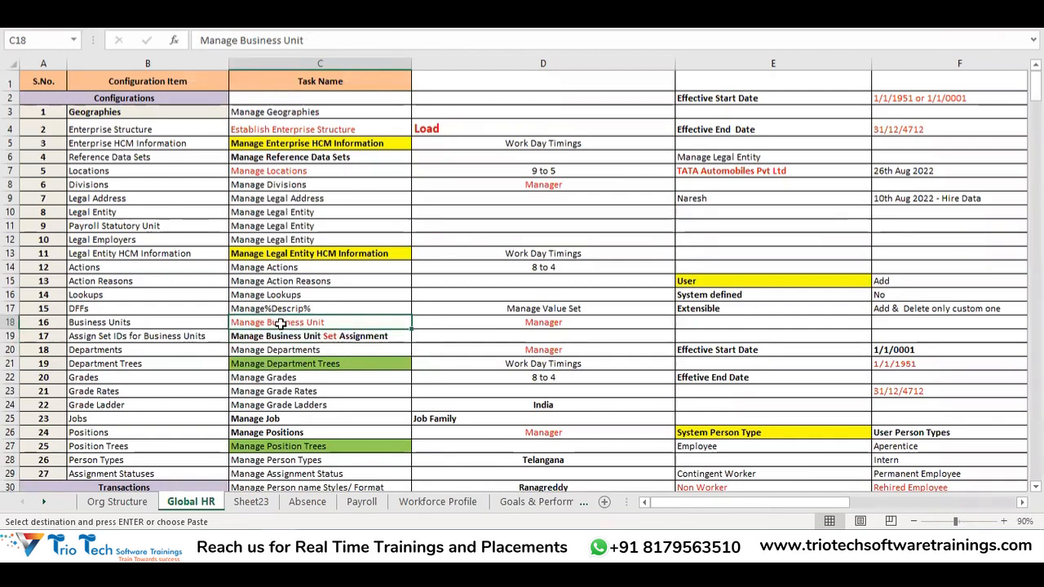
key(shift+Down)
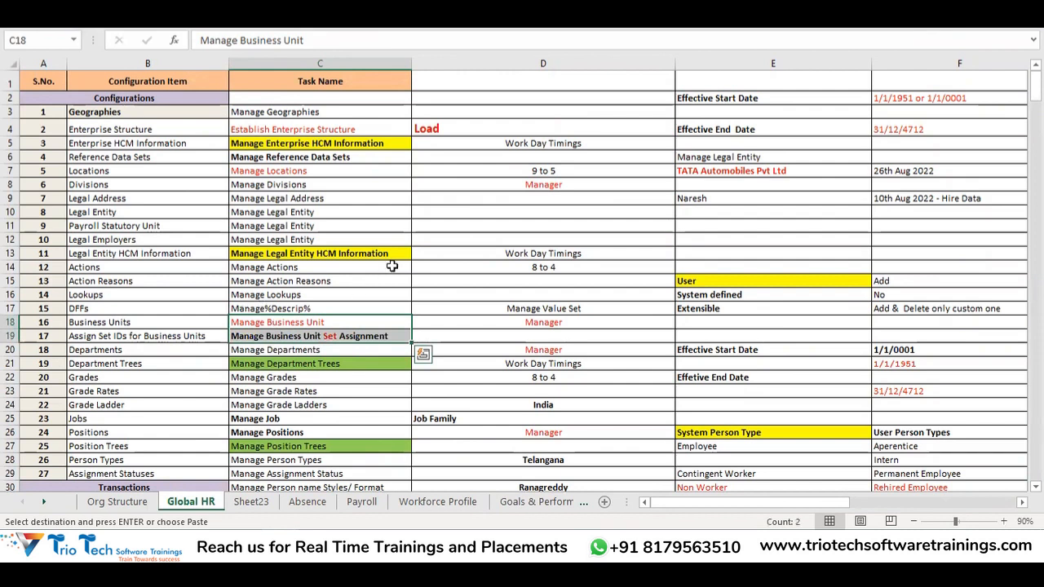